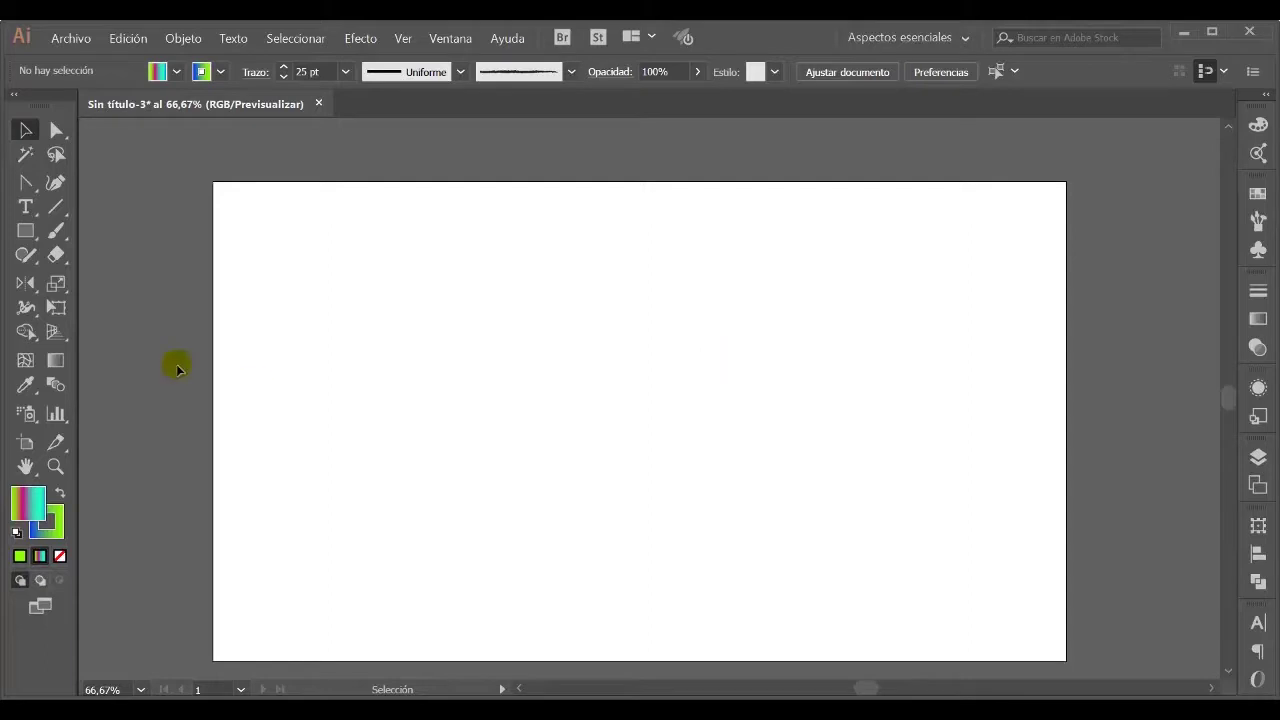
Draw a square in the left half of the artboard and set both its fill and stroke to None
{"action": "left_click", "coordinate": [25, 231]}
{"action": "mouse_move", "coordinate": [390, 290]}
{"action": "left_mouse_down"}
{"action": "mouse_move", "coordinate": [514, 386]}
{"action": "mouse_move", "coordinate": [541, 442]}
{"action": "left_mouse_up"}
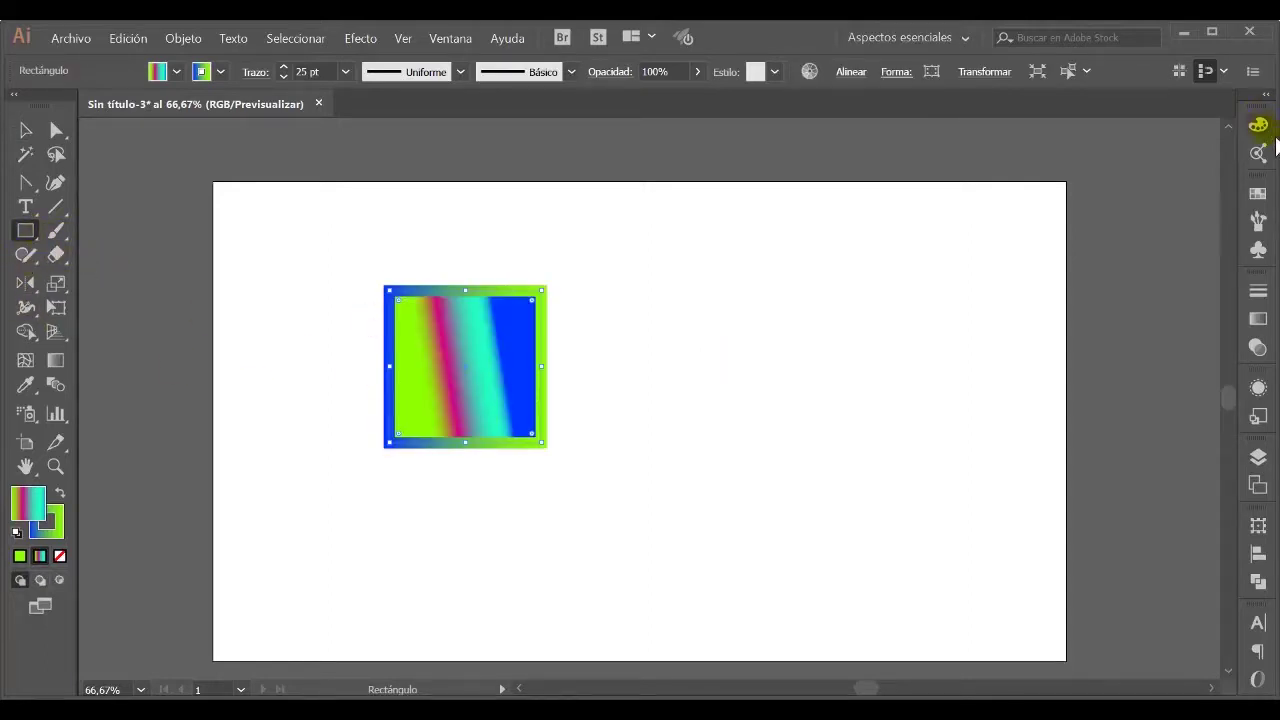
{"action": "left_click", "coordinate": [1258, 126]}
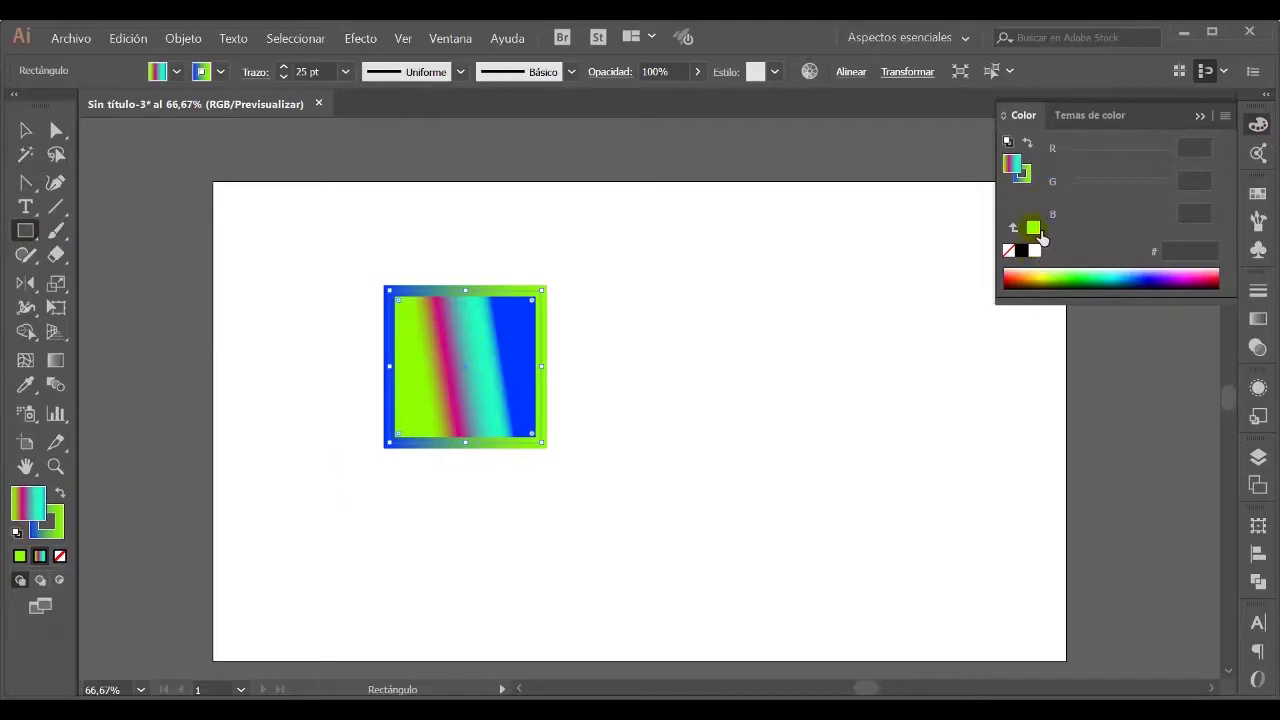
{"action": "left_click", "coordinate": [1035, 229]}
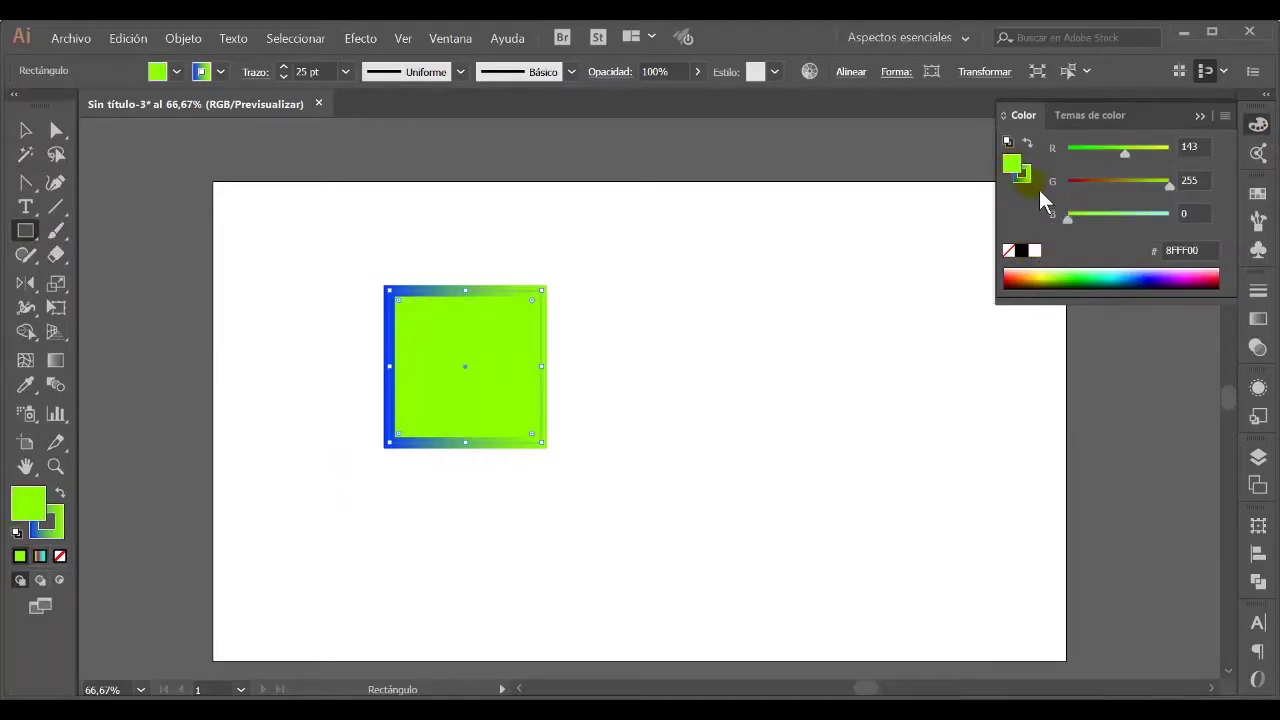
{"action": "left_click", "coordinate": [1008, 250]}
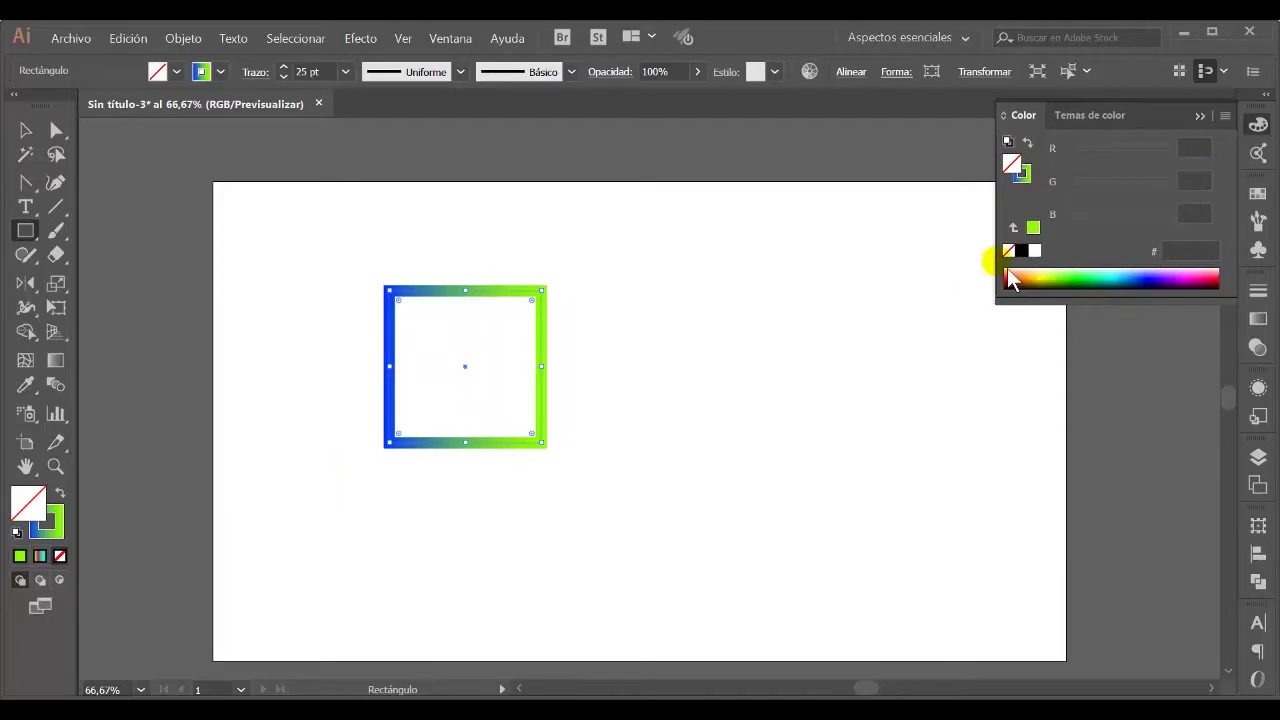
{"action": "left_click", "coordinate": [1024, 178]}
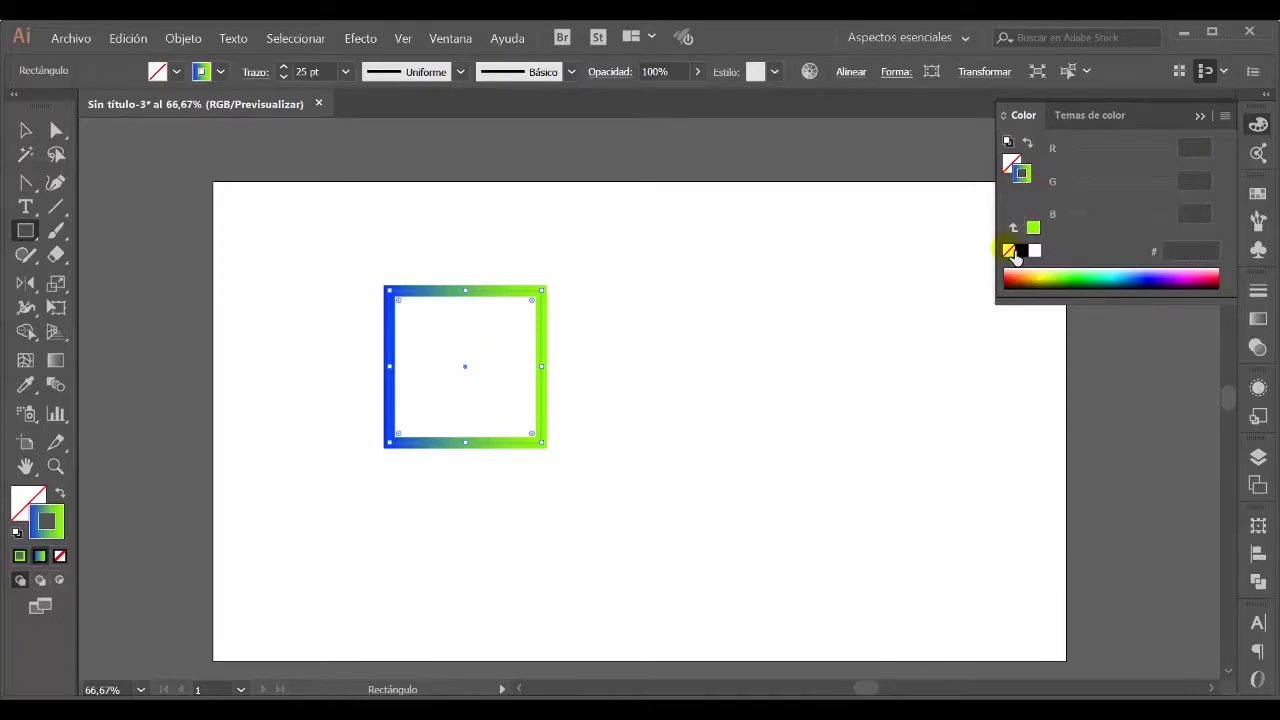
{"action": "left_click", "coordinate": [1018, 252]}
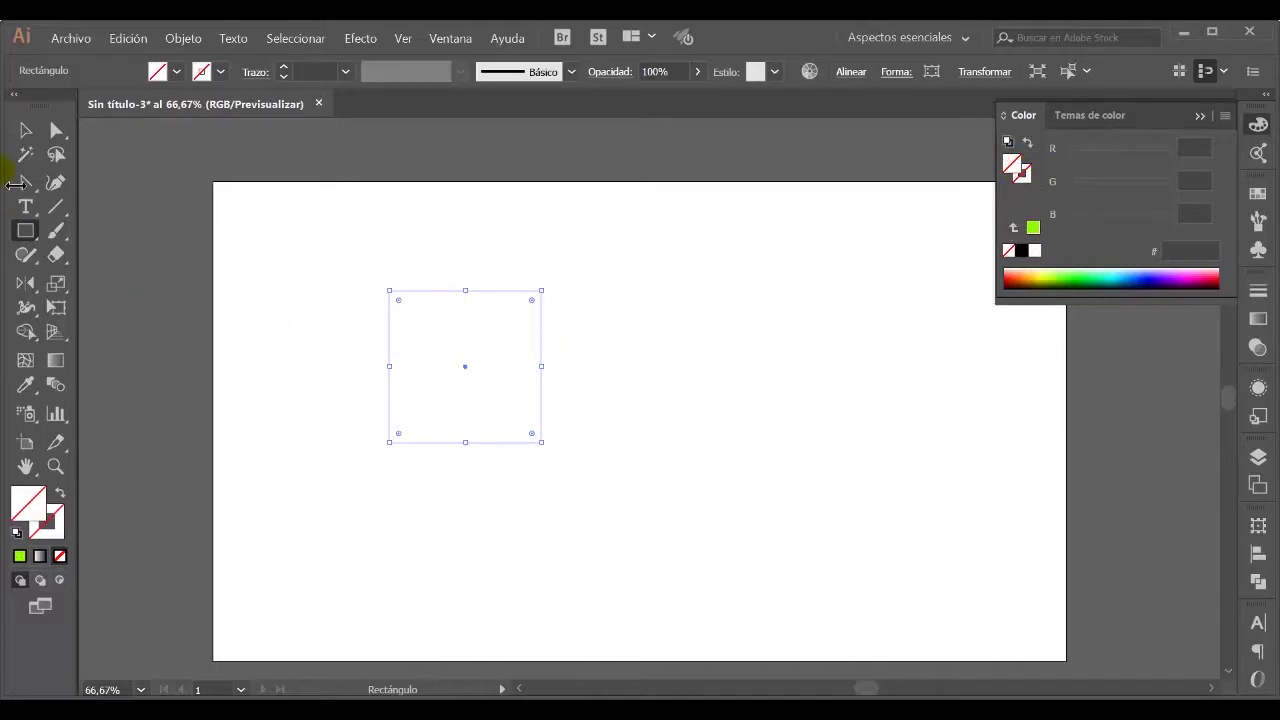
Try the green 8FFF00 as the square's fill, then remove the fill and apply that green to its stroke
{"action": "left_click", "coordinate": [33, 135]}
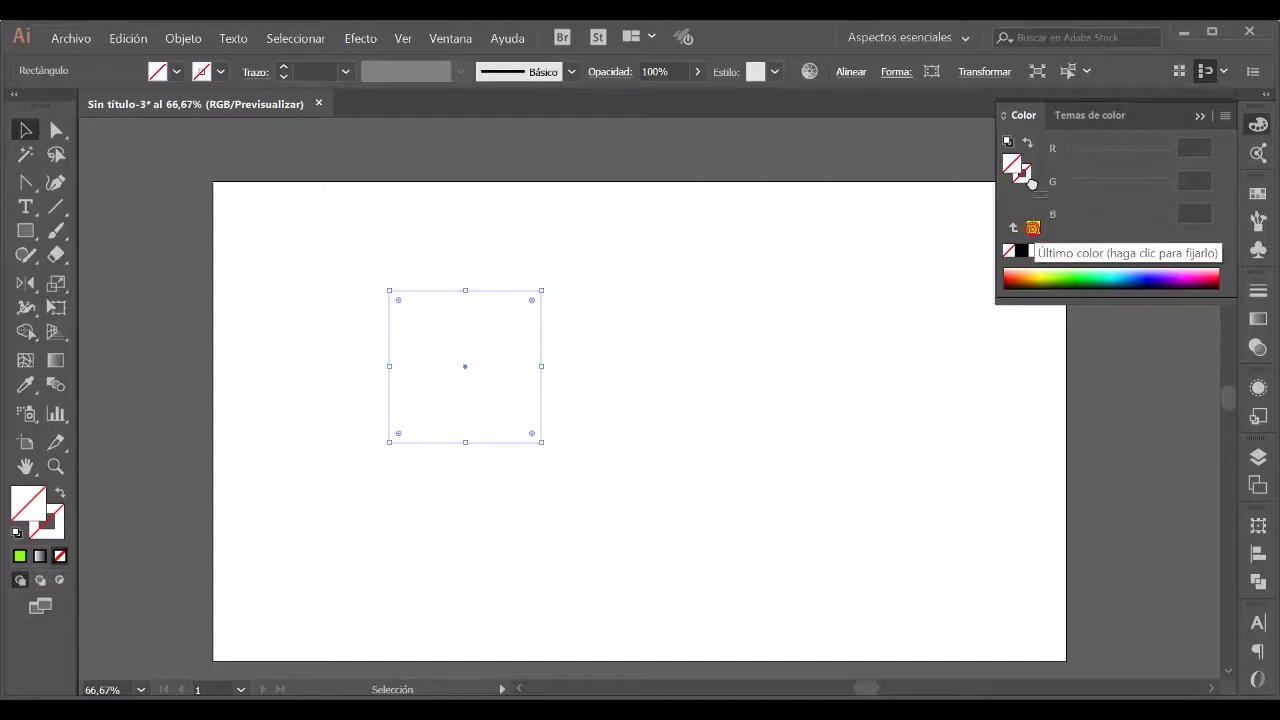
{"action": "left_click", "coordinate": [1034, 229]}
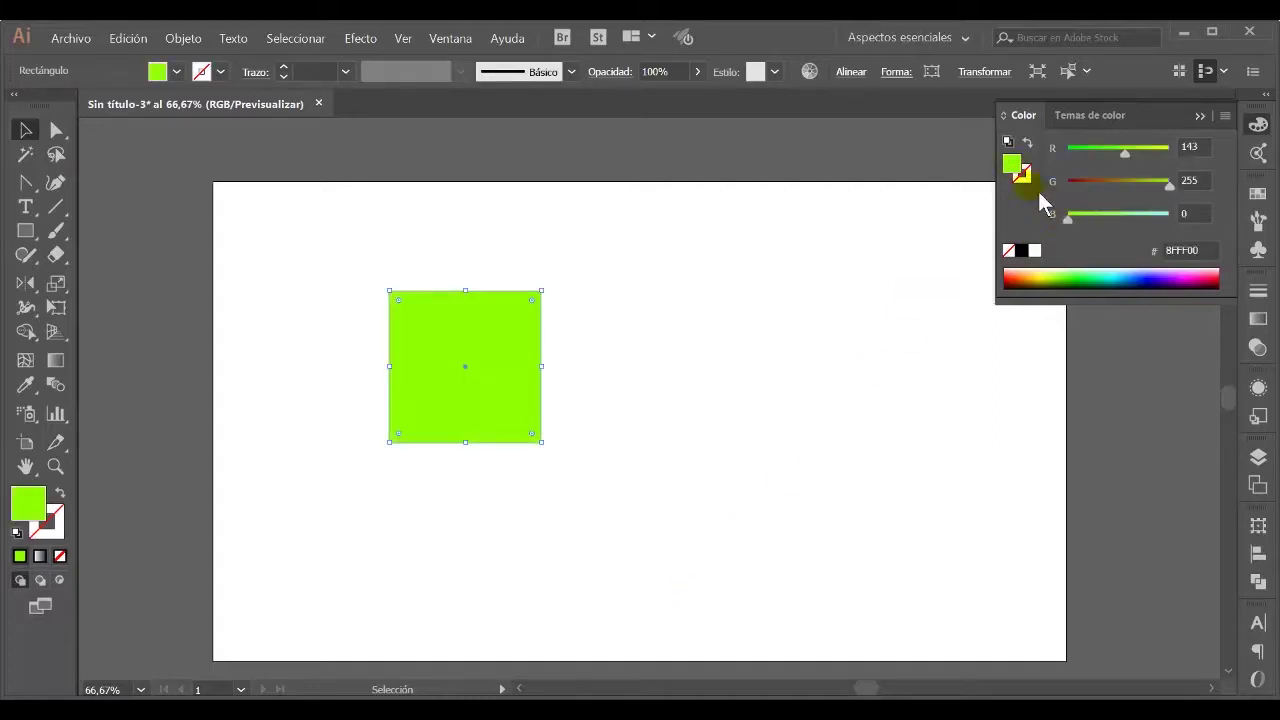
{"action": "left_click", "coordinate": [1009, 250]}
{"action": "left_click", "coordinate": [1021, 172]}
{"action": "left_click", "coordinate": [1034, 229]}
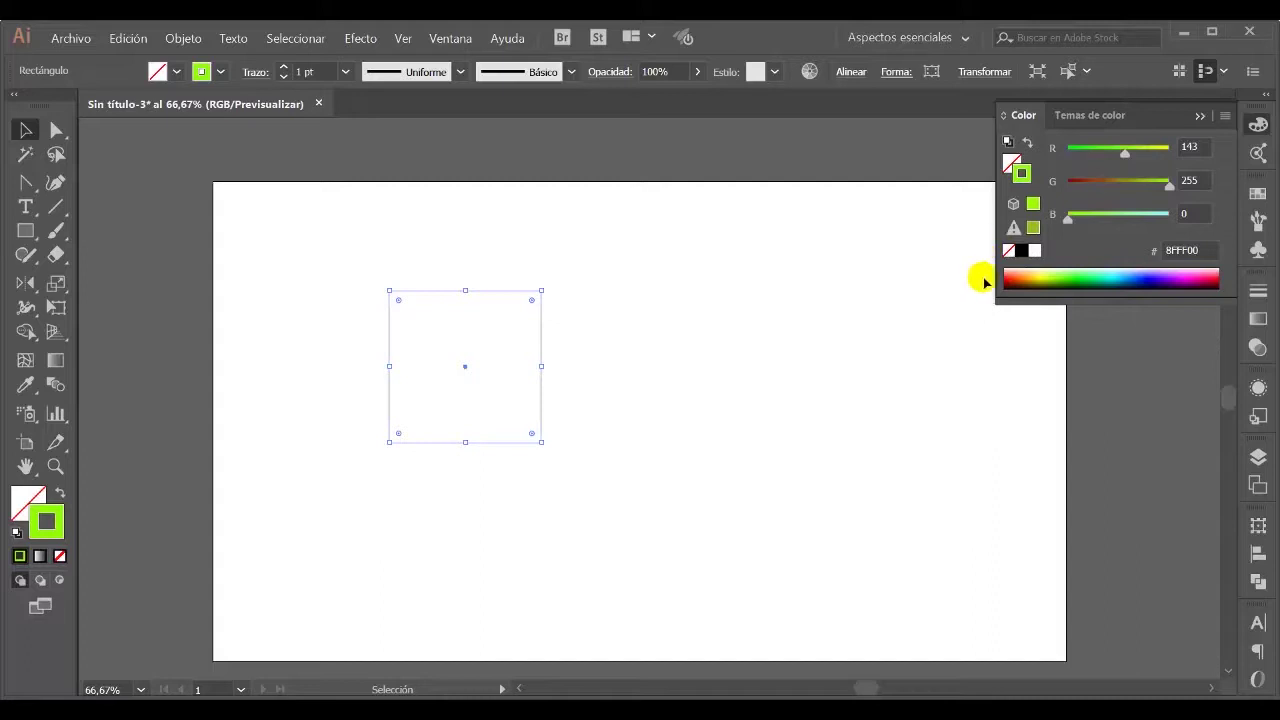
{"action": "left_click", "coordinate": [693, 330]}
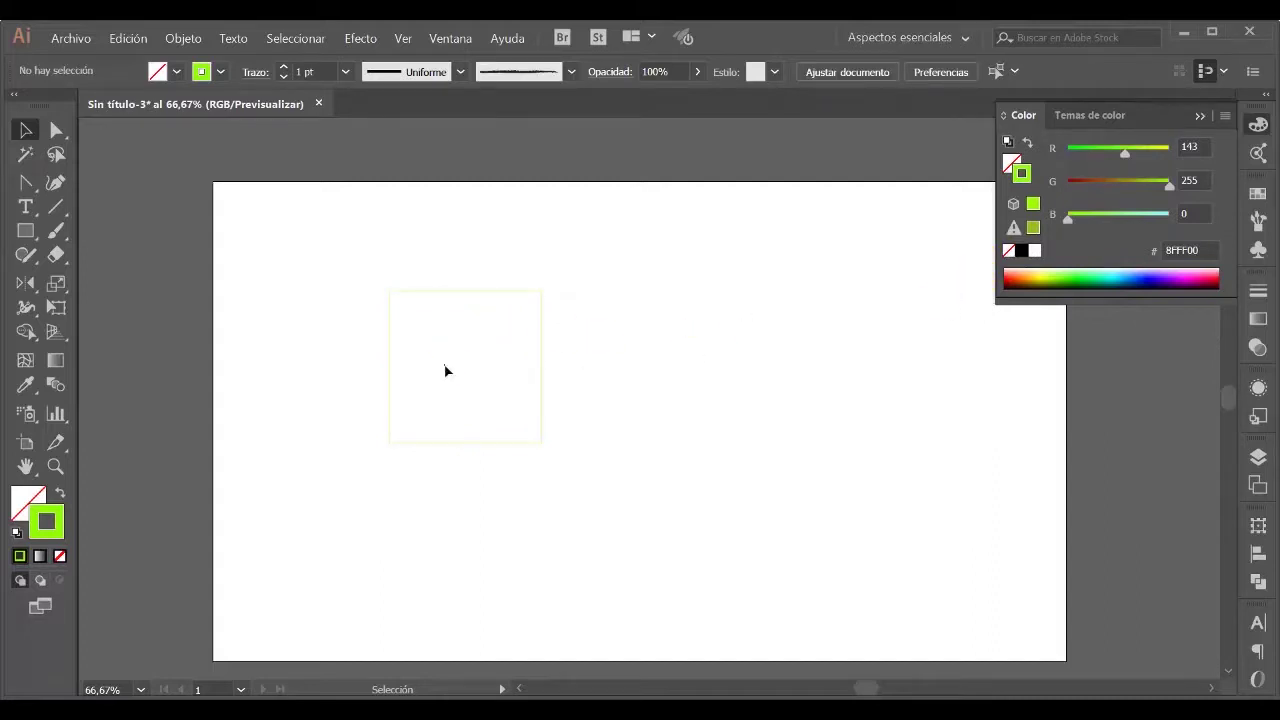
Draw a larger square filled with green 8FFF00 and move it to overlap the small outlined square's right edge
{"action": "left_click", "coordinate": [1014, 164]}
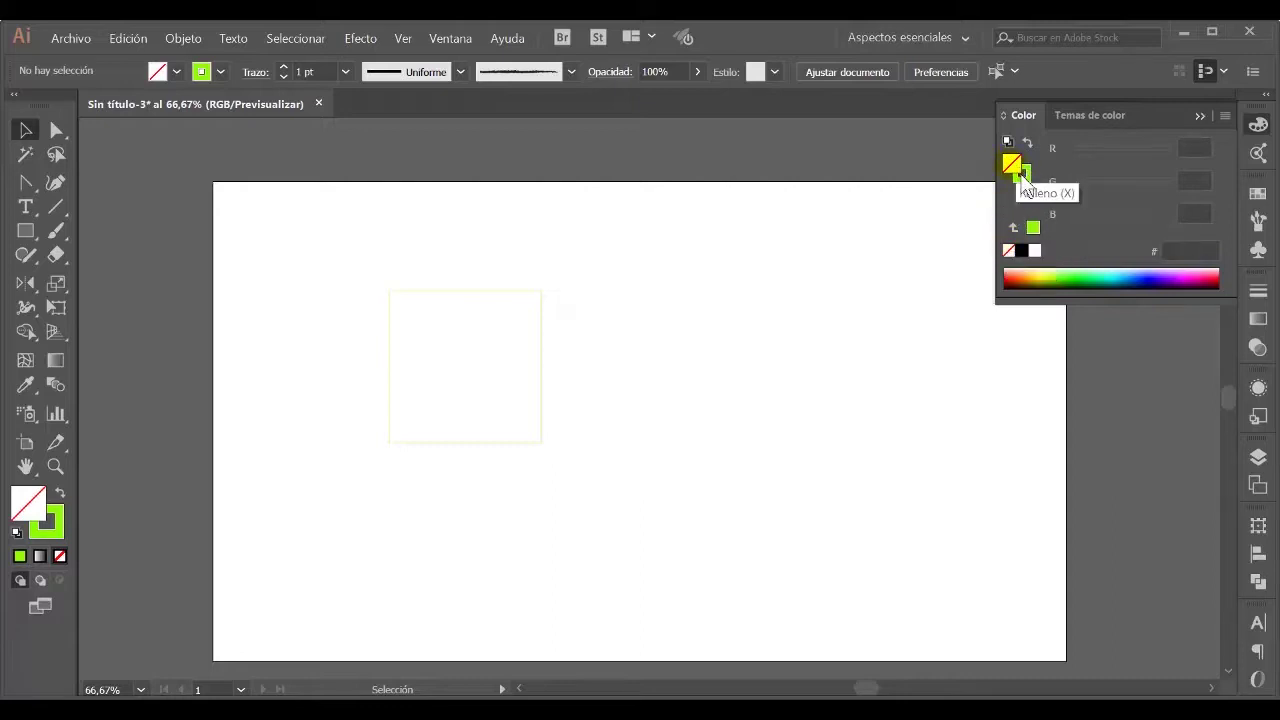
{"action": "left_click", "coordinate": [28, 234]}
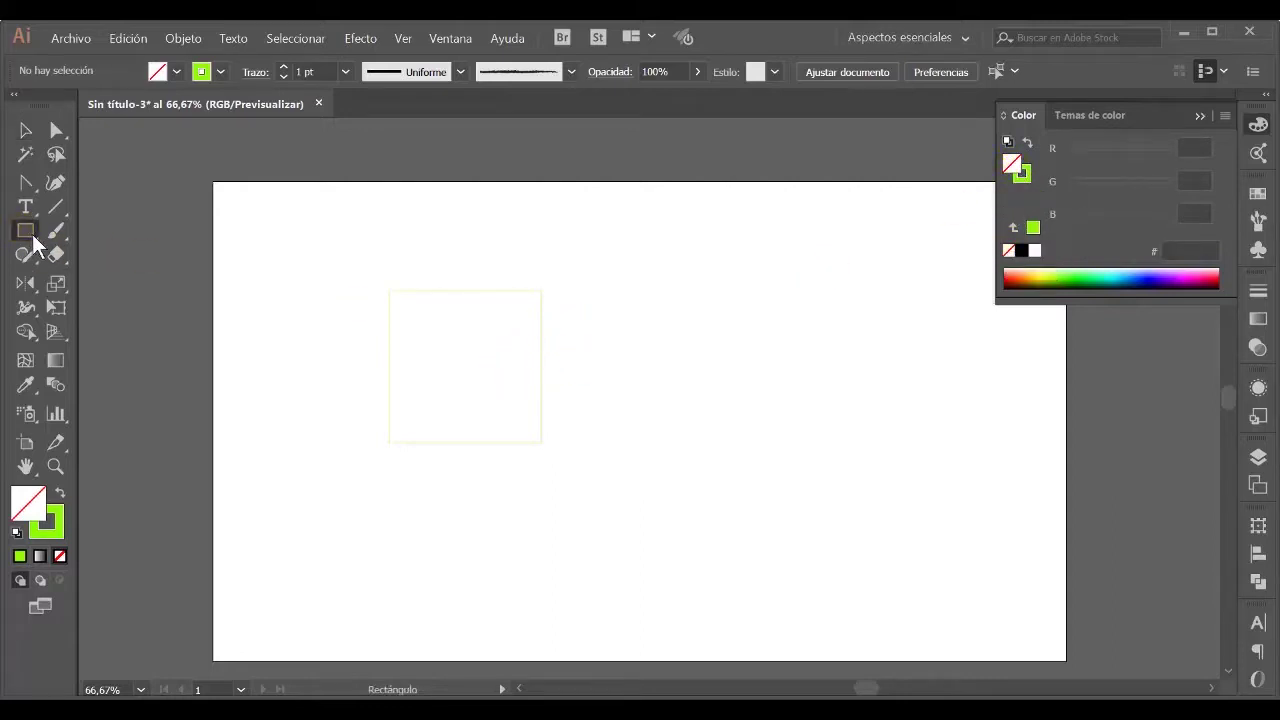
{"action": "left_click_drag", "start_coordinate": [738, 303], "coordinate": [943, 506]}
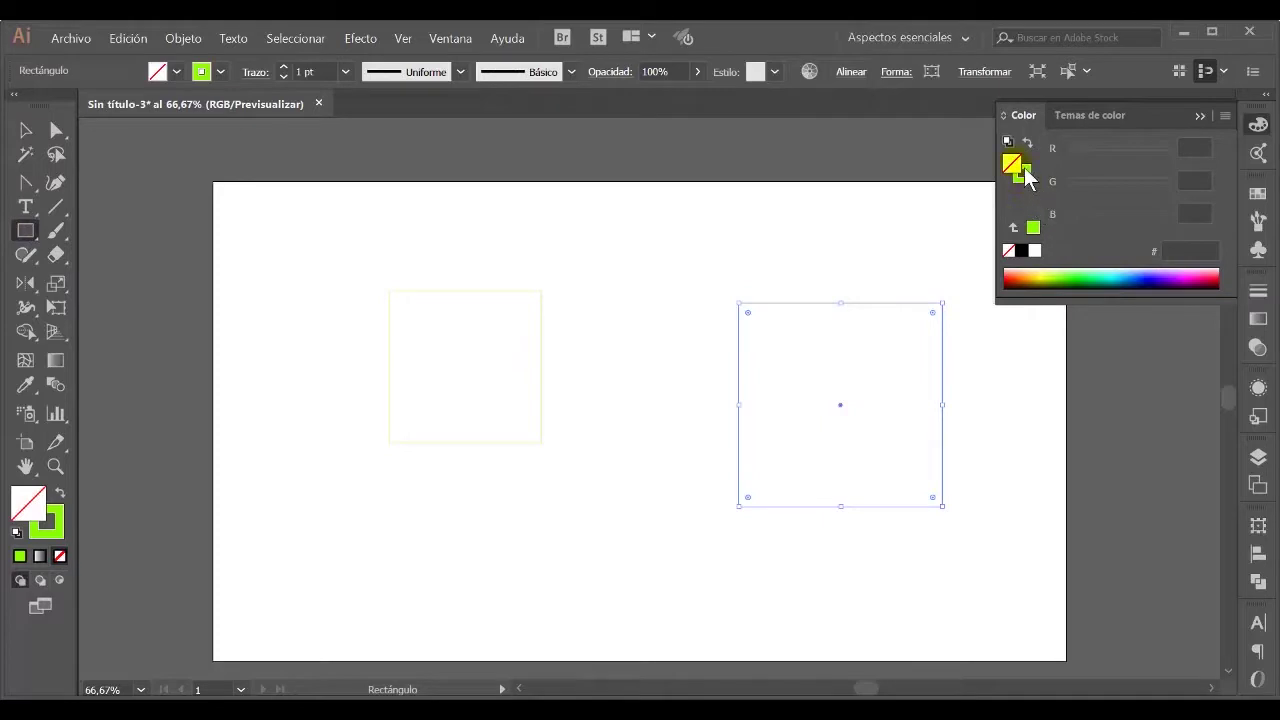
{"action": "left_click", "coordinate": [1034, 228]}
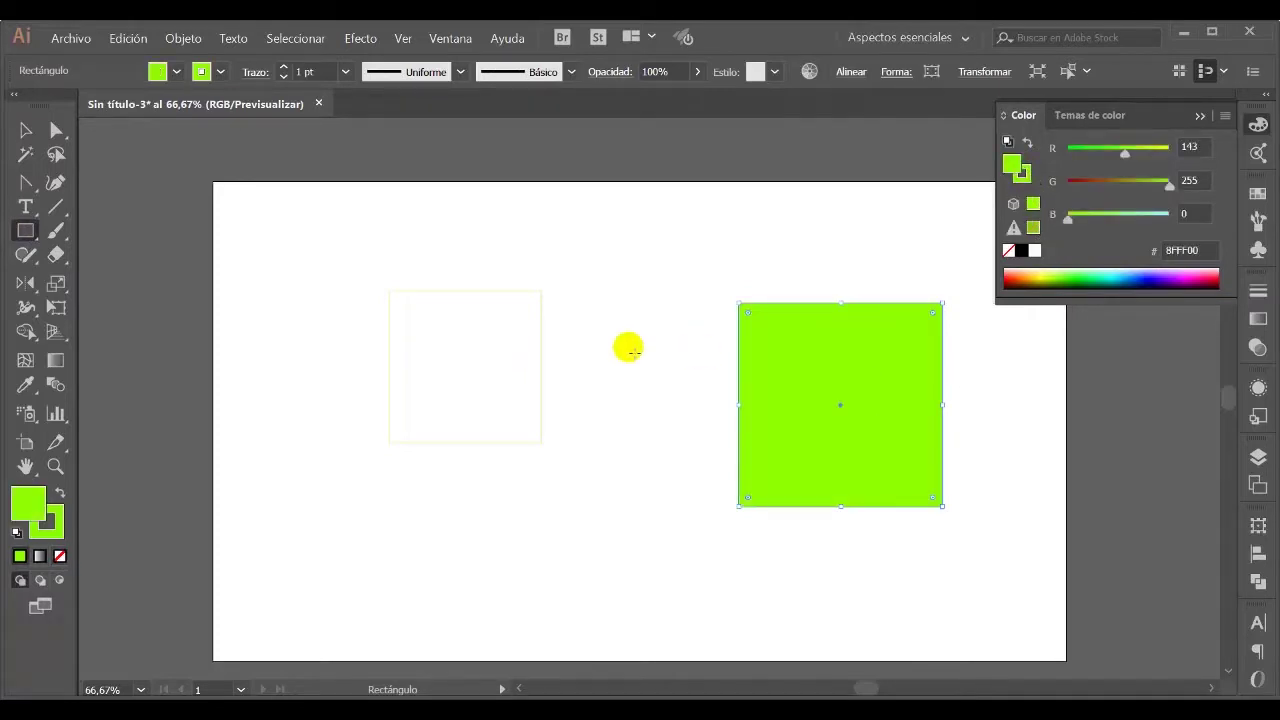
{"action": "key", "text": "v"}
{"action": "left_click_drag", "start_coordinate": [735, 362], "coordinate": [540, 335]}
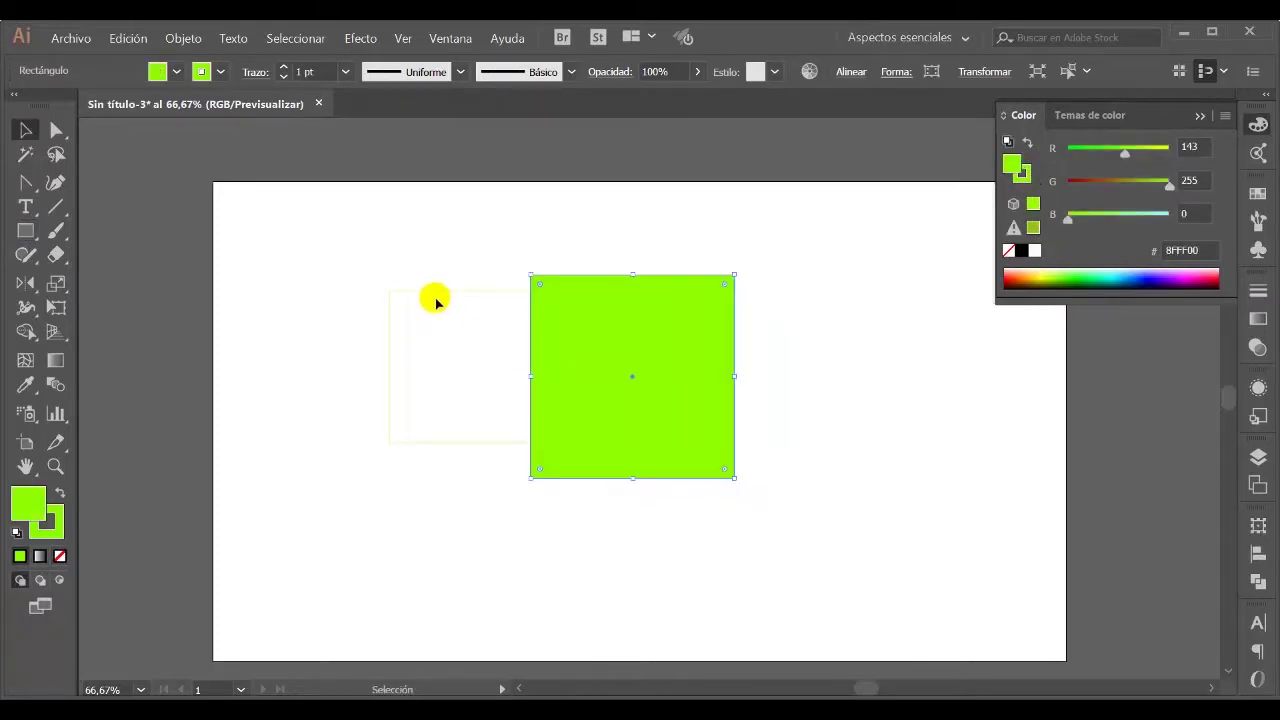
Set the small outlined square's stroke to black (000000)
{"action": "left_click", "coordinate": [441, 292]}
{"action": "left_click", "coordinate": [1022, 176]}
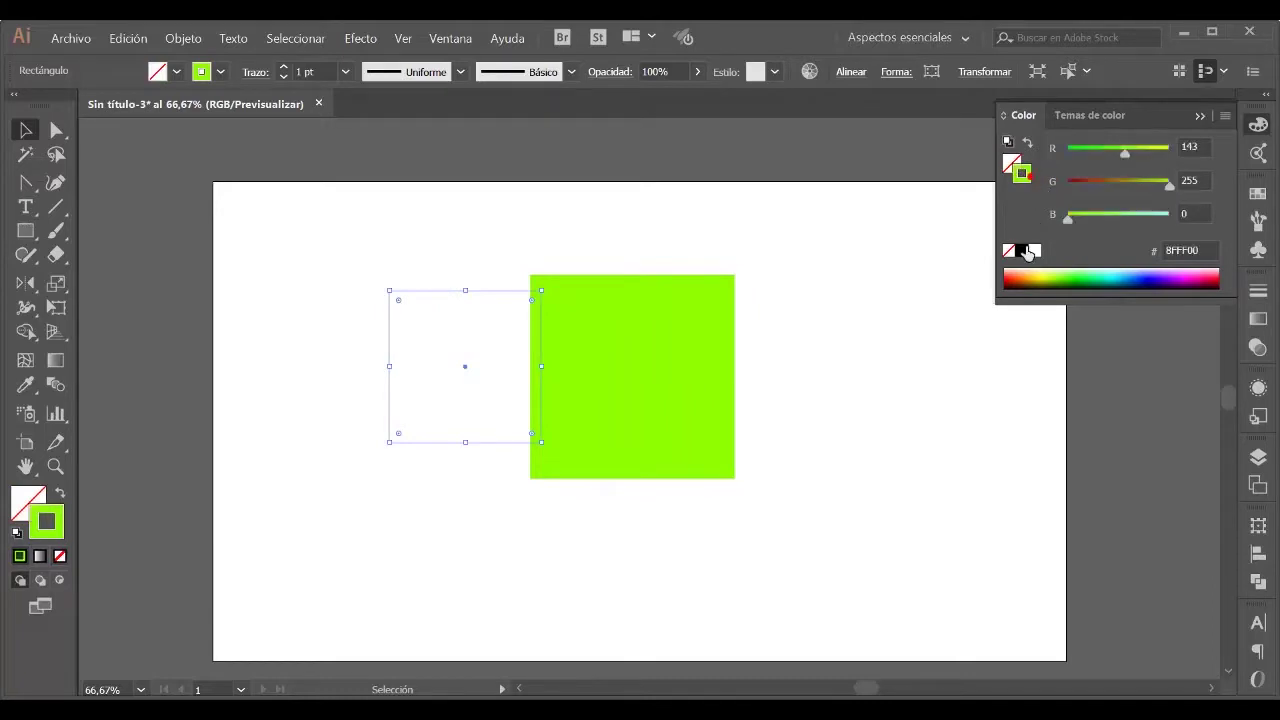
{"action": "left_click", "coordinate": [1021, 250]}
{"action": "left_click", "coordinate": [425, 208]}
Bring the black-outlined square to the front and move it further over the green square's left edge
{"action": "left_click", "coordinate": [428, 290]}
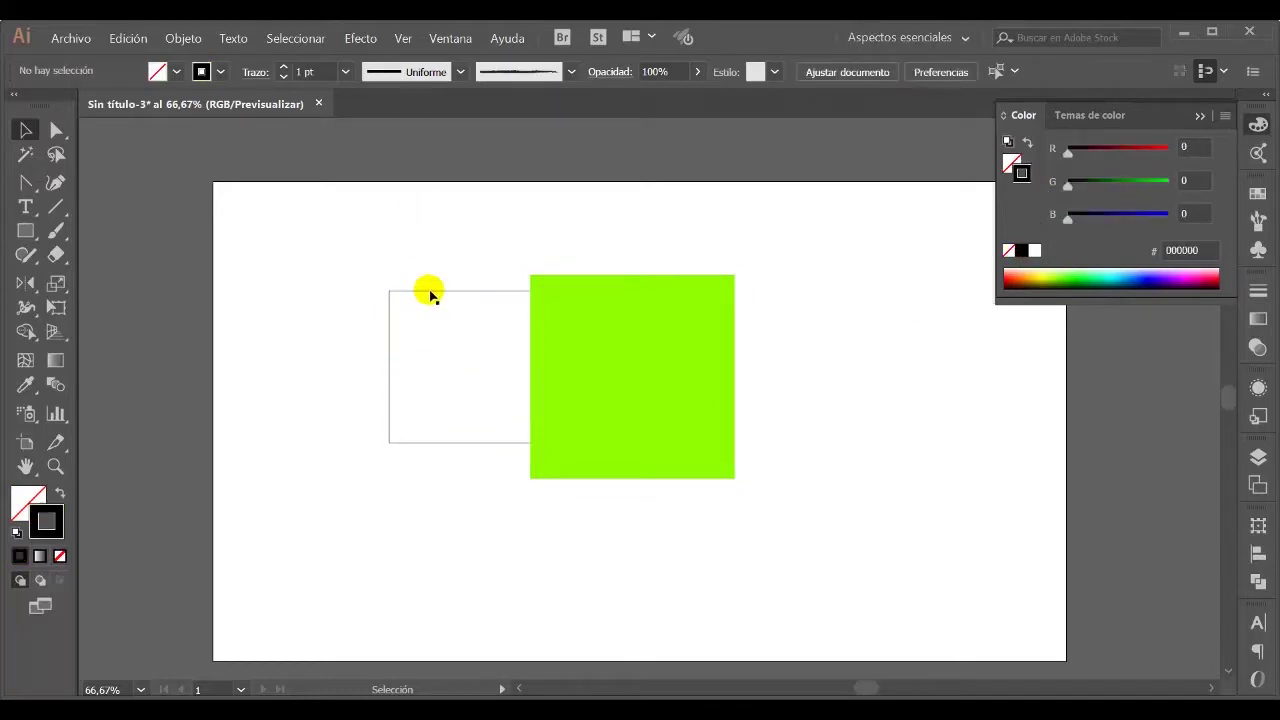
{"action": "right_click", "coordinate": [430, 295]}
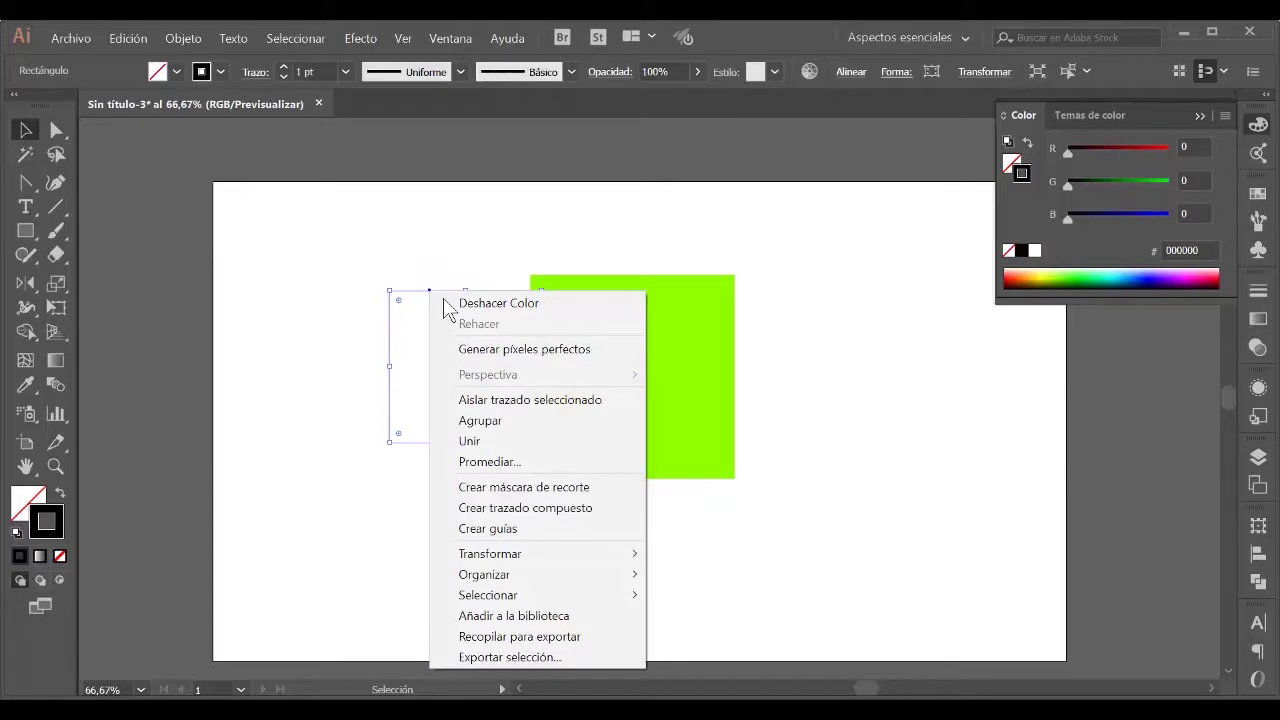
{"action": "mouse_move", "coordinate": [565, 574]}
{"action": "left_click", "coordinate": [694, 577]}
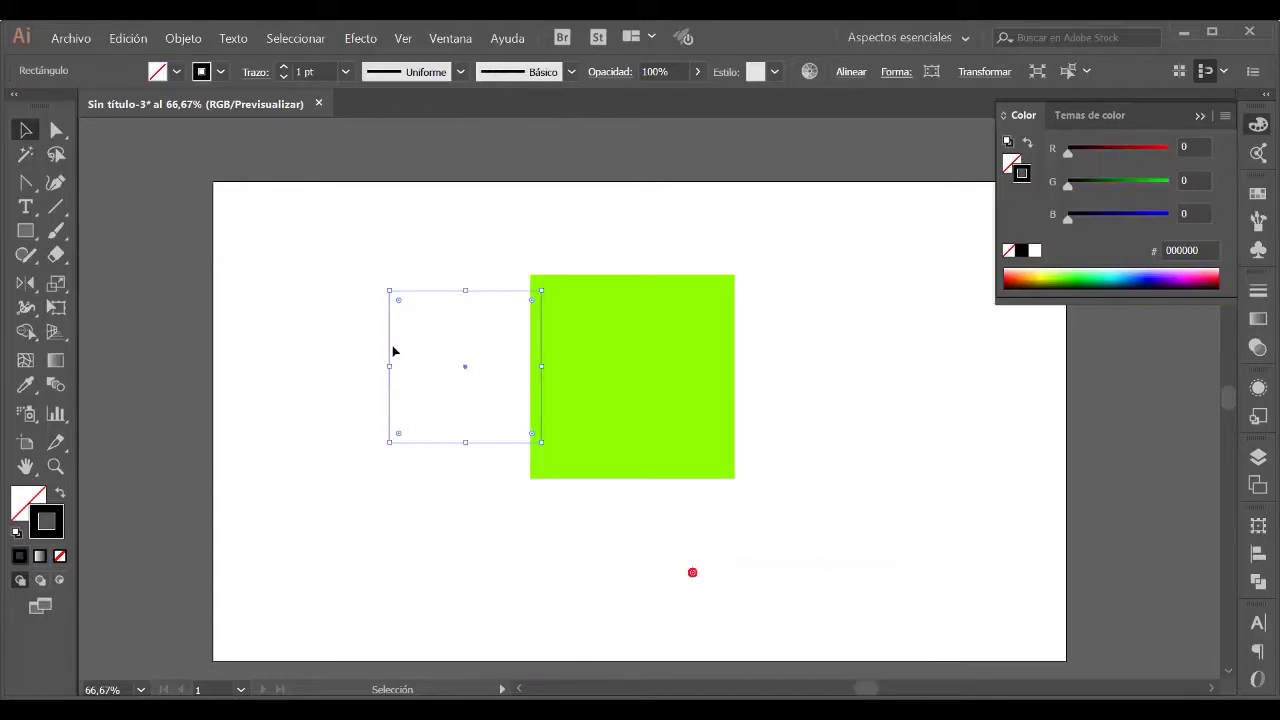
{"action": "left_click_drag", "start_coordinate": [389, 331], "coordinate": [447, 345]}
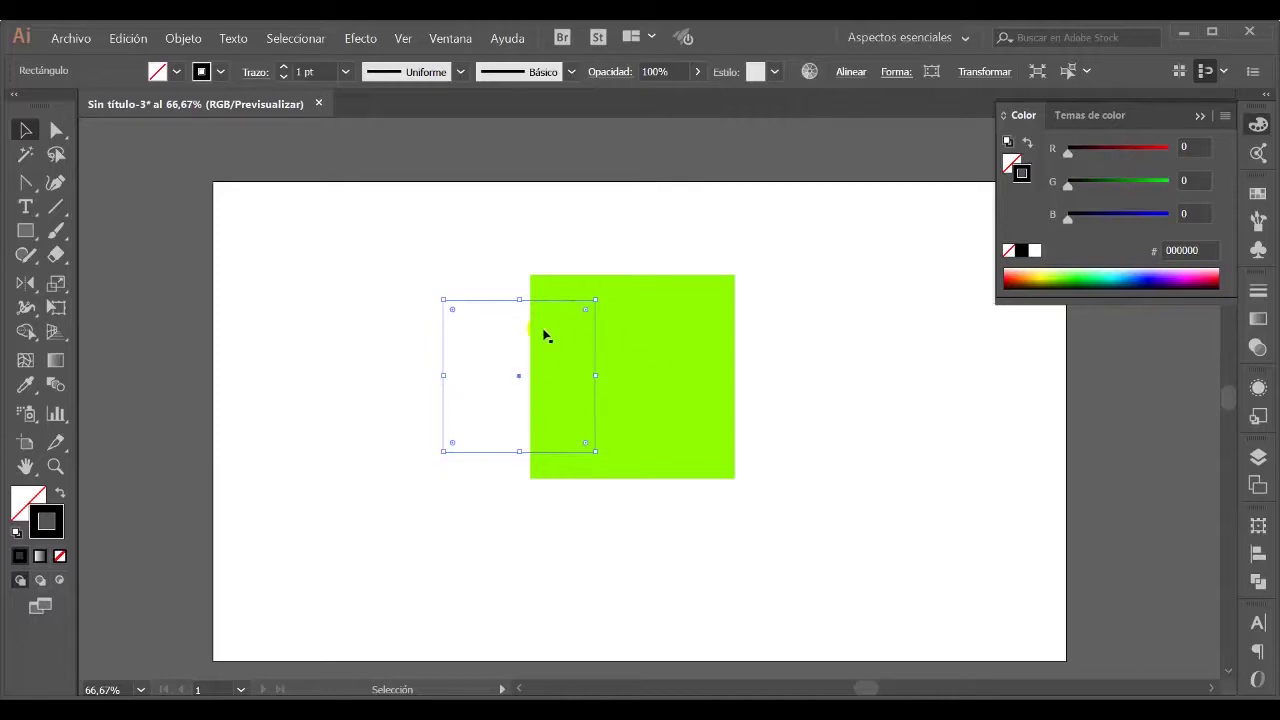
Fill the black-outlined square with white (FFFFFF)
{"action": "left_click", "coordinate": [1020, 168]}
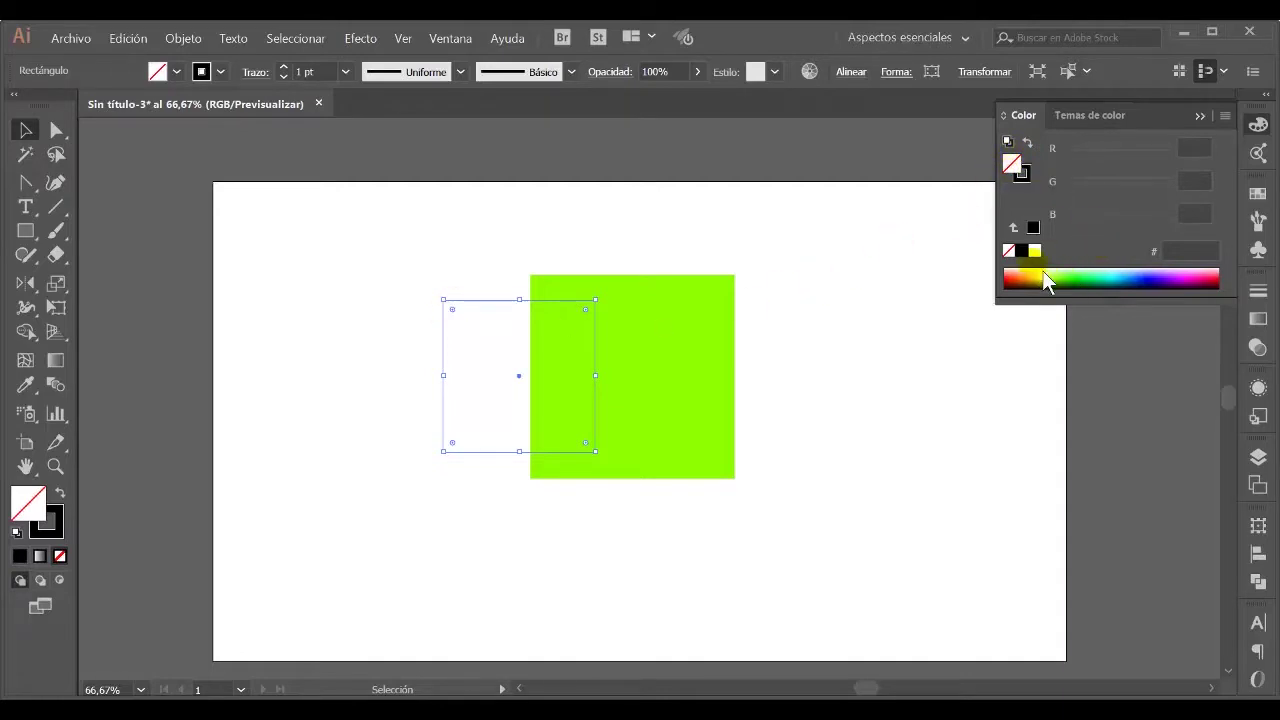
{"action": "left_click", "coordinate": [1034, 250]}
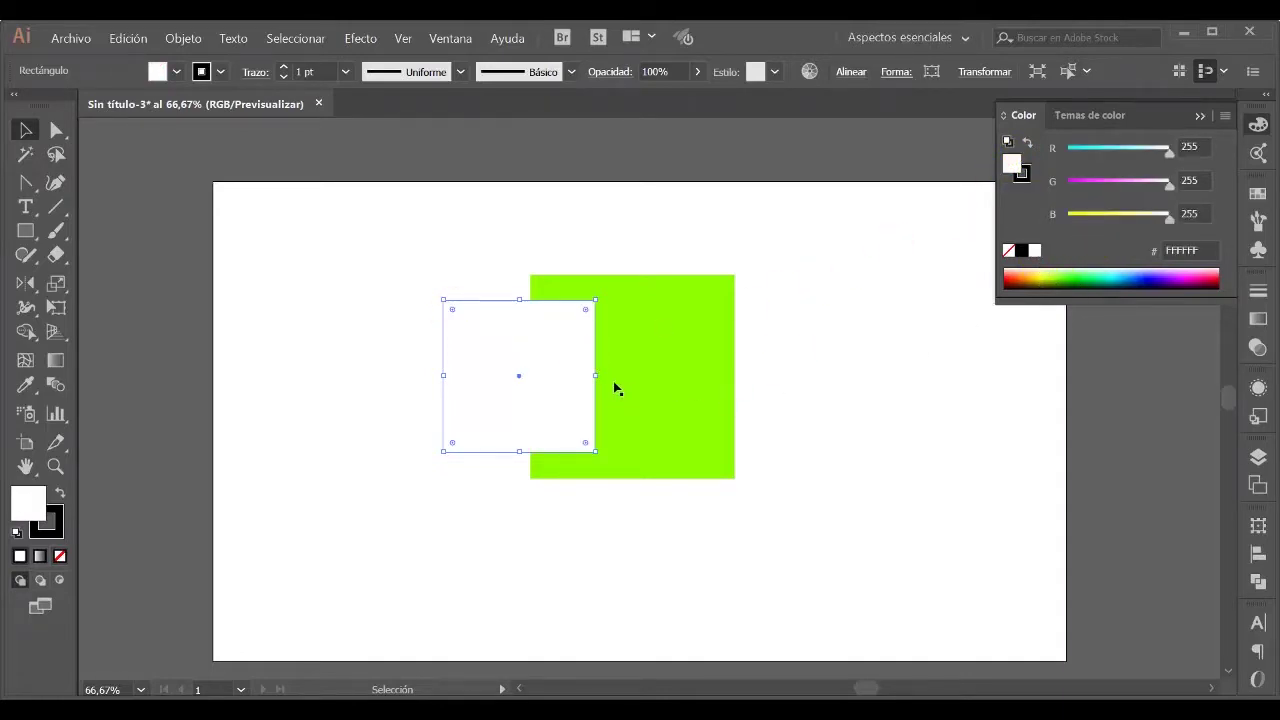
{"action": "left_click", "coordinate": [849, 376]}
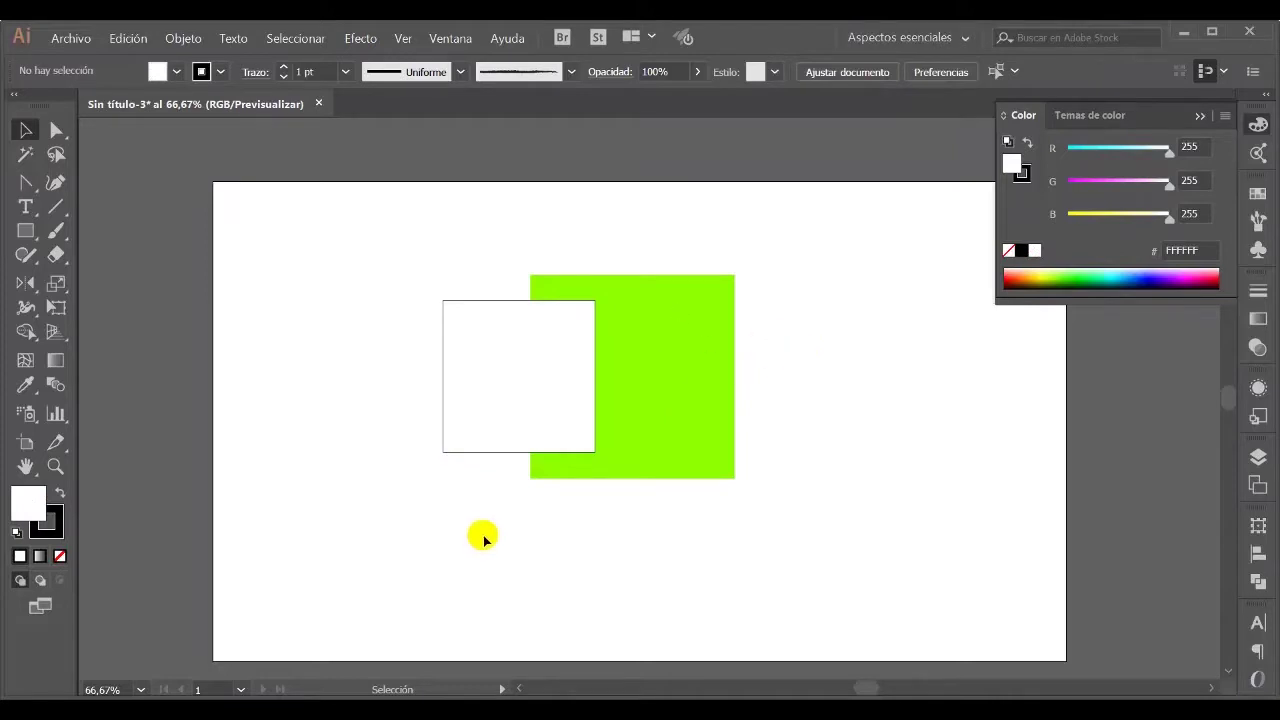
Set the small square's fill to None and reposition it over the green square's upper-left corner
{"action": "left_click_drag", "start_coordinate": [477, 391], "coordinate": [710, 411]}
{"action": "left_click", "coordinate": [1010, 252]}
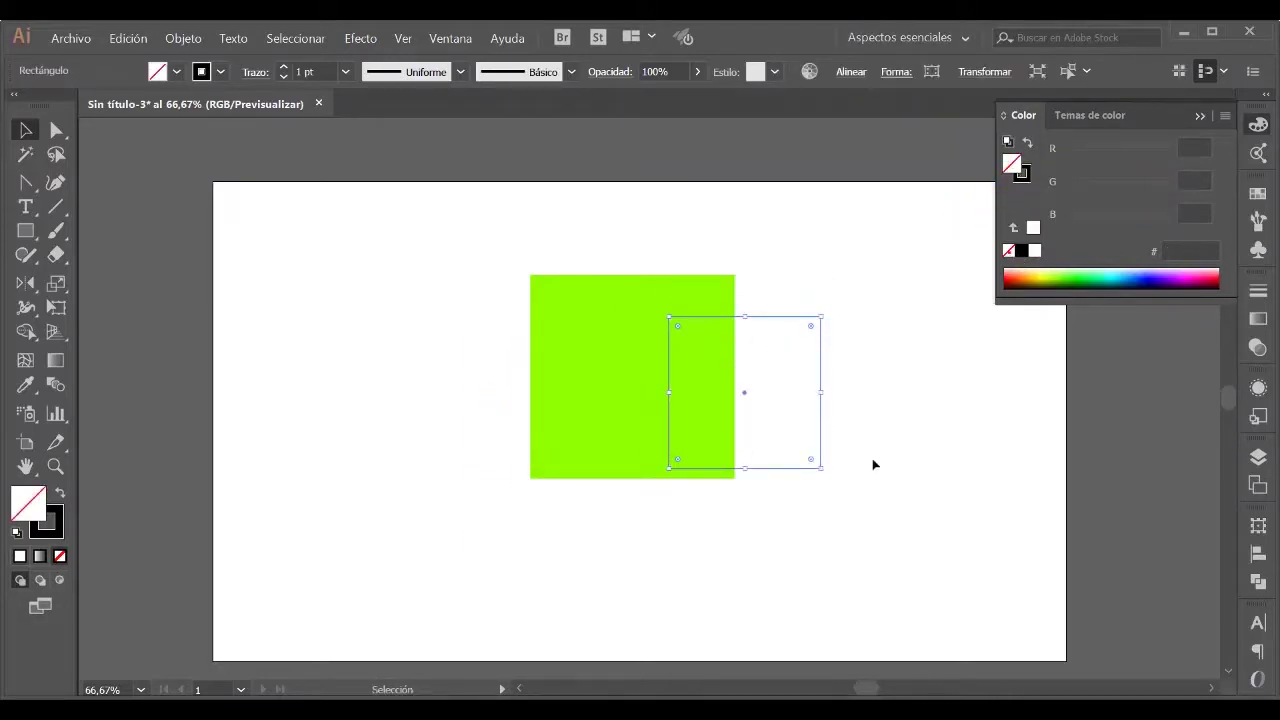
{"action": "left_click", "coordinate": [874, 460]}
{"action": "left_click", "coordinate": [813, 354]}
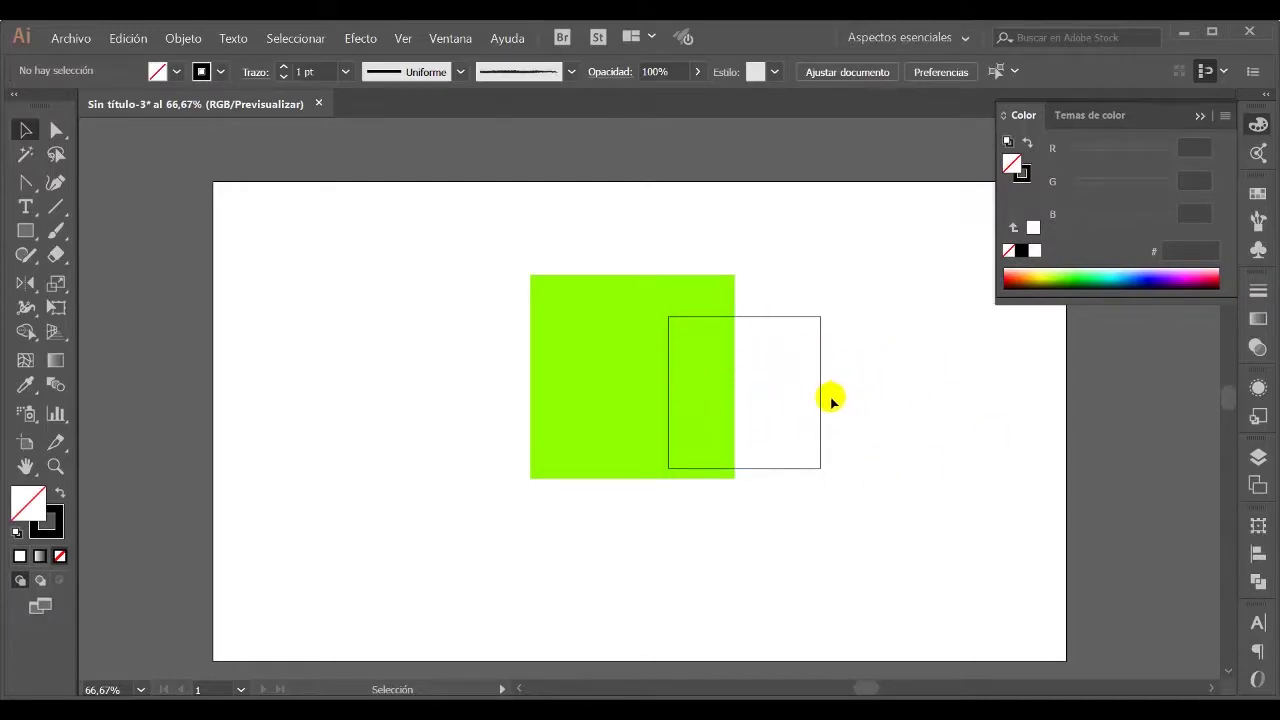
{"action": "left_click_drag", "start_coordinate": [820, 397], "coordinate": [602, 285]}
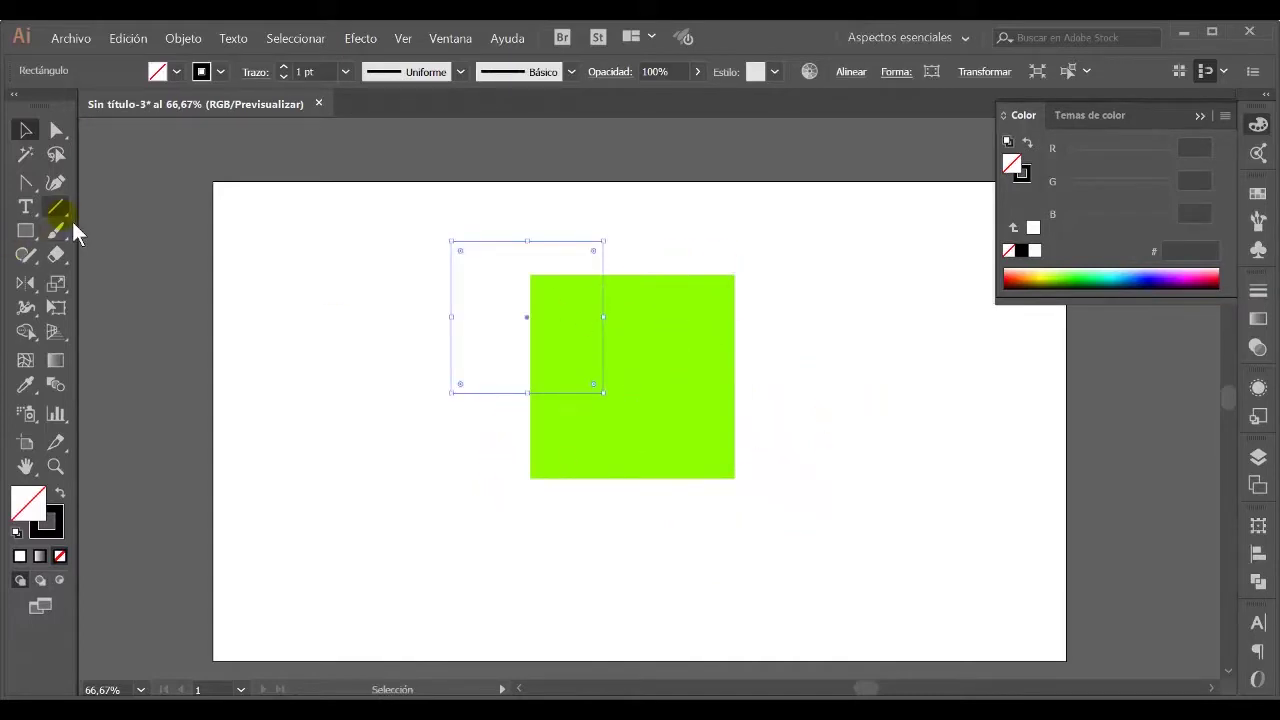
Draw a circle with the Ellipse tool overlapping the green square's lower-right corner
{"action": "left_click", "coordinate": [26, 230]}
{"action": "left_click_drag", "start_coordinate": [26, 230], "coordinate": [112, 280]}
{"action": "left_click_drag", "start_coordinate": [698, 351], "coordinate": [895, 522]}
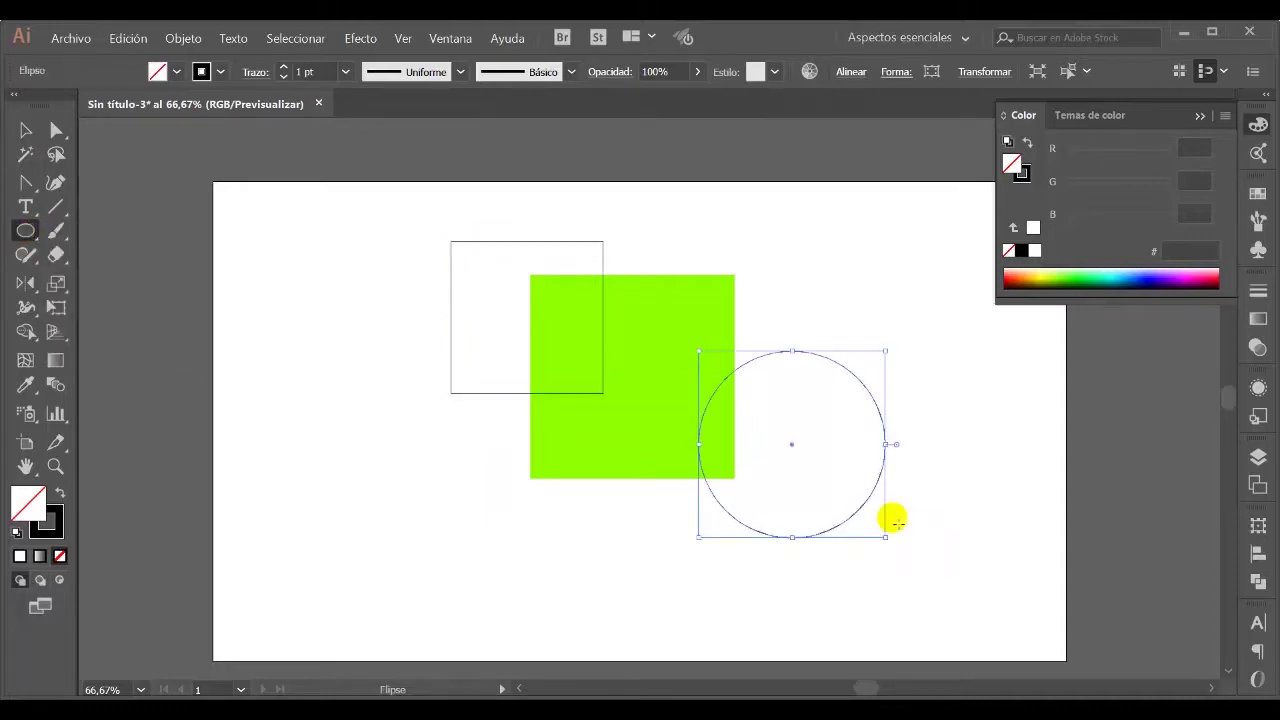
Remove the circle's stroke and fill it with dark blue (0700A2)
{"action": "key", "text": "v"}
{"action": "left_click", "coordinate": [1021, 173]}
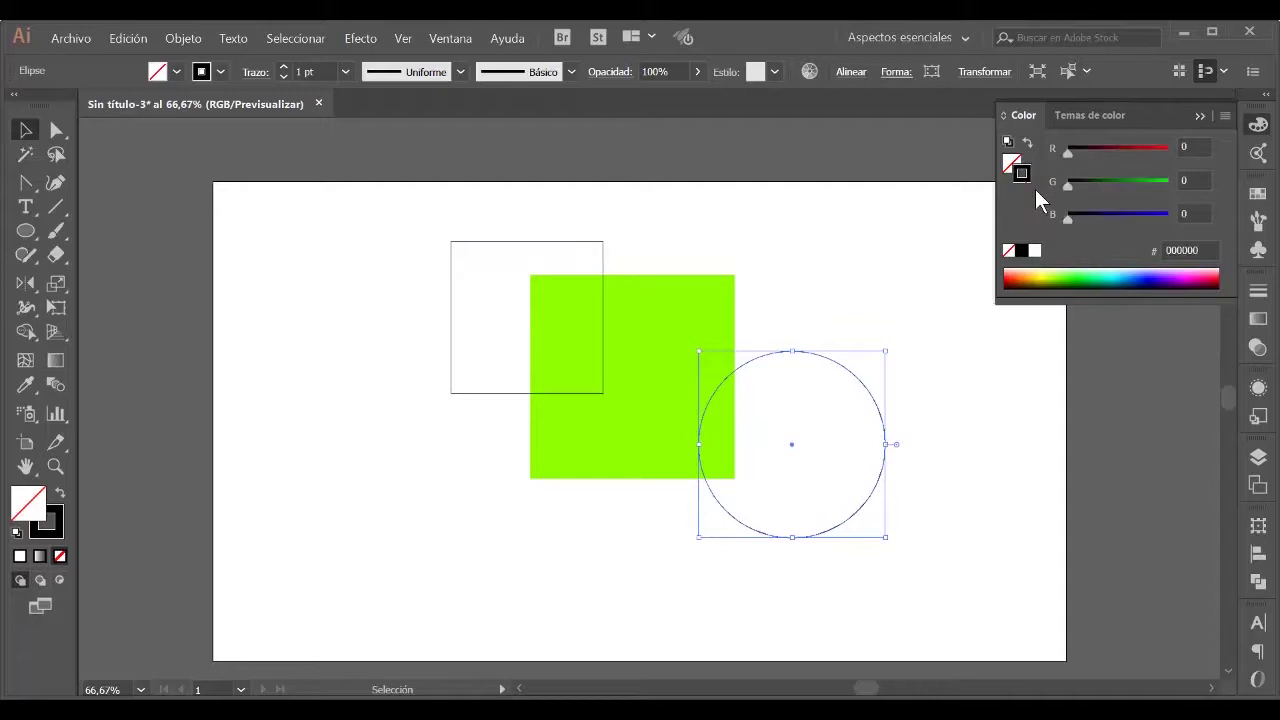
{"action": "left_click", "coordinate": [1008, 250]}
{"action": "left_click", "coordinate": [1012, 164]}
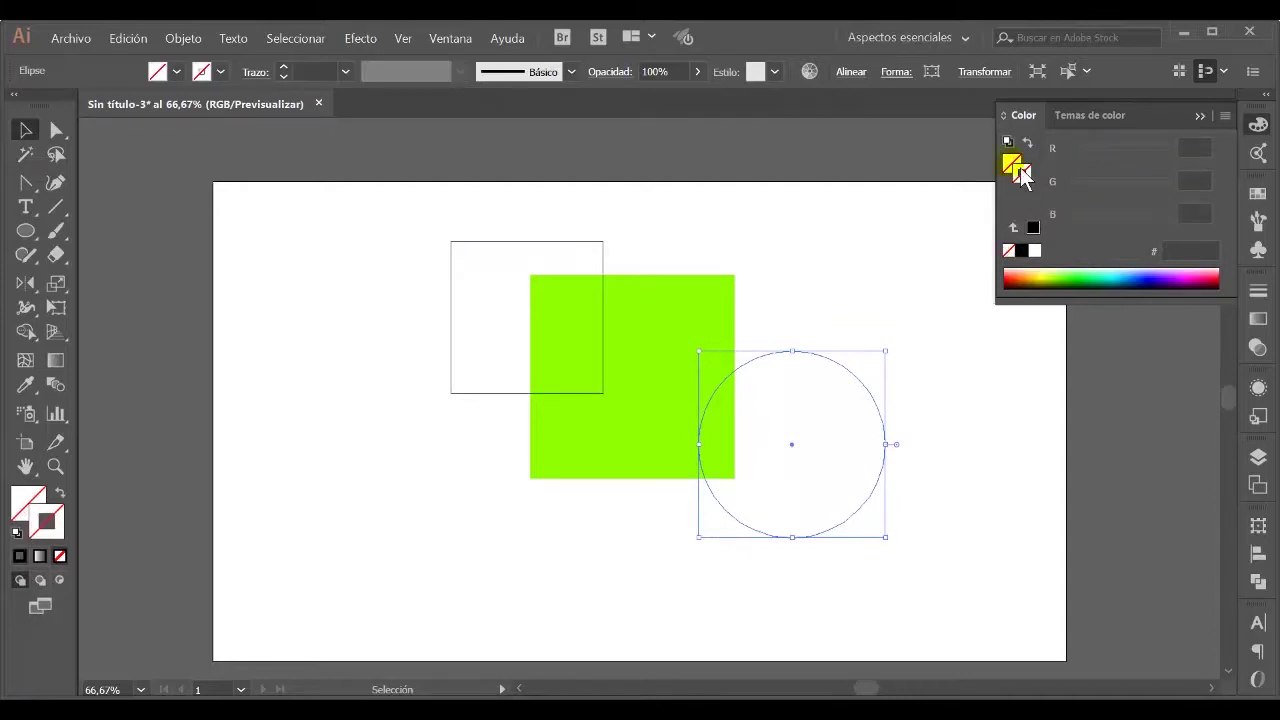
{"action": "left_click", "coordinate": [1156, 286]}
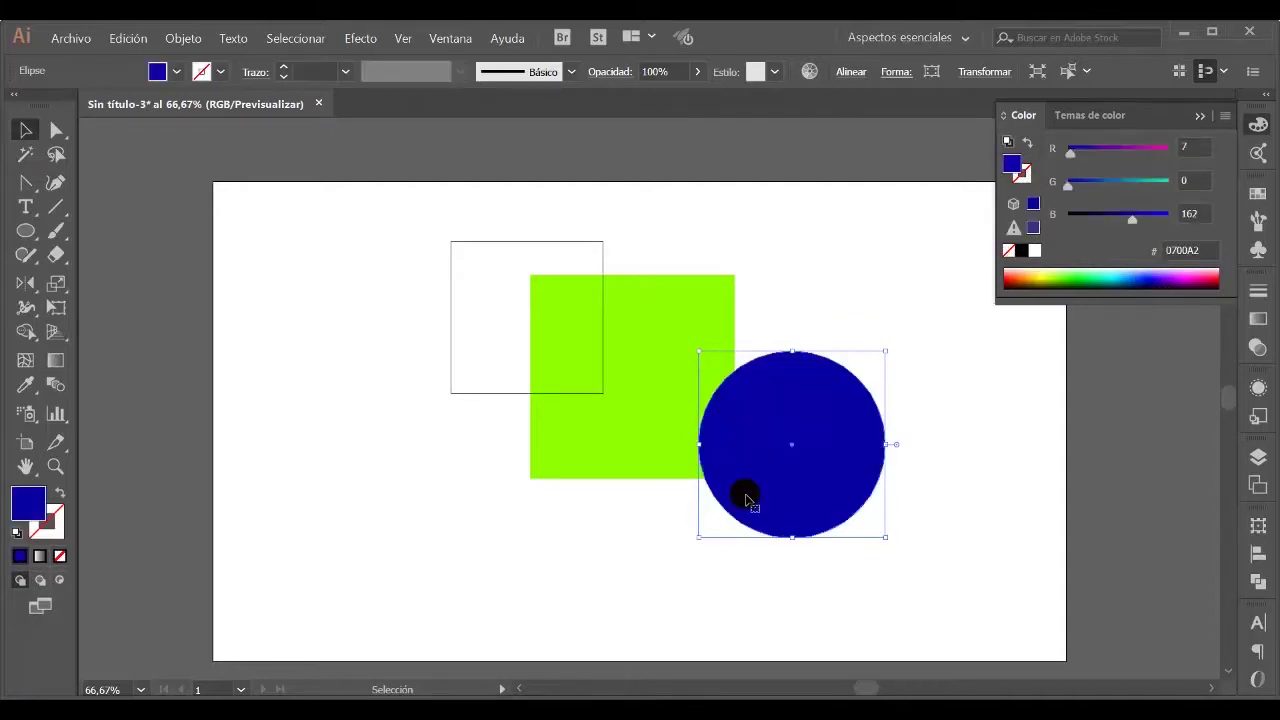
Reduce the outlined square's height to make a flat horizontal bar and fill it with red (E70019)
{"action": "left_click", "coordinate": [562, 240]}
{"action": "left_click", "coordinate": [530, 242]}
{"action": "left_click_drag", "start_coordinate": [530, 242], "coordinate": [528, 352]}
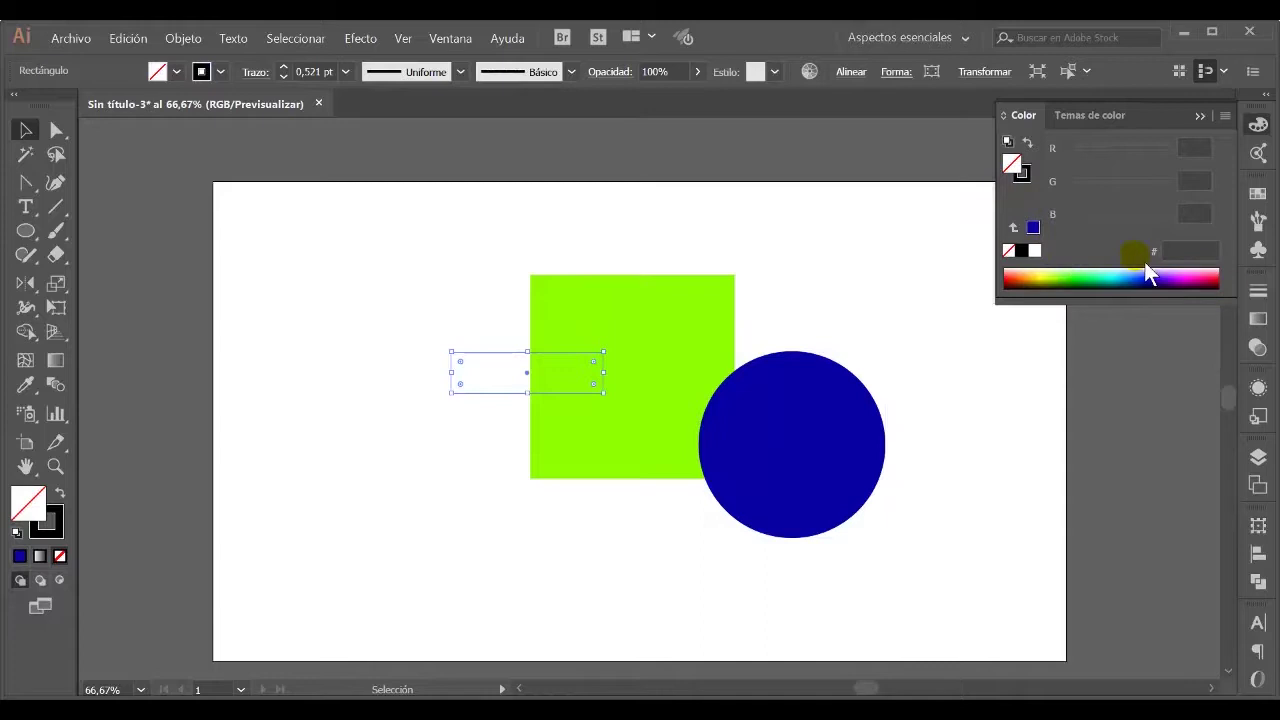
{"action": "left_click", "coordinate": [1217, 285]}
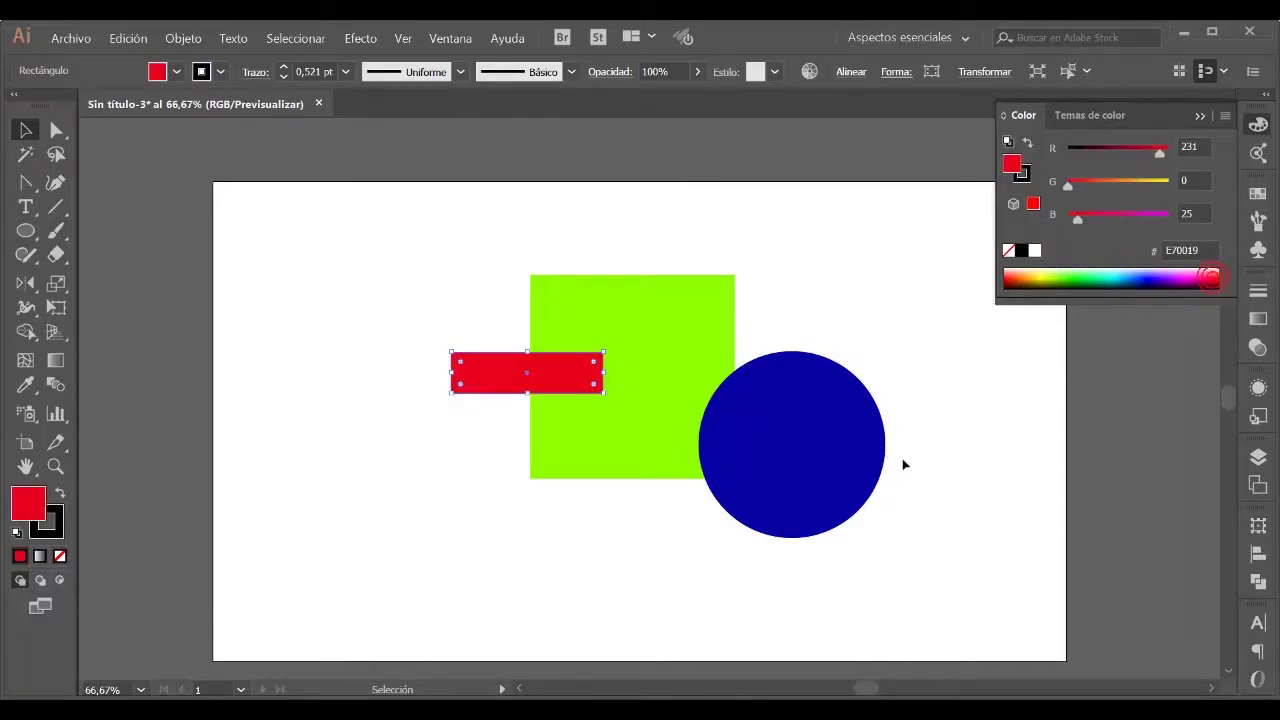
Move the blue circle over the green square's upper-right corner and shift the red bar slightly downward
{"action": "left_click_drag", "start_coordinate": [823, 451], "coordinate": [786, 313]}
{"action": "left_click_drag", "start_coordinate": [521, 388], "coordinate": [514, 411]}
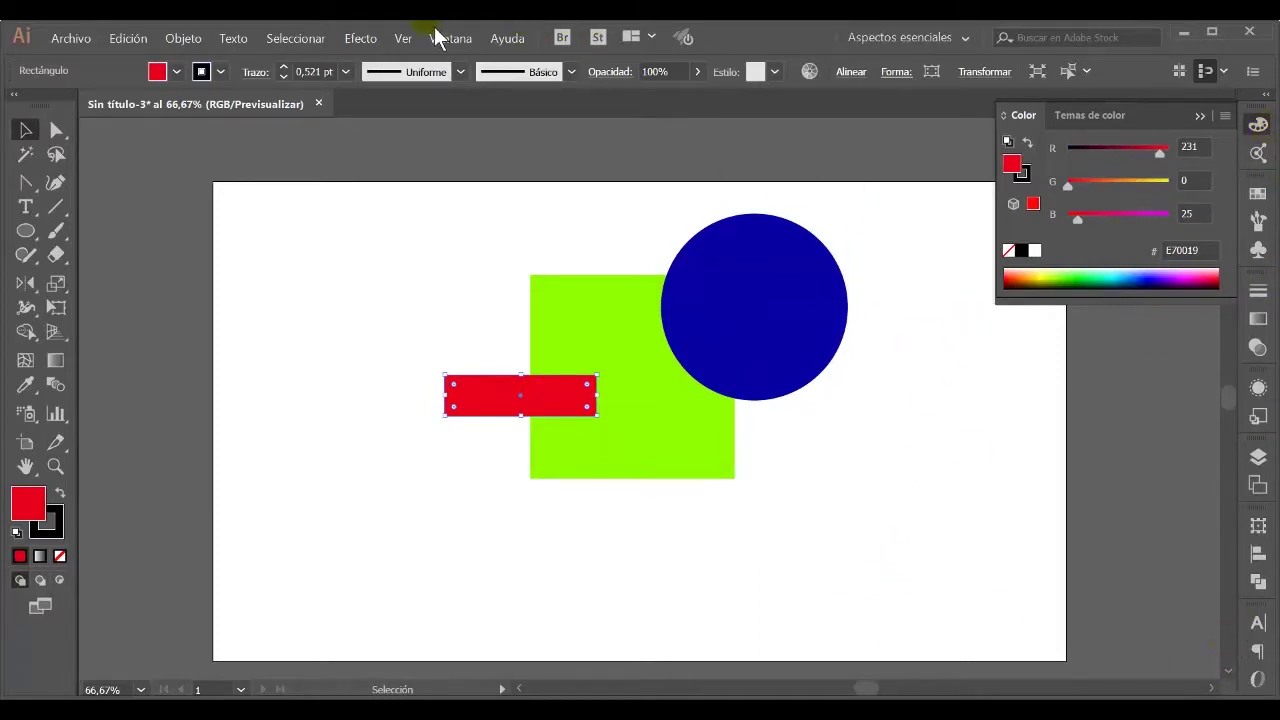
Display the Buscatrazos (Pathfinder) shape modes and operations
{"action": "left_click", "coordinate": [464, 44]}
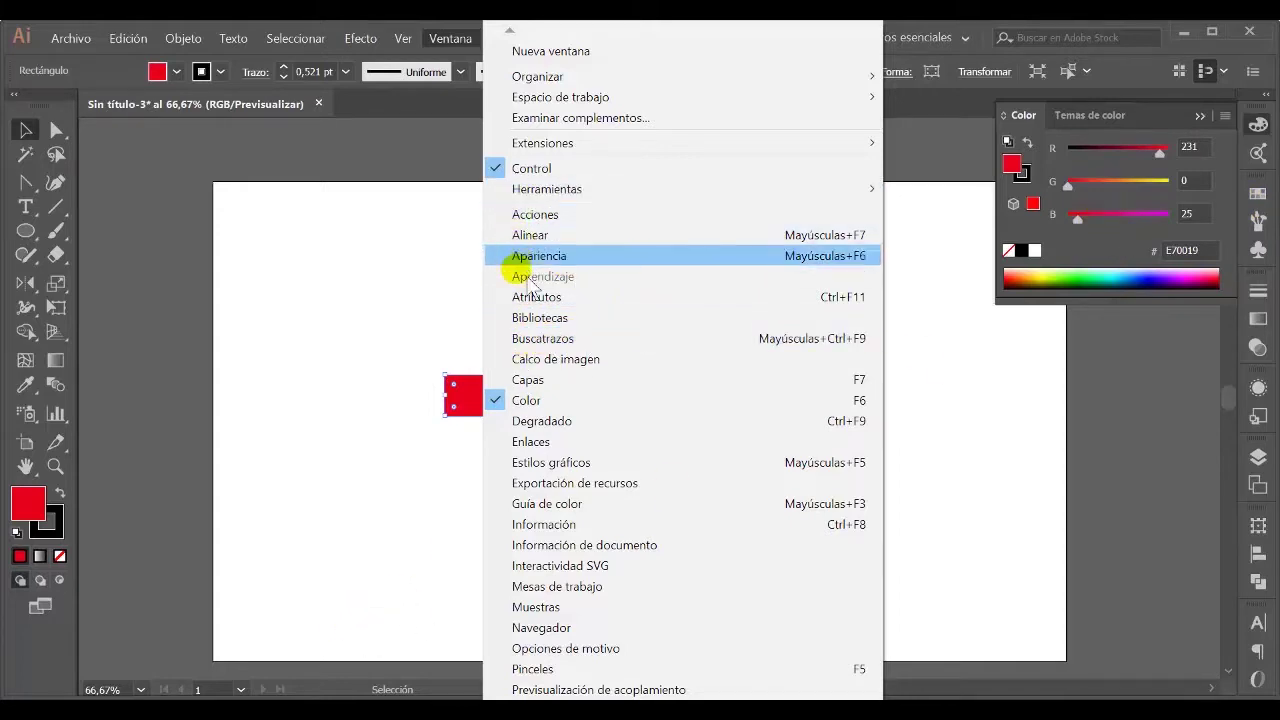
{"action": "left_click", "coordinate": [571, 344]}
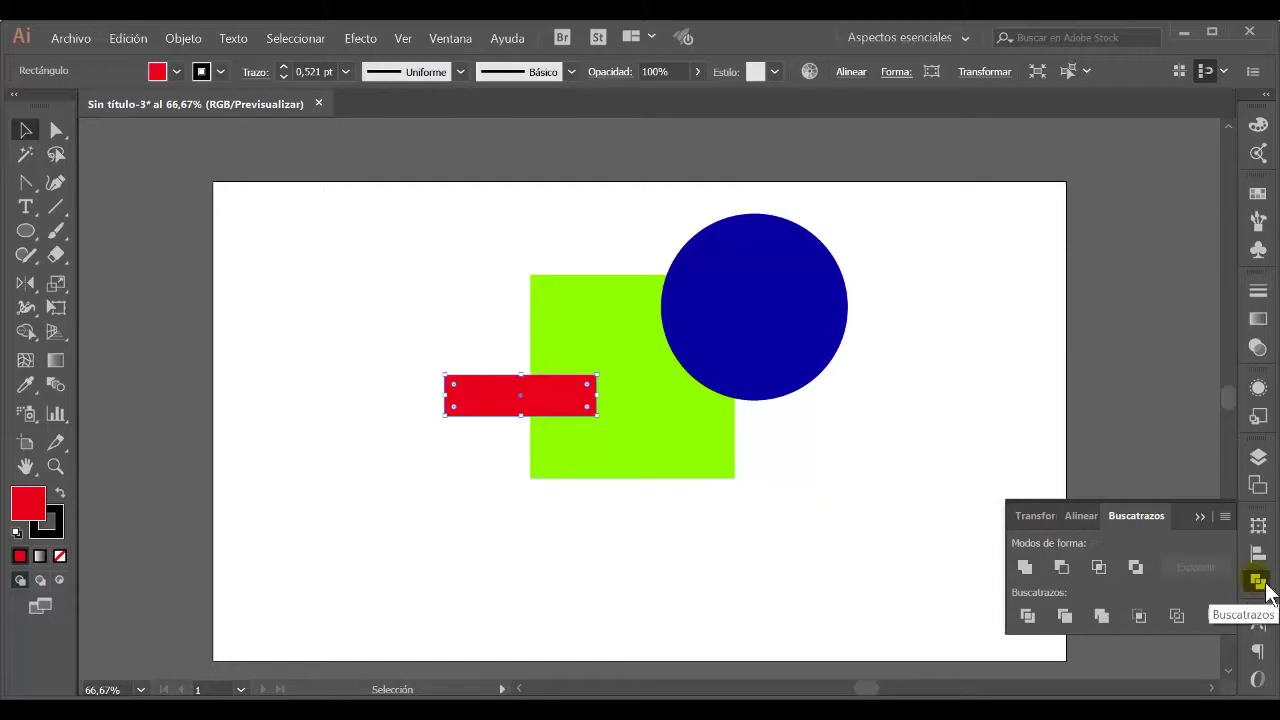
{"action": "left_click", "coordinate": [580, 553]}
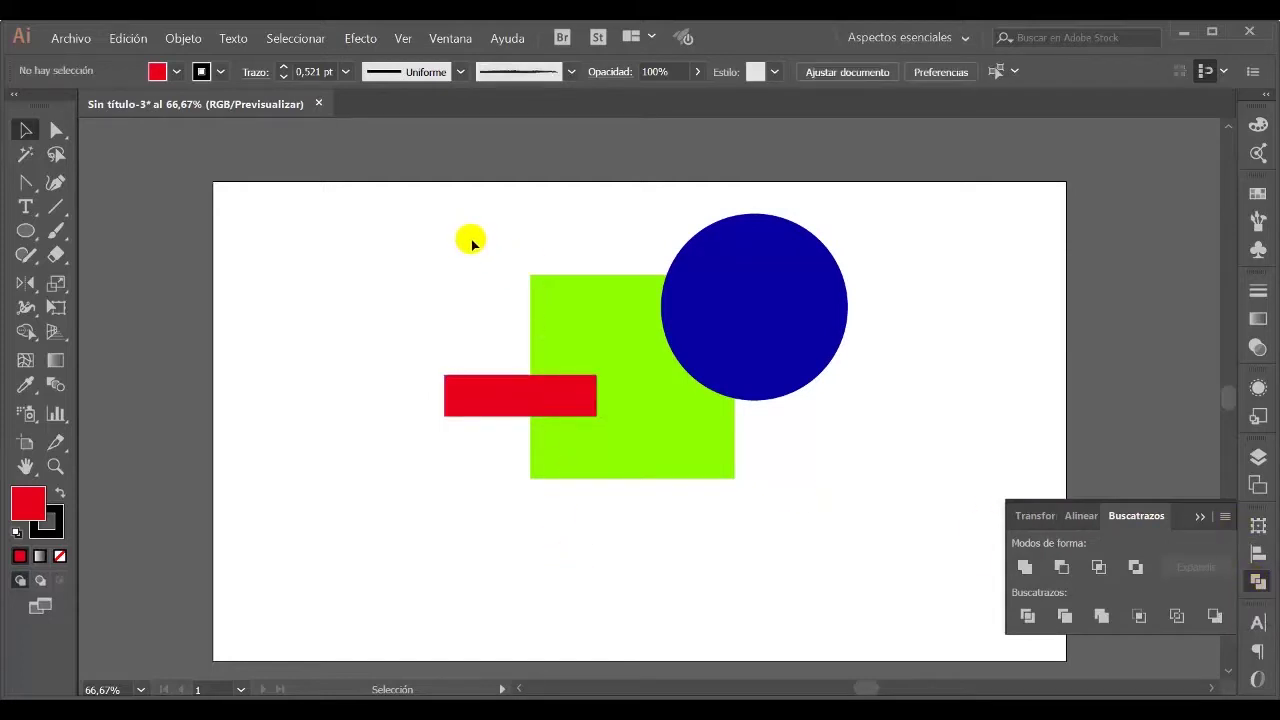
{"action": "left_click", "coordinate": [504, 402]}
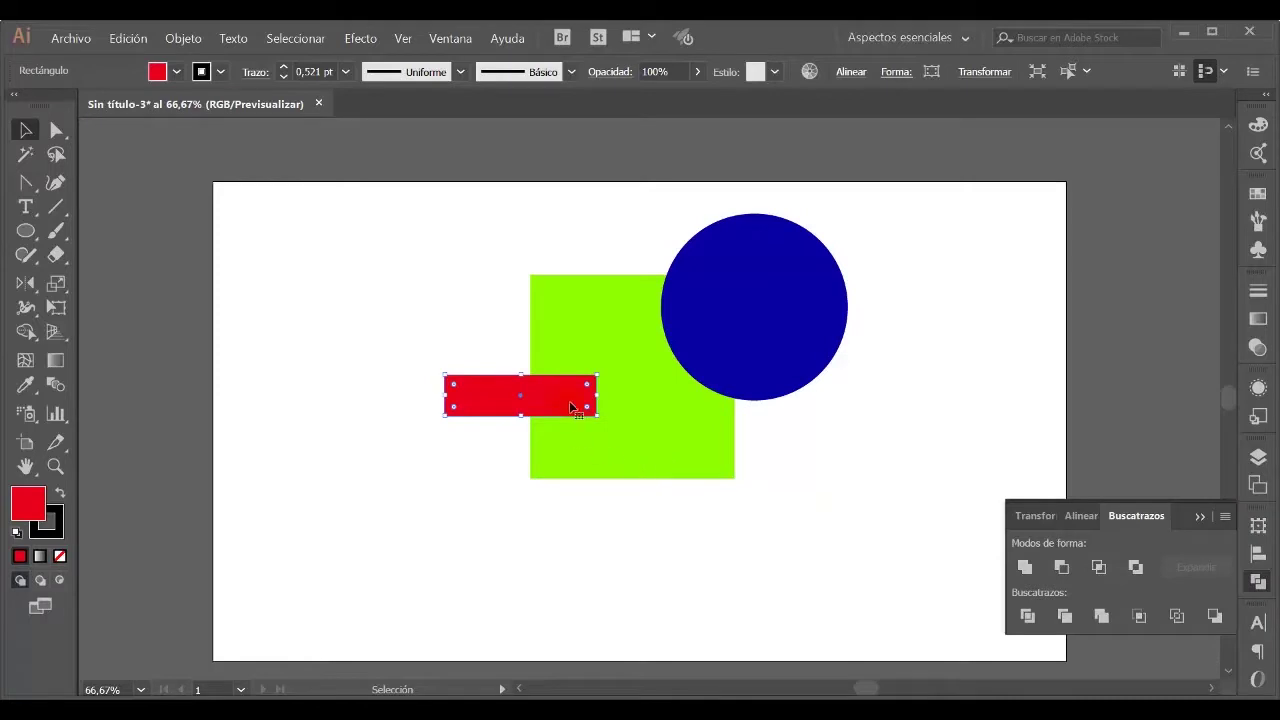
{"action": "left_click", "coordinate": [777, 303], "text": "shift"}
{"action": "left_click", "coordinate": [578, 314], "text": "shift"}
{"action": "left_click", "coordinate": [820, 551]}
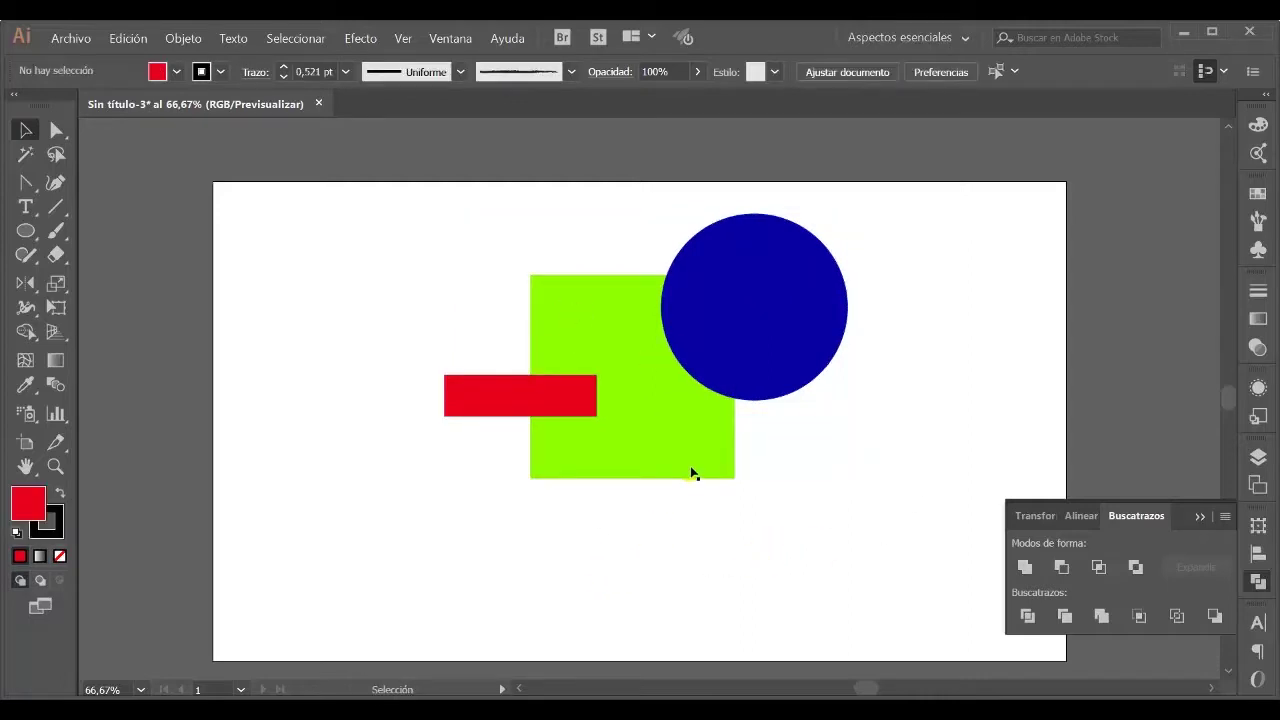
Unite the green square and the red bar into one shape with Pathfinder, and undo the union
{"action": "left_click", "coordinate": [659, 458]}
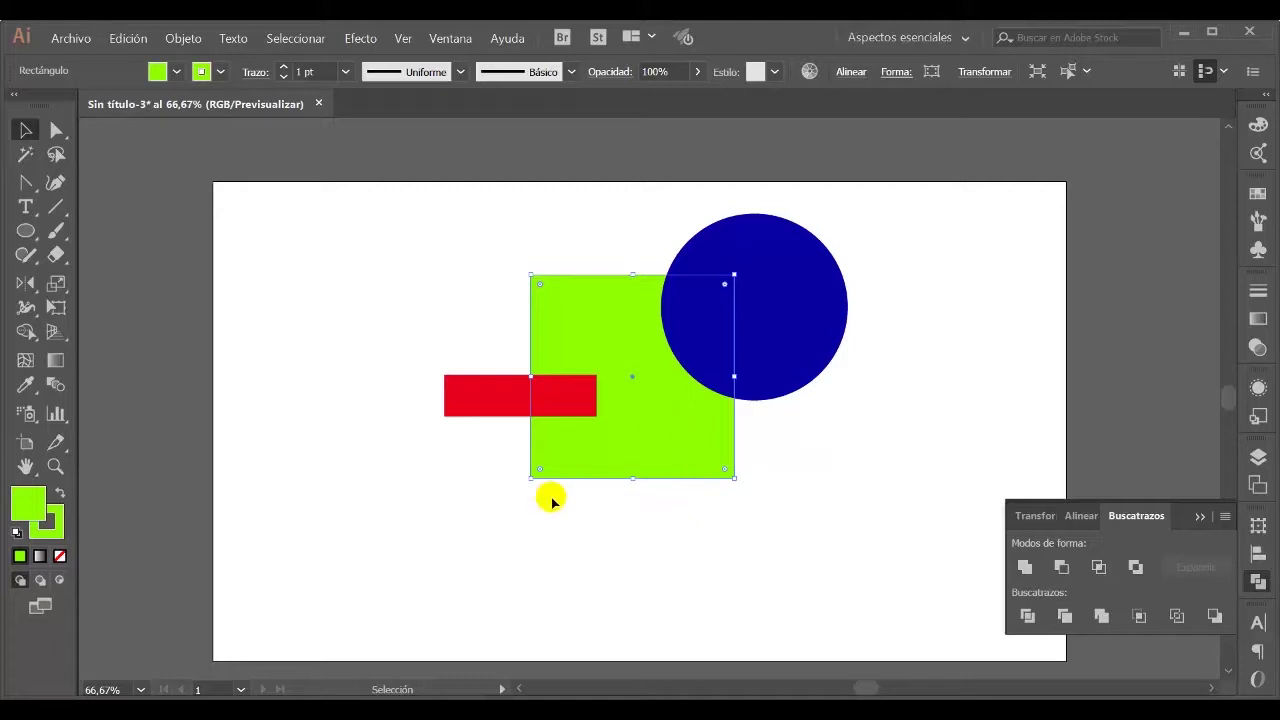
{"action": "left_click", "coordinate": [472, 399], "text": "shift"}
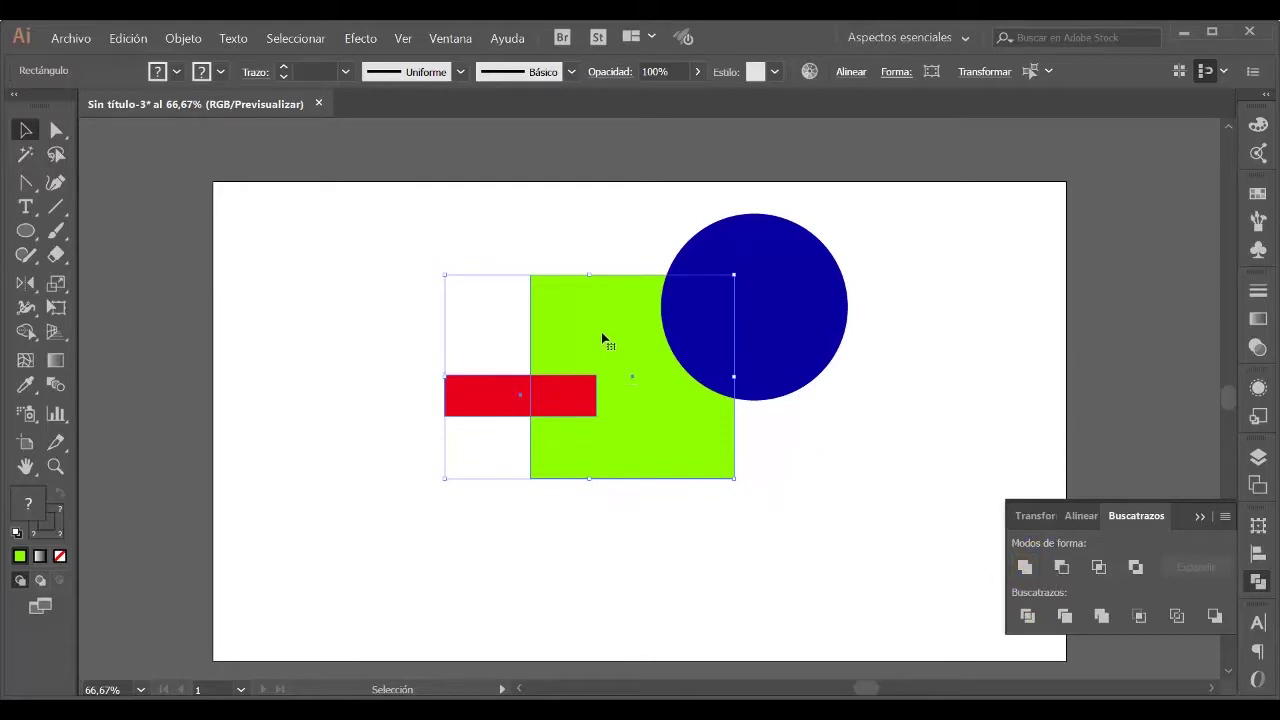
{"action": "left_click", "coordinate": [1024, 567]}
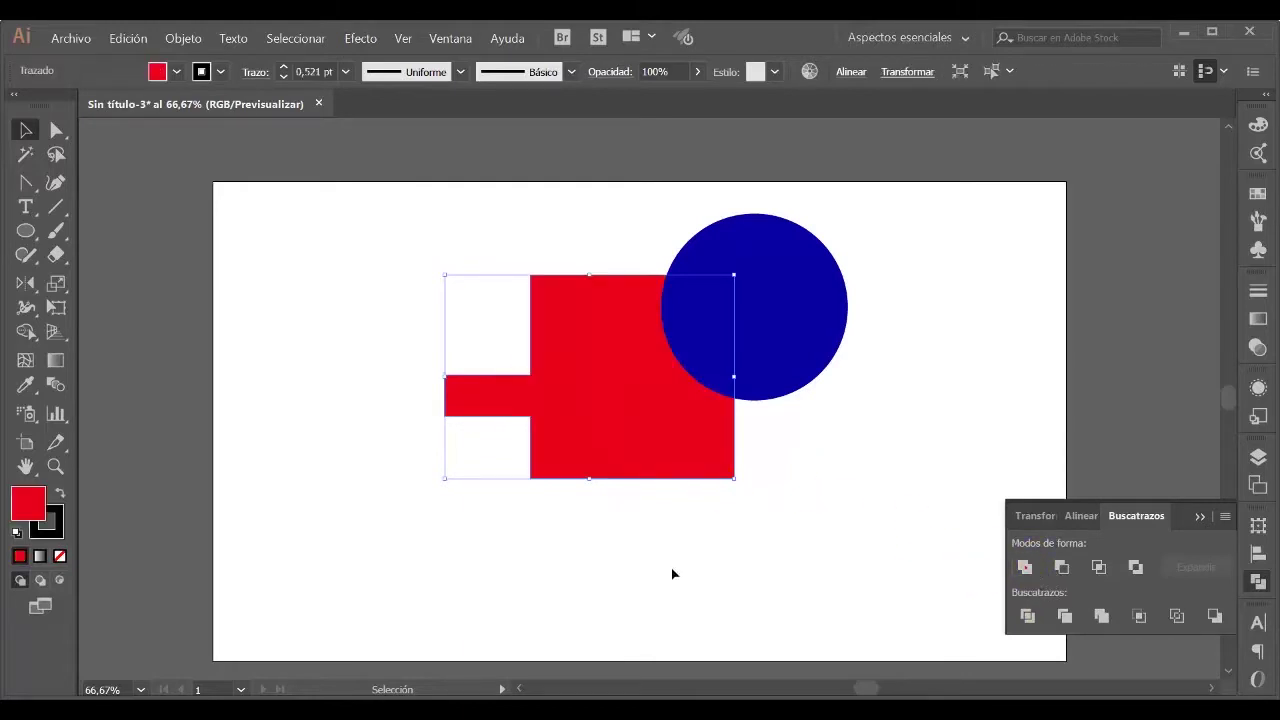
{"action": "left_click", "coordinate": [593, 524]}
{"action": "left_click", "coordinate": [616, 420]}
{"action": "left_click", "coordinate": [622, 428], "text": "ctrl"}
{"action": "key", "text": "ctrl+z"}
{"action": "left_click", "coordinate": [655, 570]}
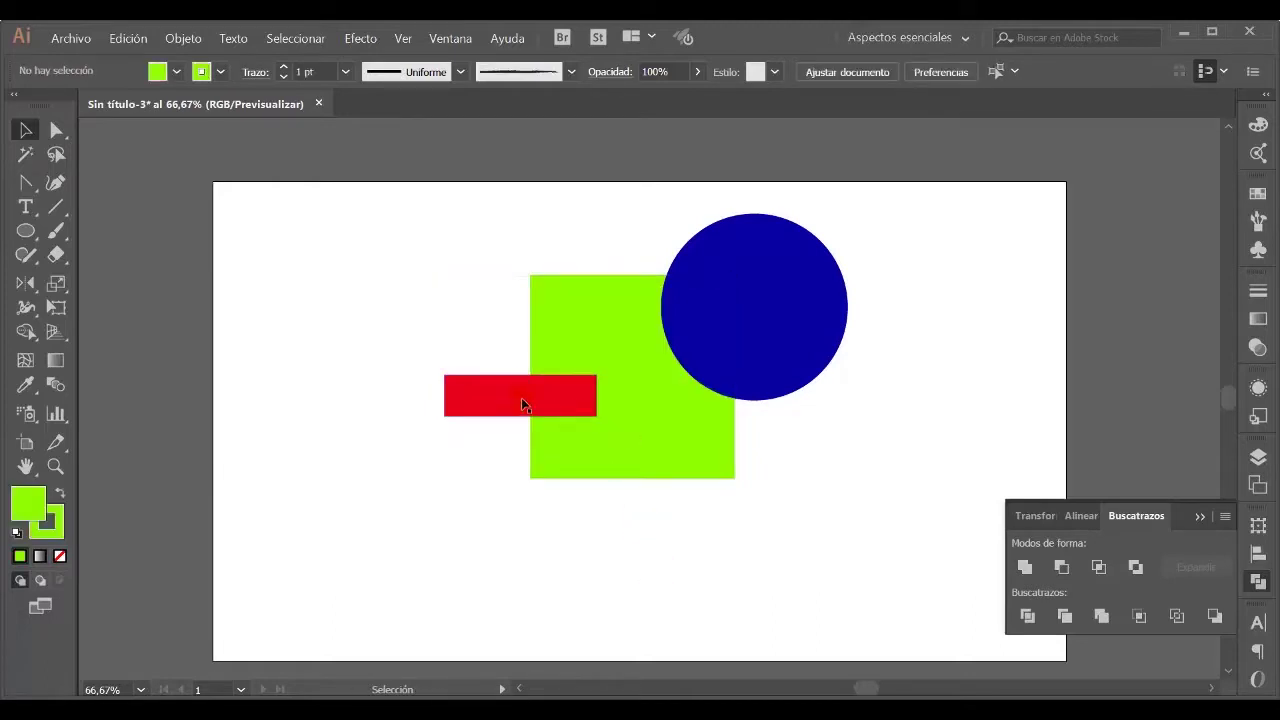
Repeat the Unite shape mode on the red bar and green square, and undo it again
{"action": "left_click", "coordinate": [516, 399]}
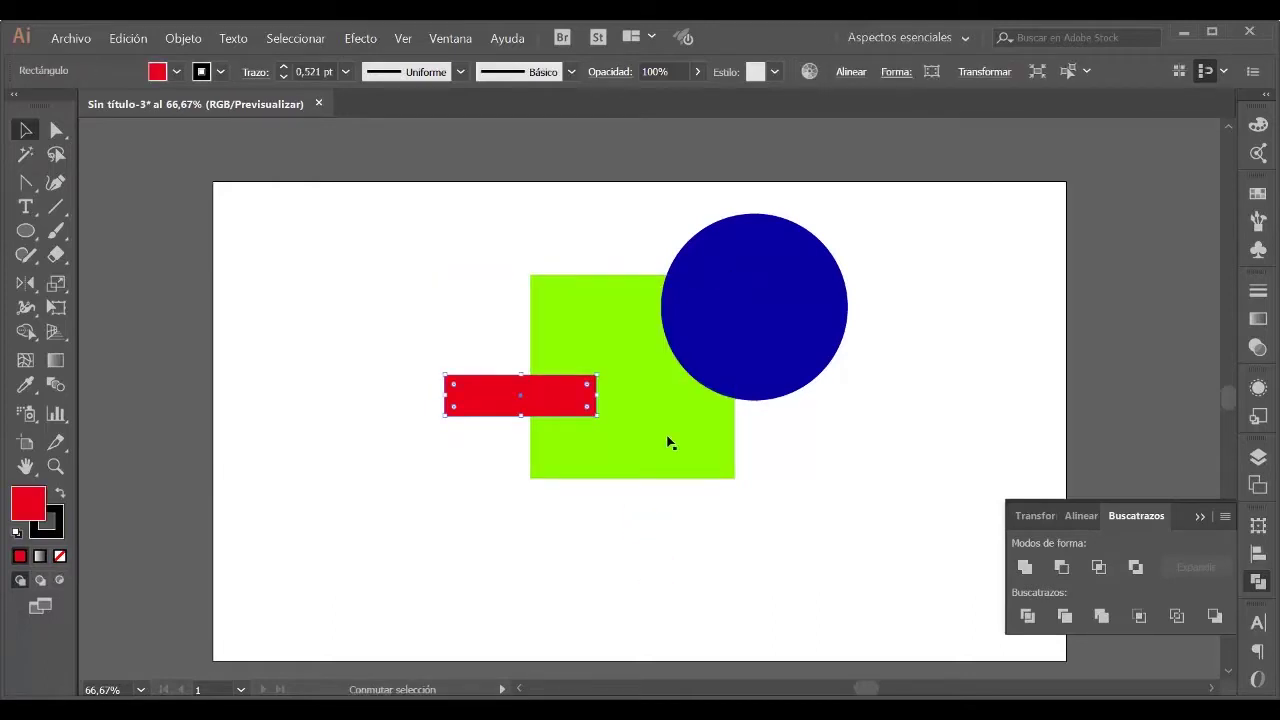
{"action": "left_click", "coordinate": [689, 450], "text": "shift"}
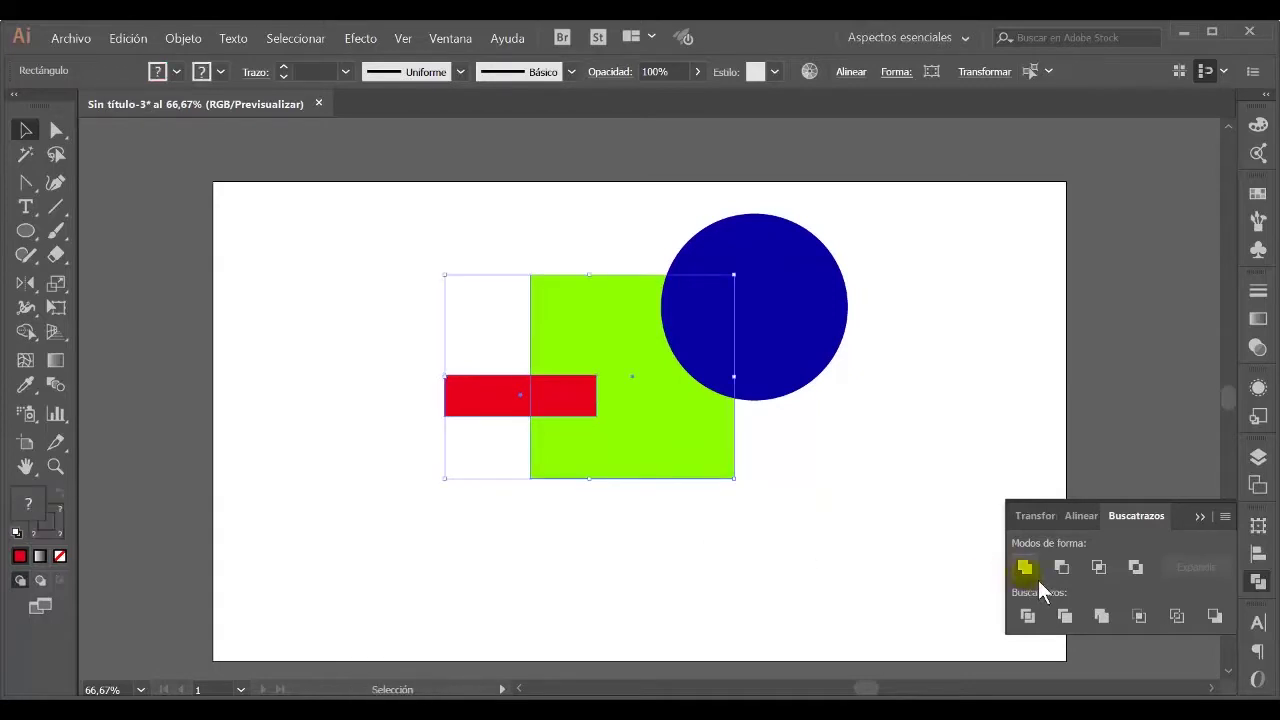
{"action": "left_click", "coordinate": [1025, 567]}
{"action": "left_click", "coordinate": [508, 545]}
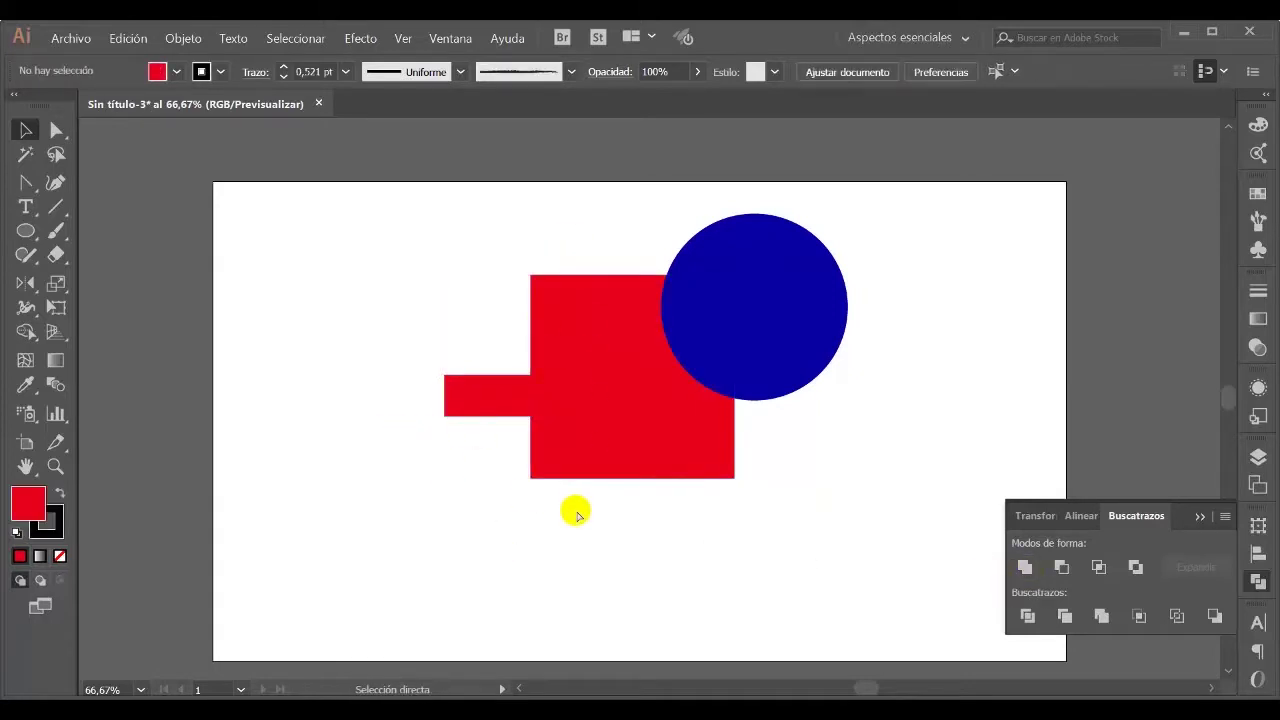
{"action": "key", "text": "ctrl+z"}
{"action": "left_click", "coordinate": [863, 509]}
Unite the green square and the blue circle into one shape with the Unite shape mode
{"action": "left_click", "coordinate": [676, 440]}
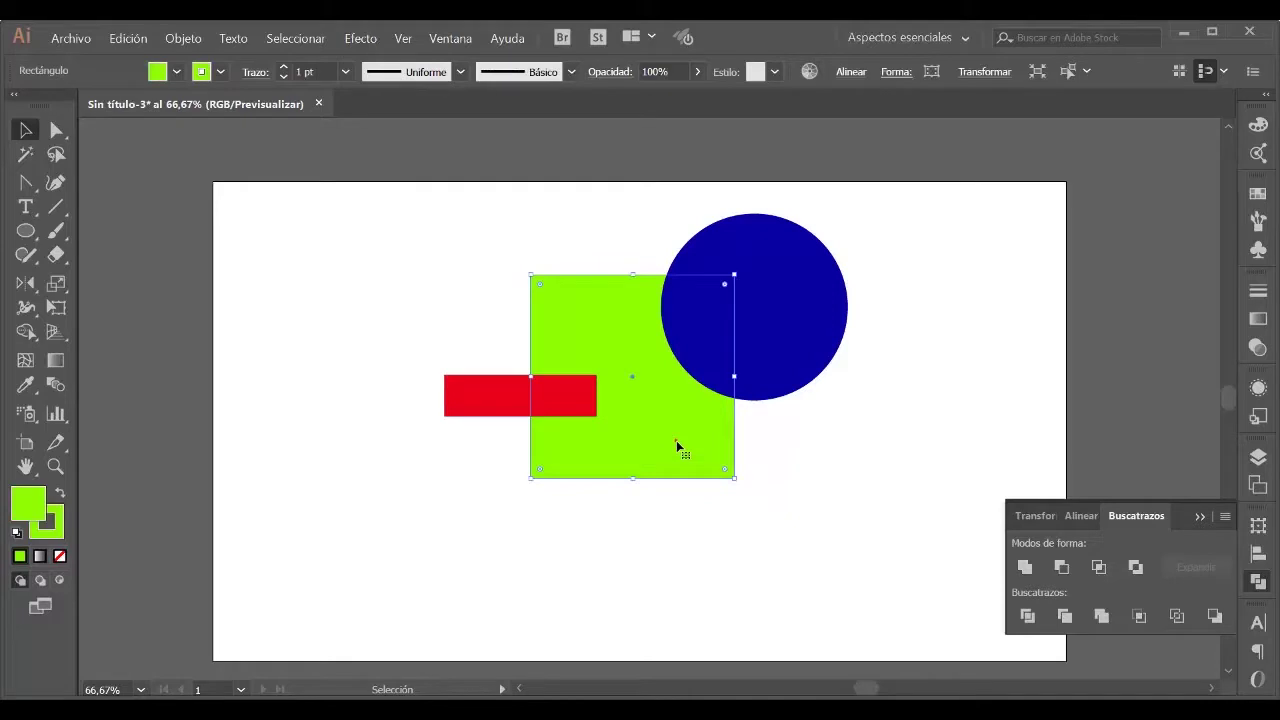
{"action": "left_click", "coordinate": [780, 329], "text": "shift"}
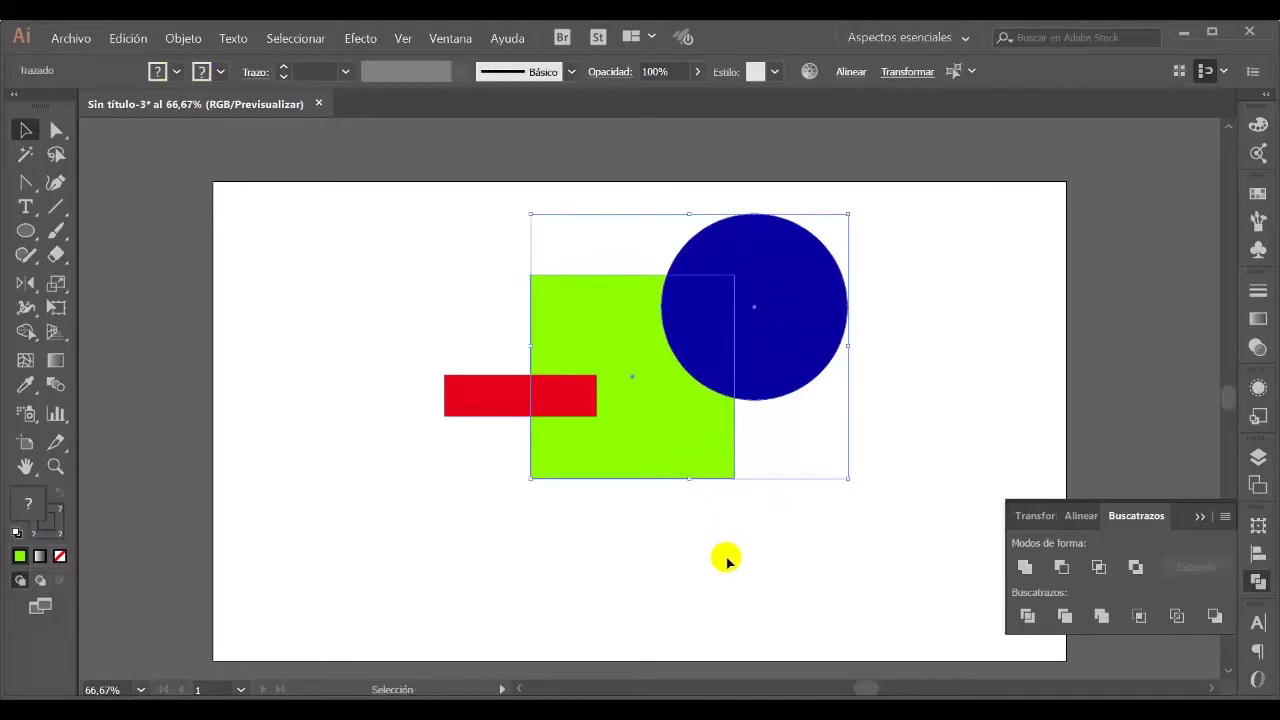
{"action": "left_click", "coordinate": [901, 314]}
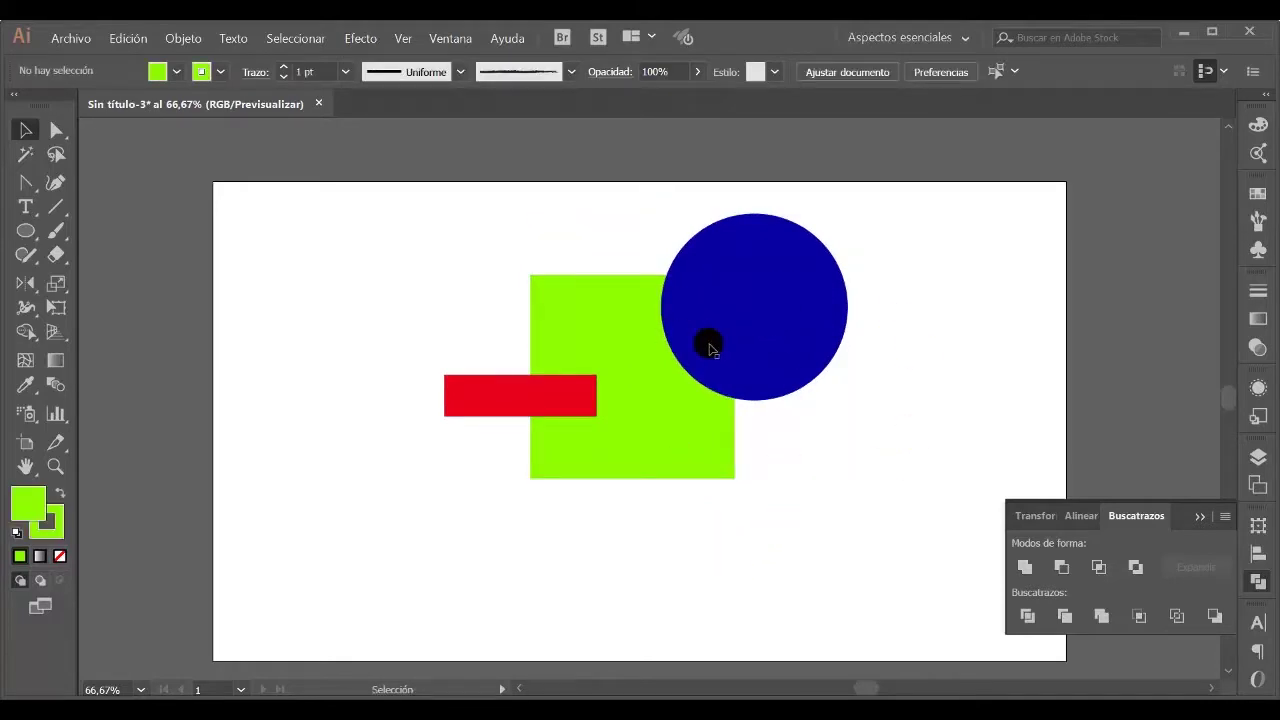
{"action": "left_click", "coordinate": [708, 457]}
{"action": "left_click", "coordinate": [800, 363], "text": "shift"}
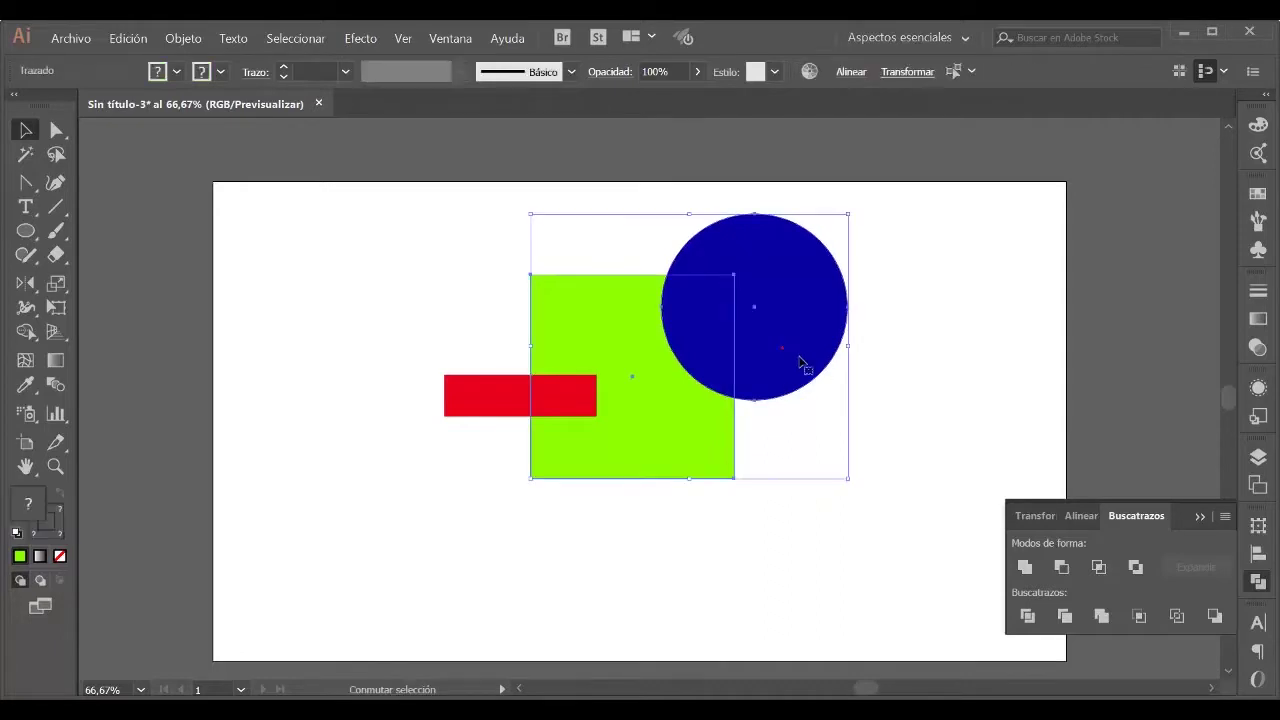
{"action": "left_click", "coordinate": [1036, 572]}
{"action": "left_click", "coordinate": [826, 590]}
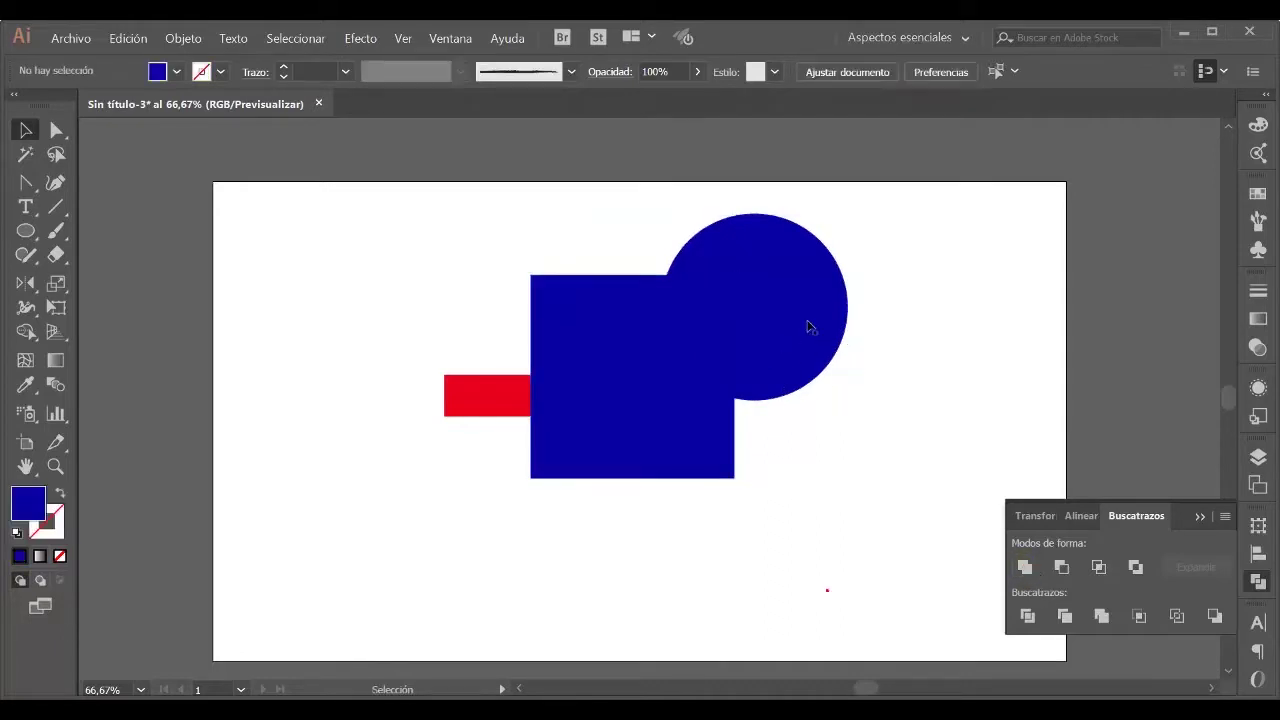
Select the united blue shape and undo back to the separate green square and blue circle
{"action": "left_click", "coordinate": [655, 373]}
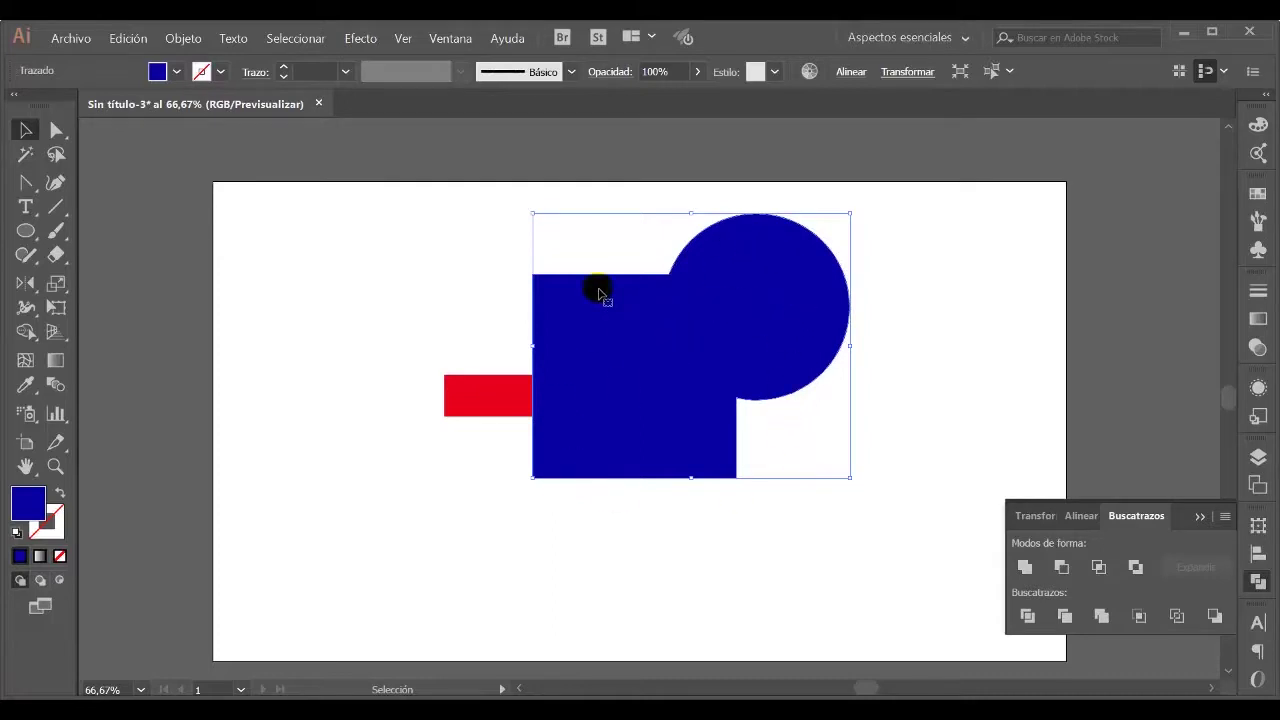
{"action": "key", "text": "a"}
{"action": "key", "text": "v"}
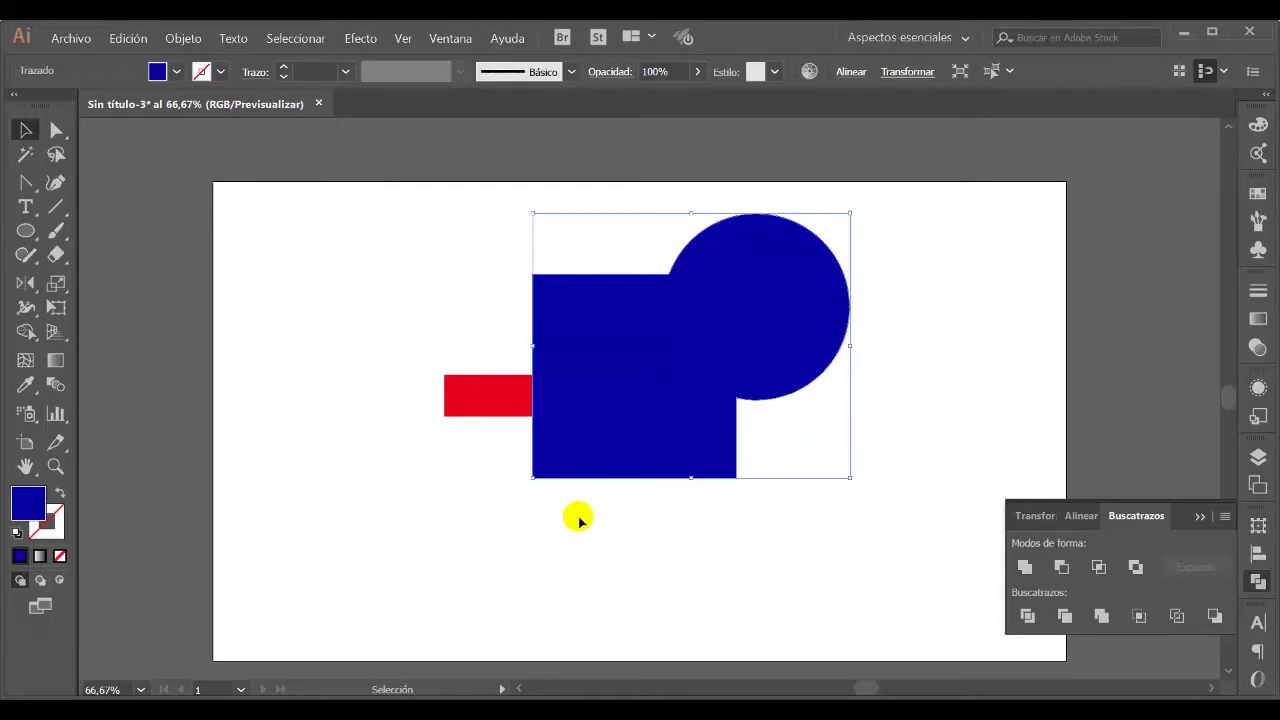
{"action": "key", "text": "a"}
{"action": "key", "text": "ctrl+z"}
{"action": "key", "text": "v"}
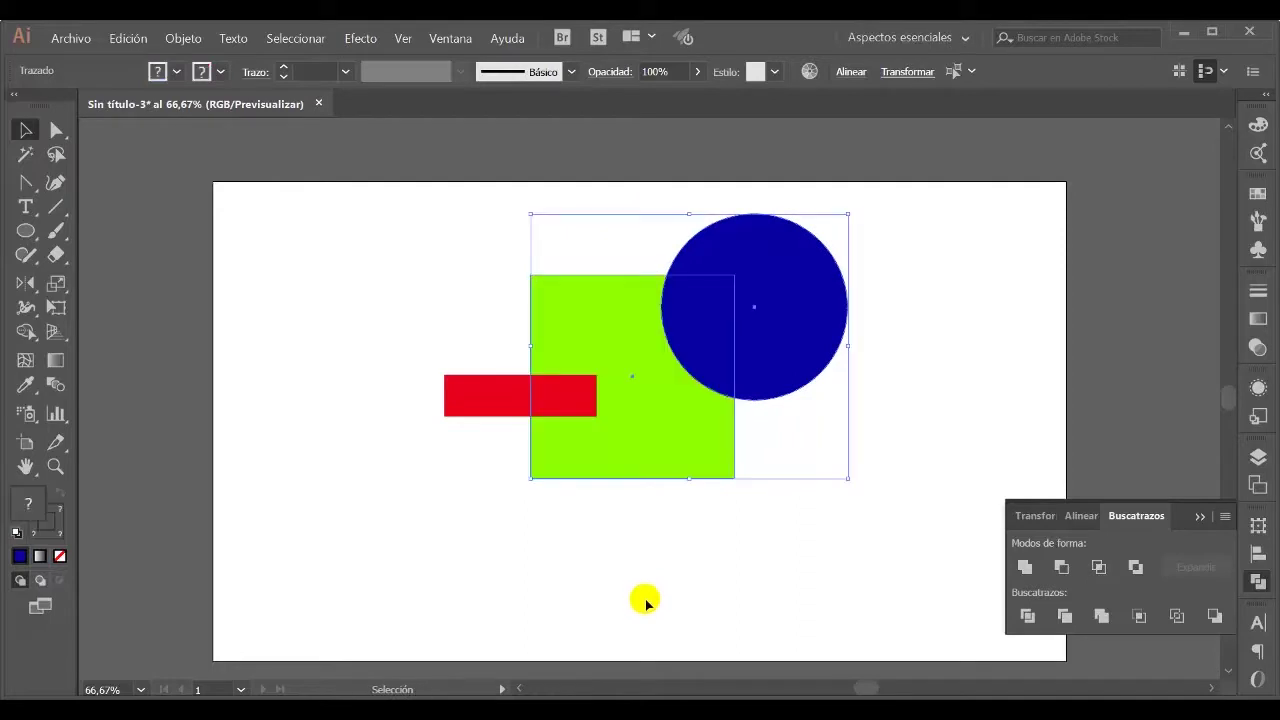
{"action": "left_click", "coordinate": [759, 540]}
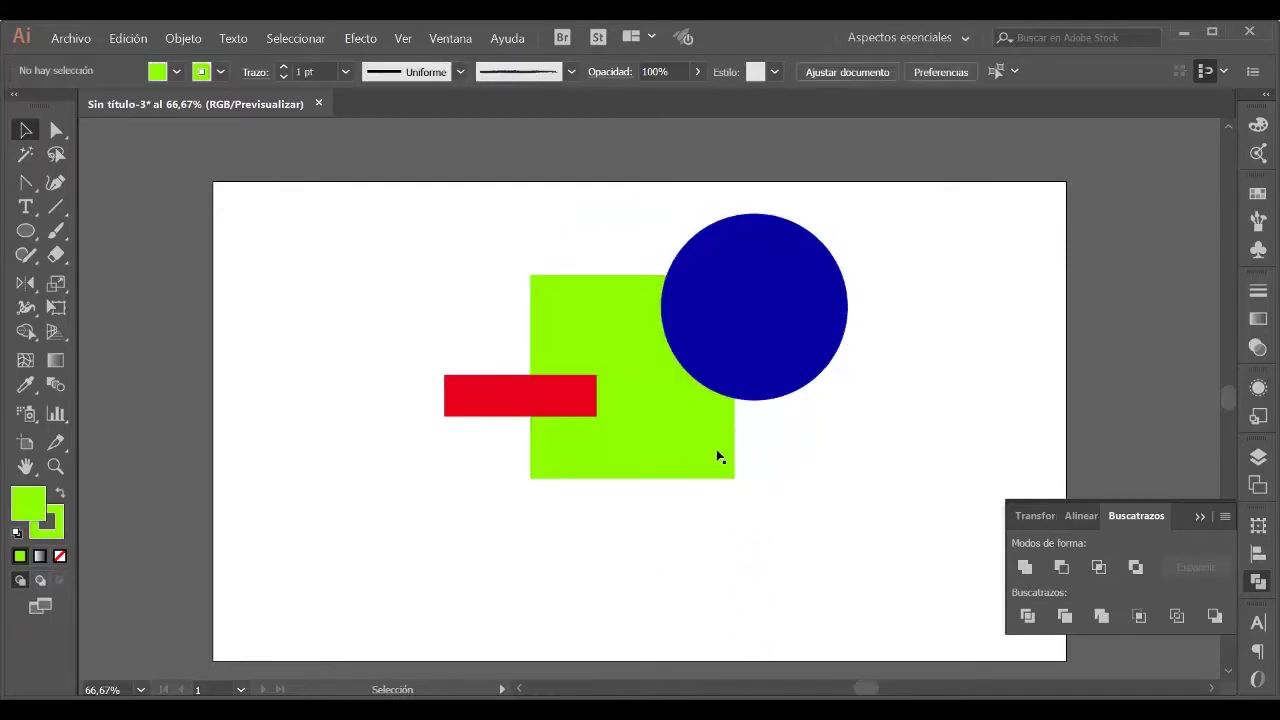
{"action": "left_click", "coordinate": [475, 397]}
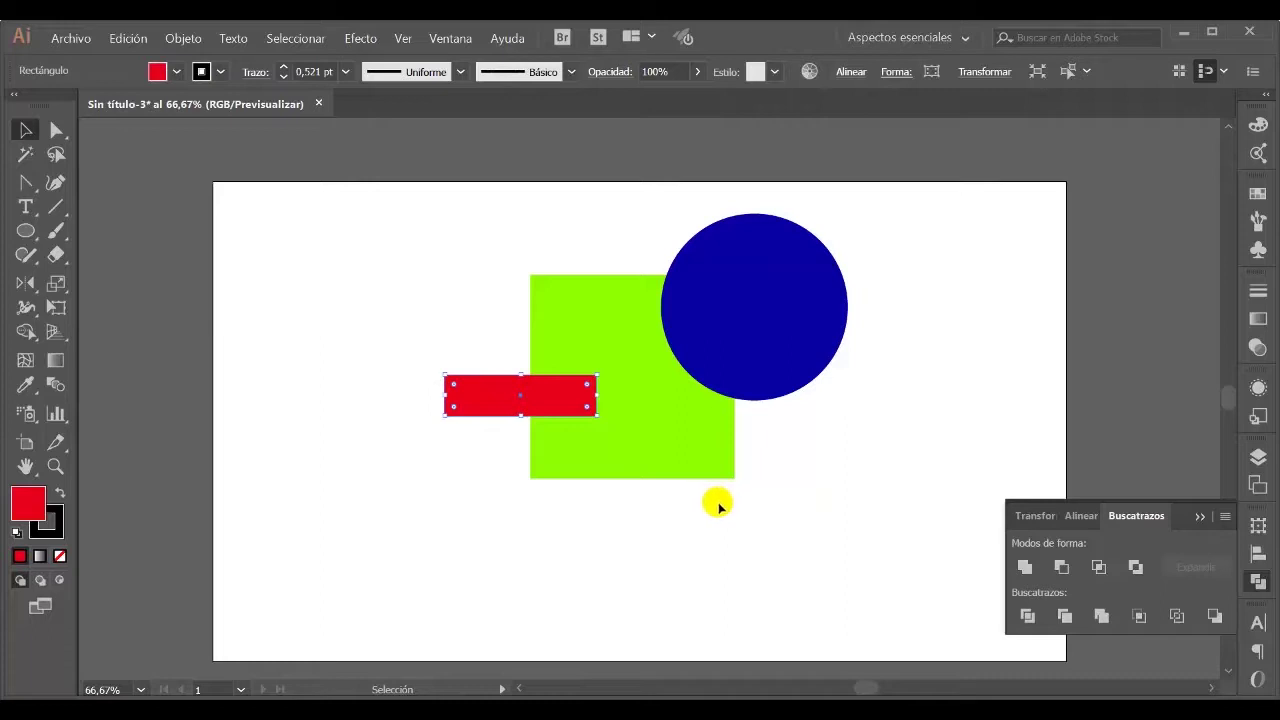
{"action": "left_click", "coordinate": [771, 537]}
{"action": "left_click_drag", "start_coordinate": [475, 289], "coordinate": [600, 480]}
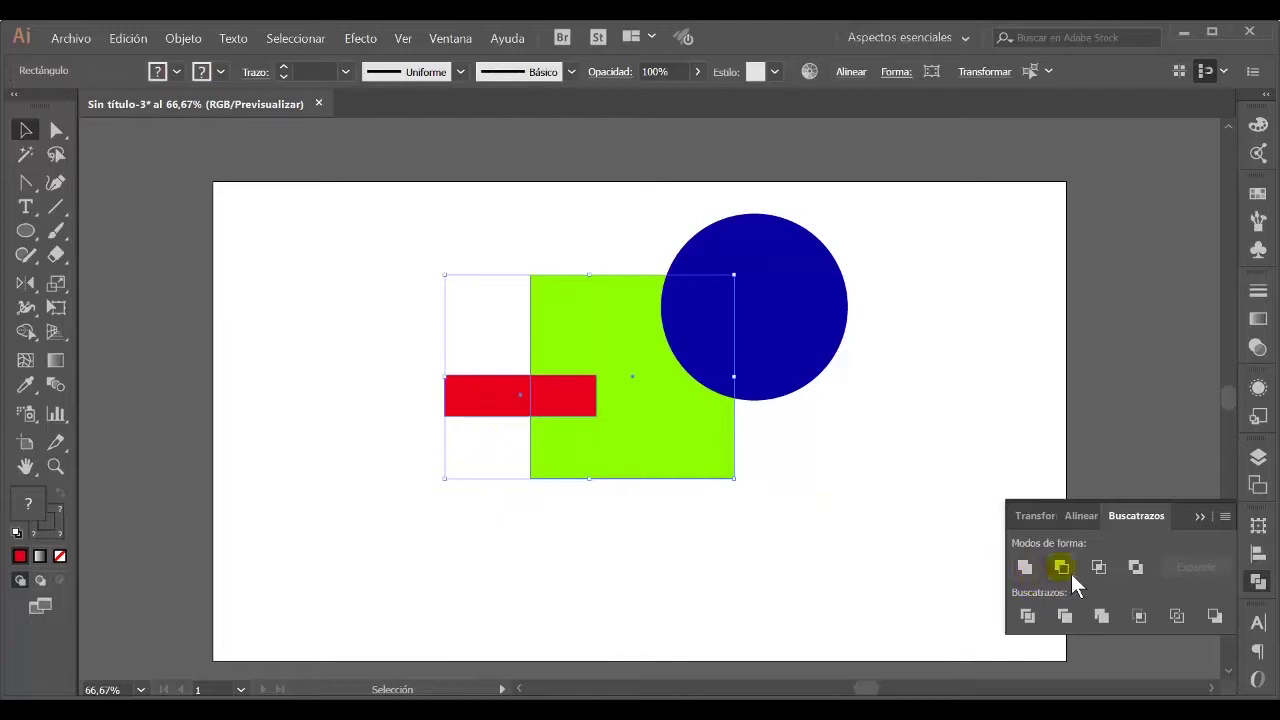
{"action": "left_click", "coordinate": [681, 570]}
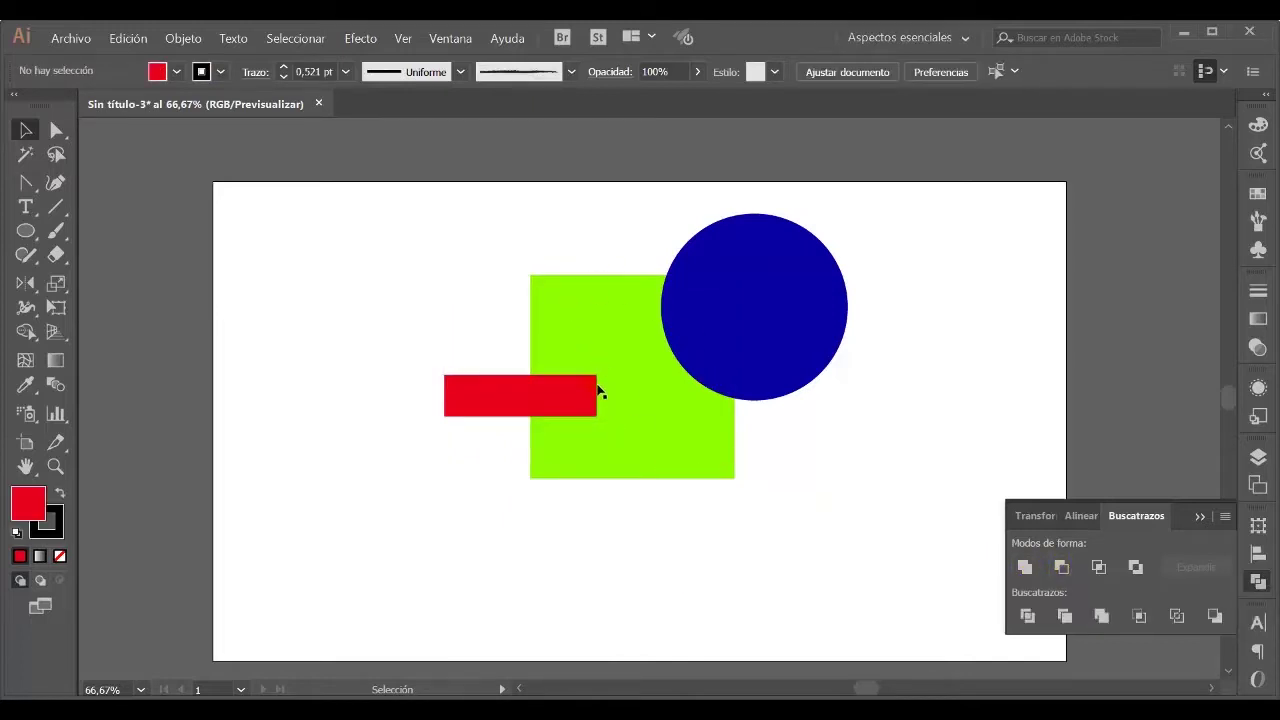
Subtract the red bar from the green square with the Minus Front shape mode, and undo the subtraction
{"action": "left_click", "coordinate": [557, 413]}
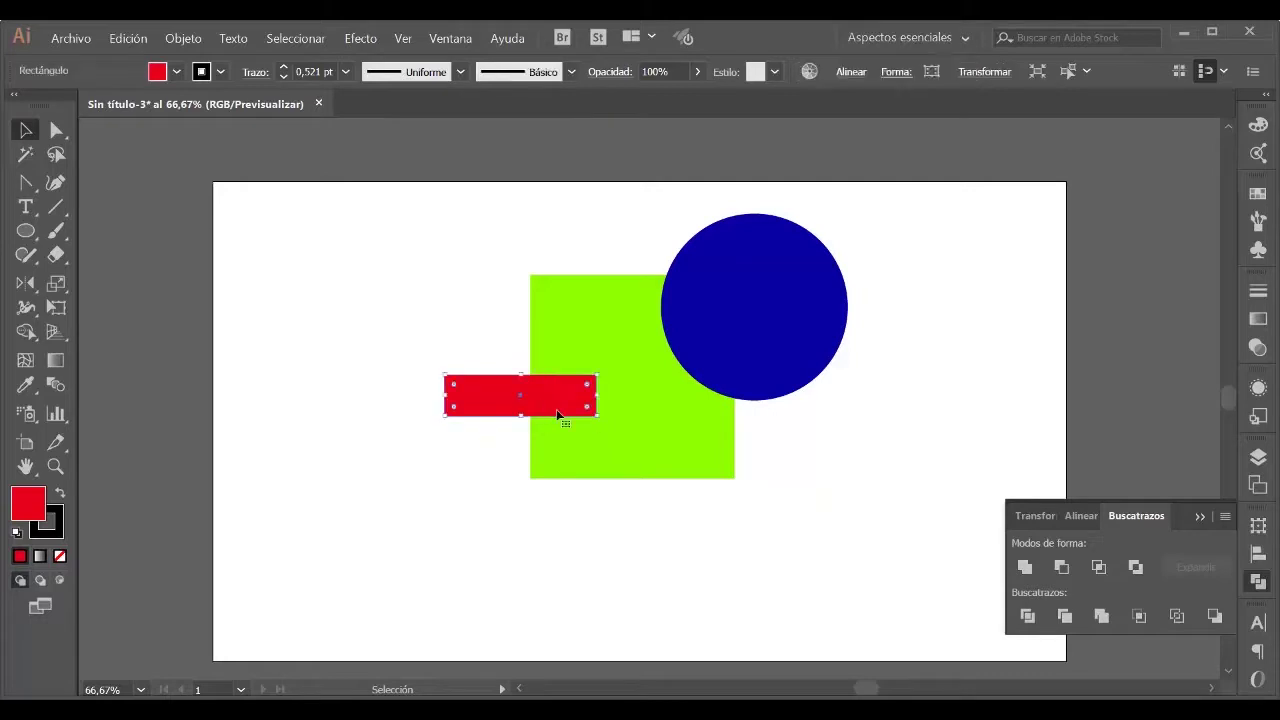
{"action": "left_click", "coordinate": [676, 453], "text": "shift"}
{"action": "left_click", "coordinate": [1061, 567]}
{"action": "left_click", "coordinate": [734, 530]}
{"action": "left_click", "coordinate": [619, 411]}
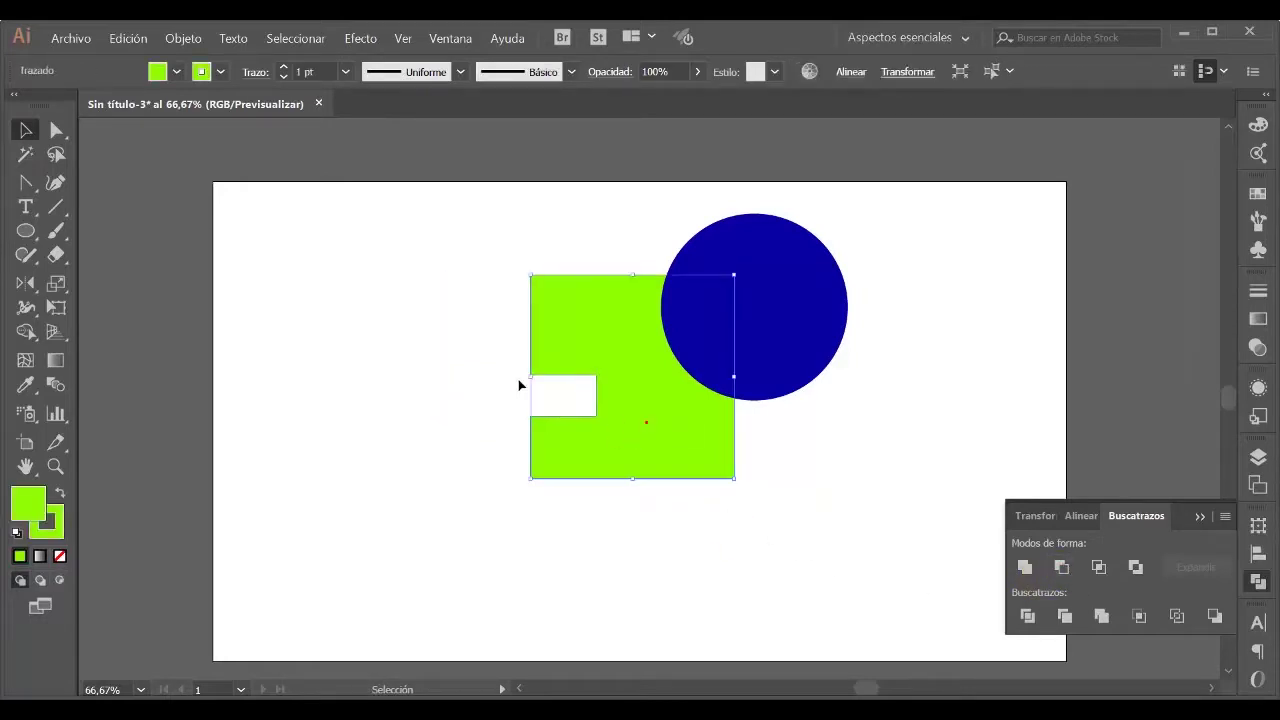
{"action": "left_click", "coordinate": [597, 517]}
{"action": "key", "text": "ctrl+z"}
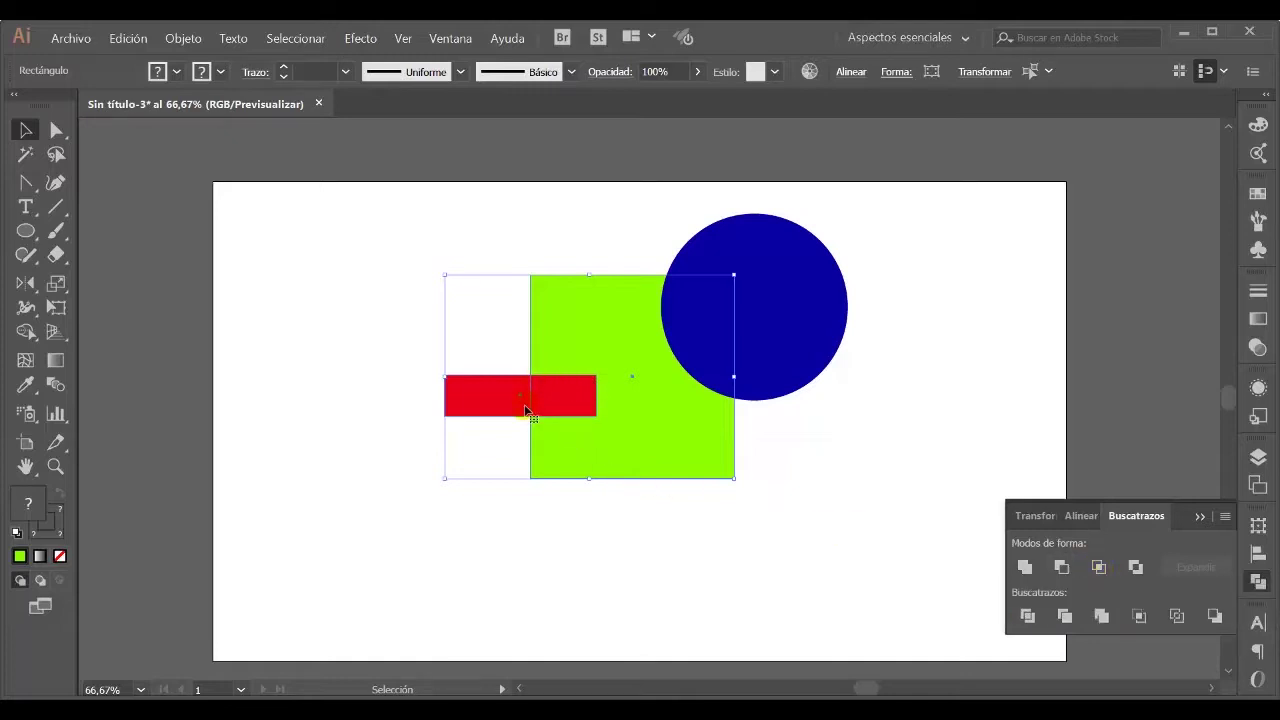
{"action": "left_click", "coordinate": [651, 536]}
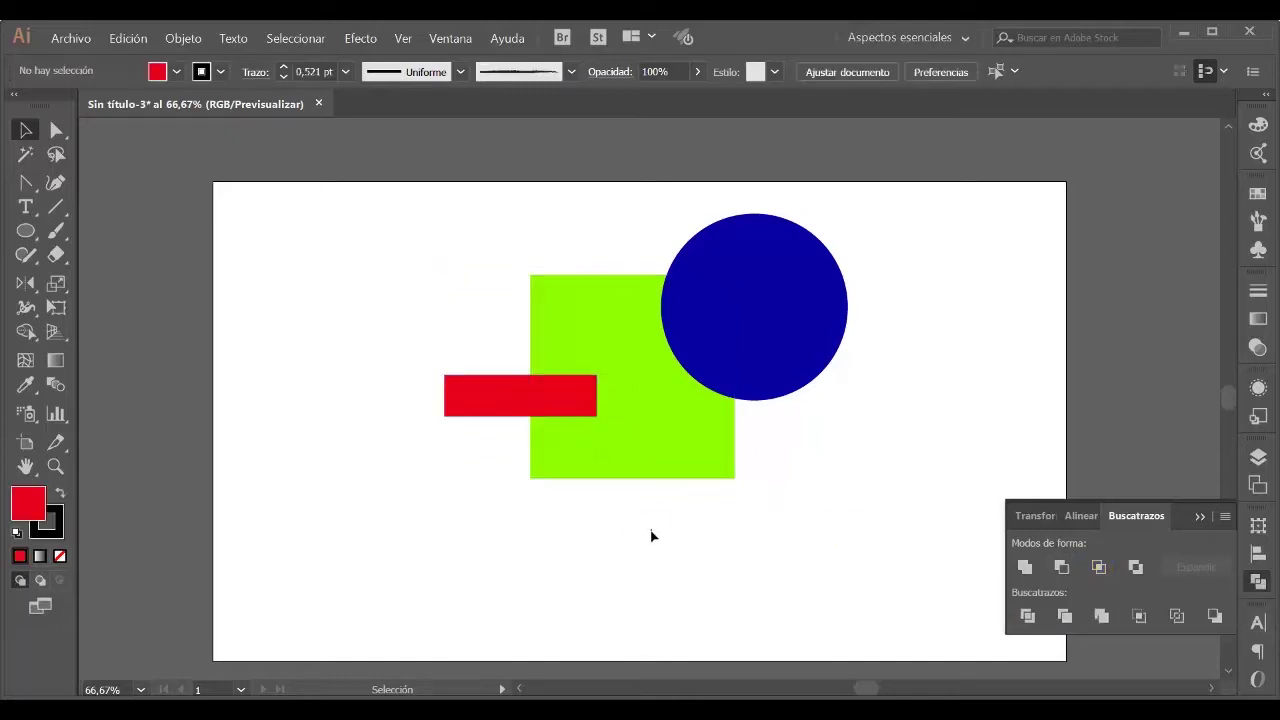
Intersect the red bar with the green square to keep only their overlap, and undo back to the original shapes
{"action": "left_click", "coordinate": [510, 397]}
{"action": "left_click", "coordinate": [642, 443], "text": "shift"}
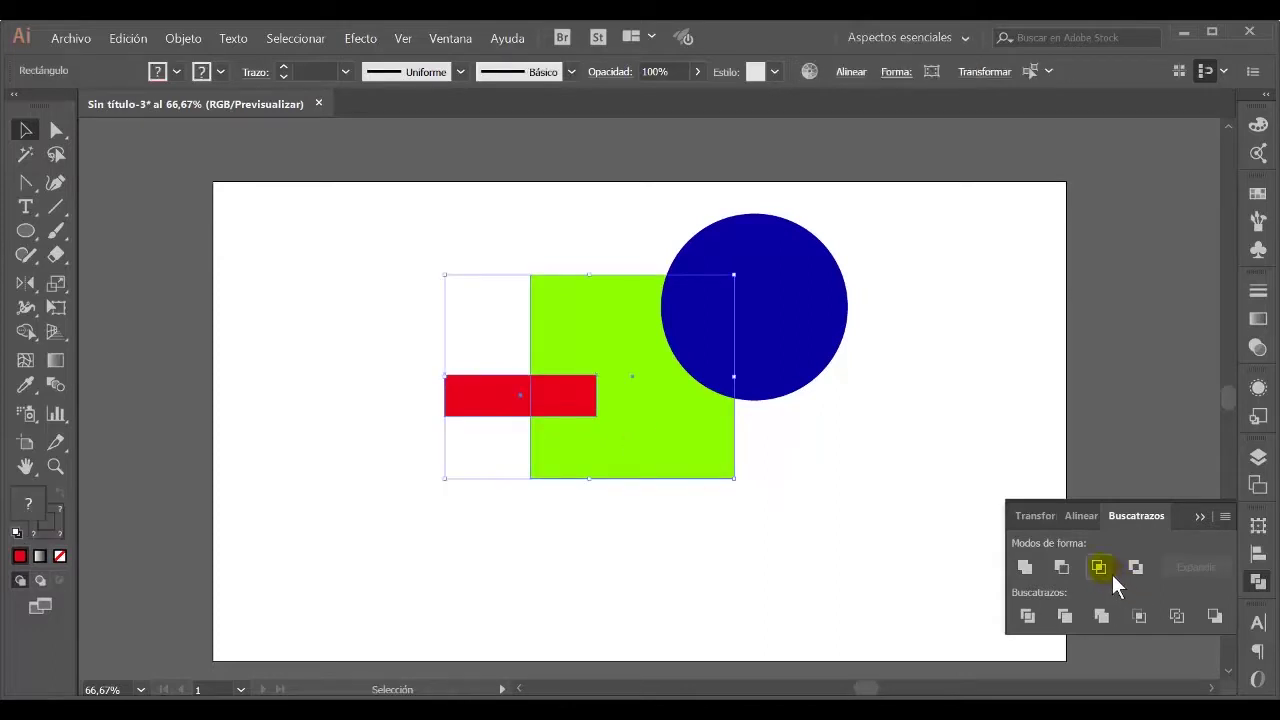
{"action": "left_click", "coordinate": [1100, 568]}
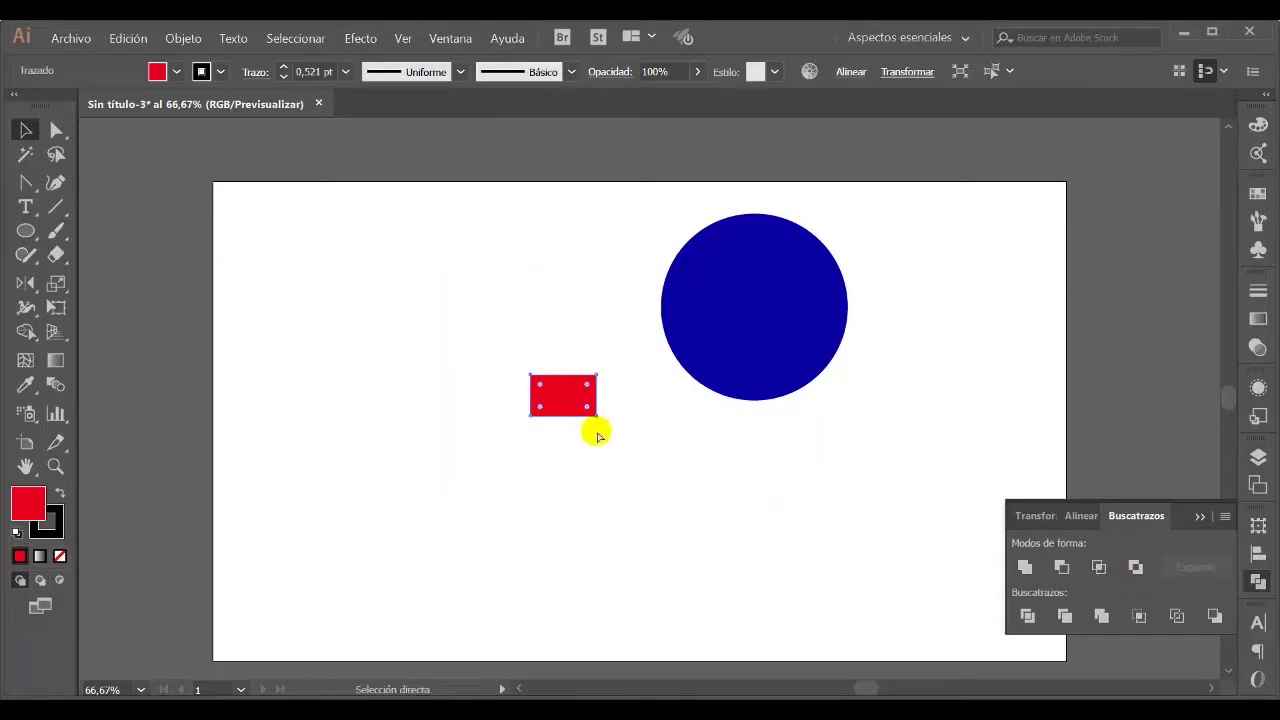
{"action": "key", "text": "Delete"}
{"action": "key", "text": "ctrl+z"}
{"action": "key", "text": "ctrl+z"}
{"action": "left_click", "coordinate": [650, 505]}
Intersect the green square with the blue circle, and undo to restore both full shapes
{"action": "left_click", "coordinate": [712, 416]}
{"action": "left_click", "coordinate": [779, 310], "text": "shift"}
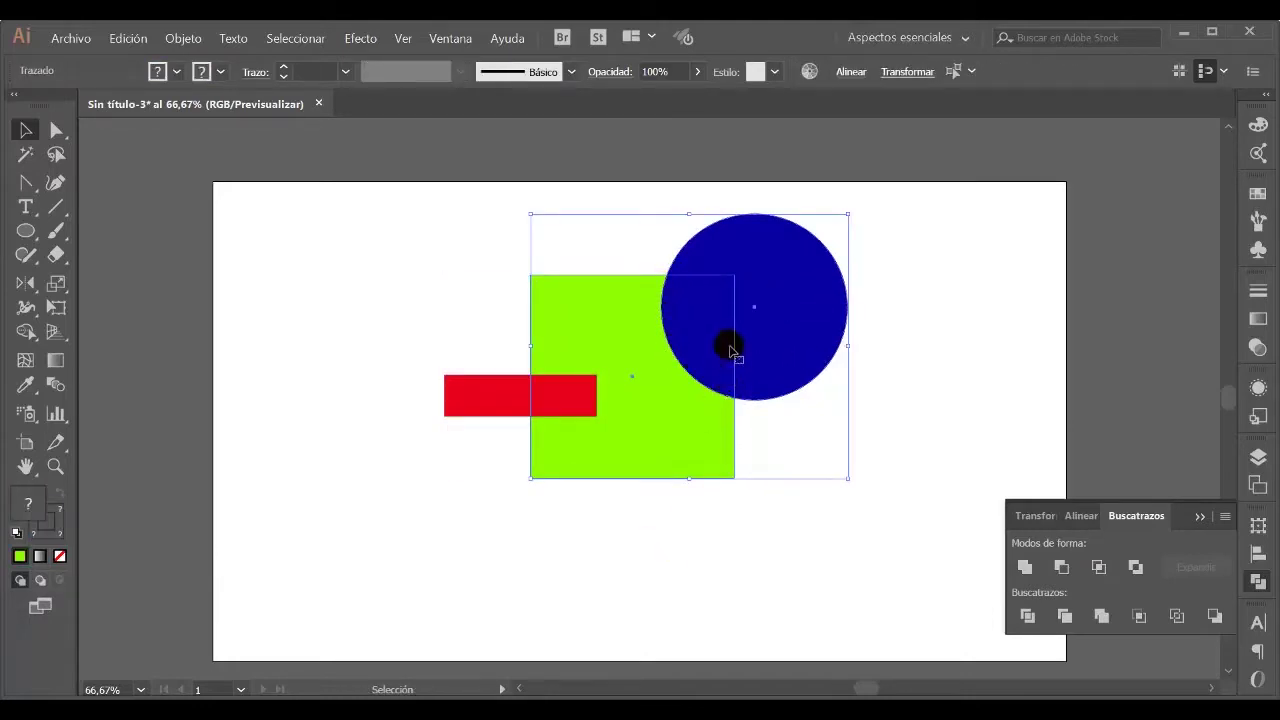
{"action": "left_click", "coordinate": [1101, 569]}
{"action": "left_click", "coordinate": [781, 565]}
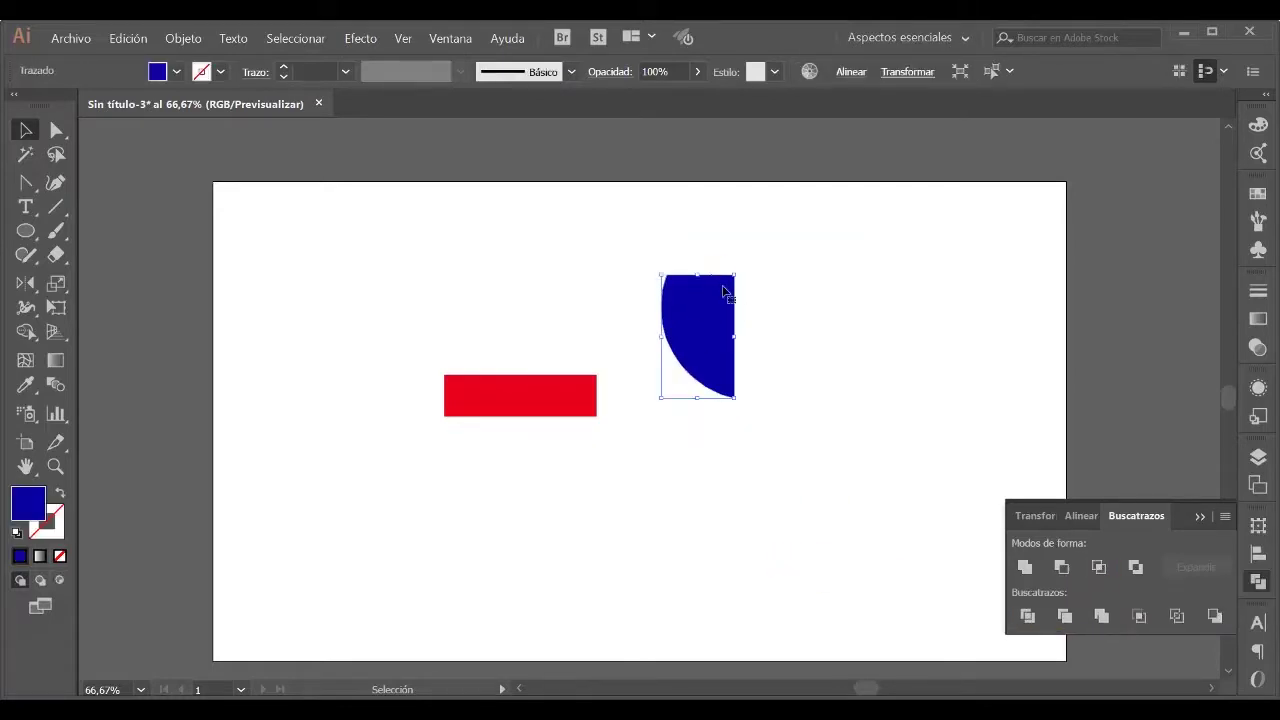
{"action": "key", "text": "ctrl+z"}
{"action": "key", "text": "ctrl+z"}
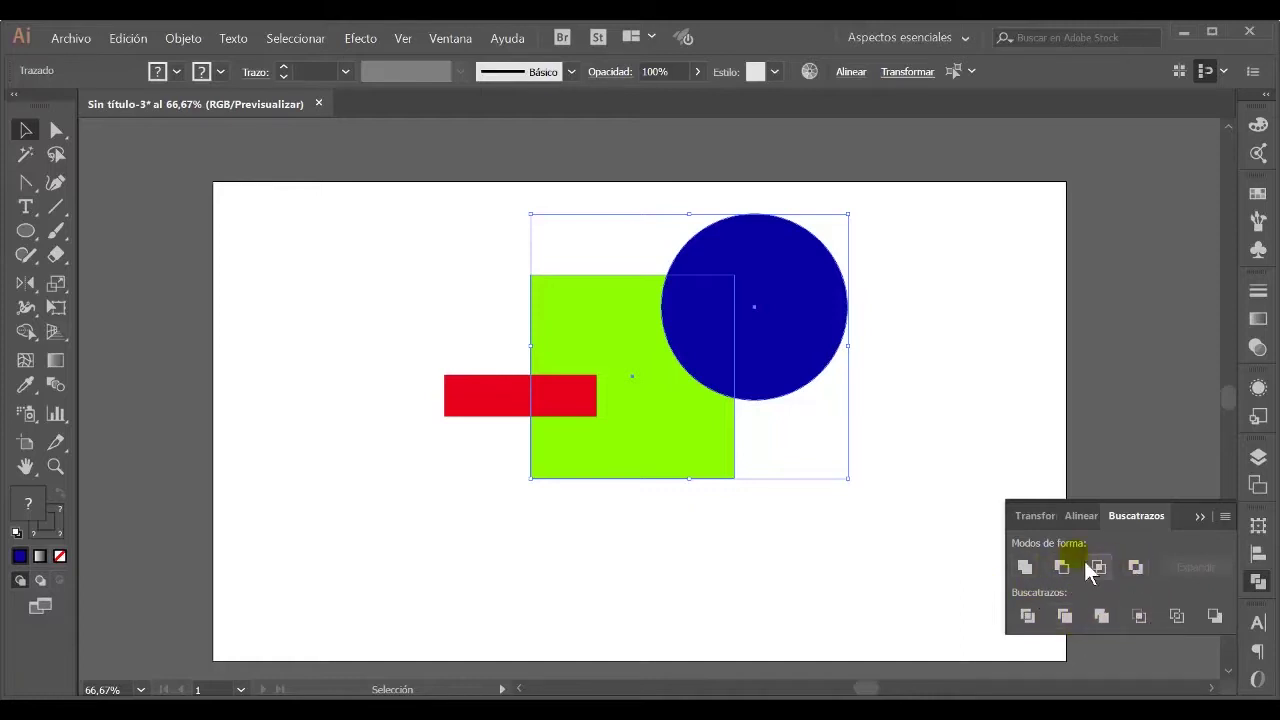
{"action": "left_click", "coordinate": [762, 604]}
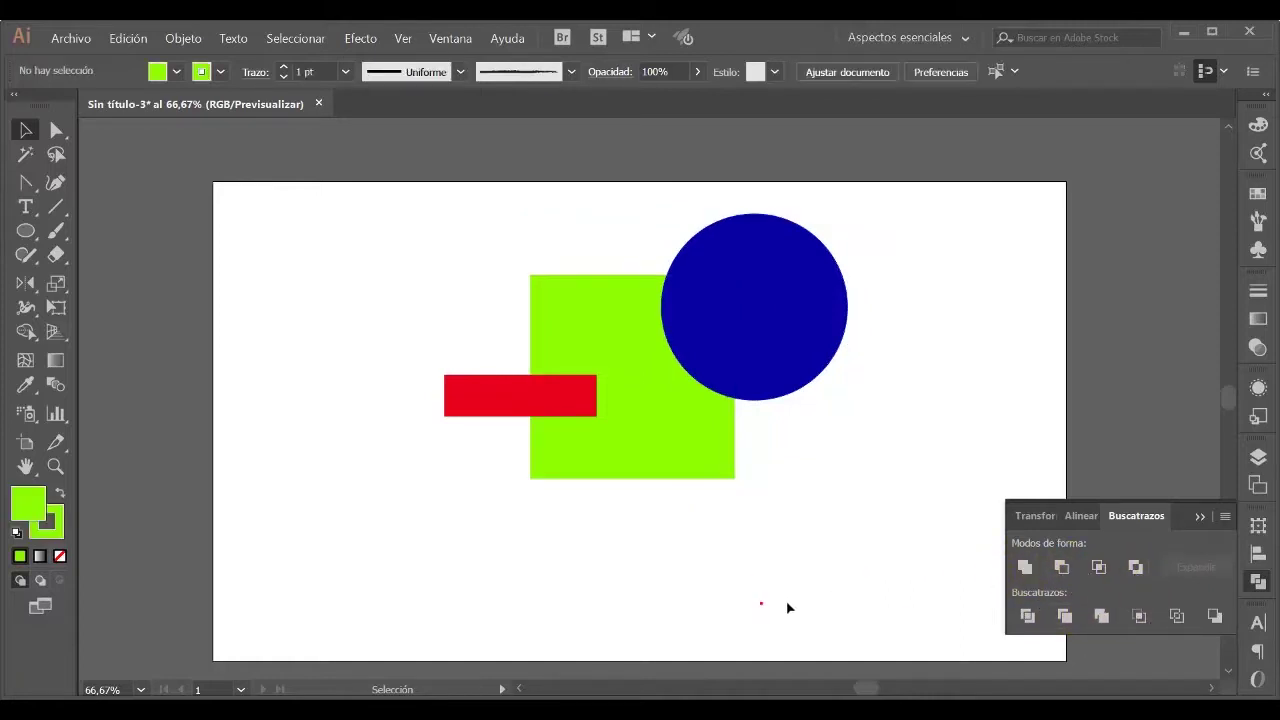
Delete the red bar, green square and blue circle together, and activate the Type tool
{"action": "left_click_drag", "start_coordinate": [349, 202], "coordinate": [858, 512]}
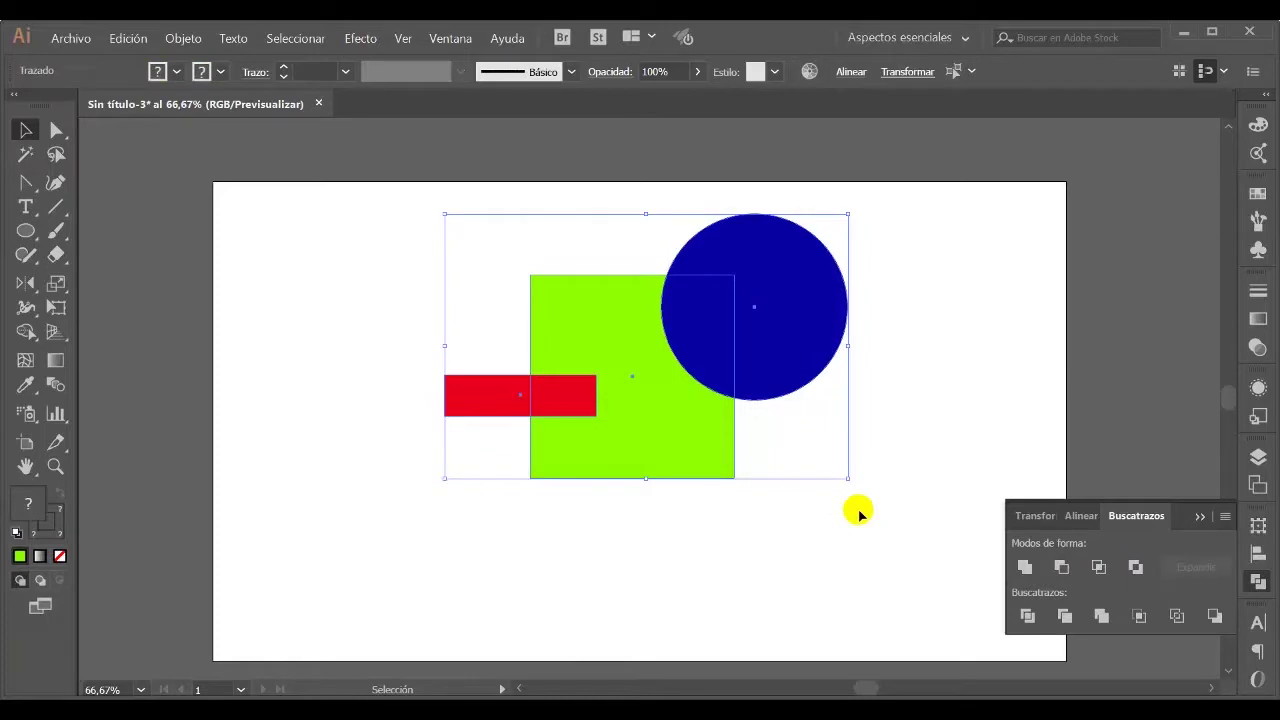
{"action": "key", "text": "Delete"}
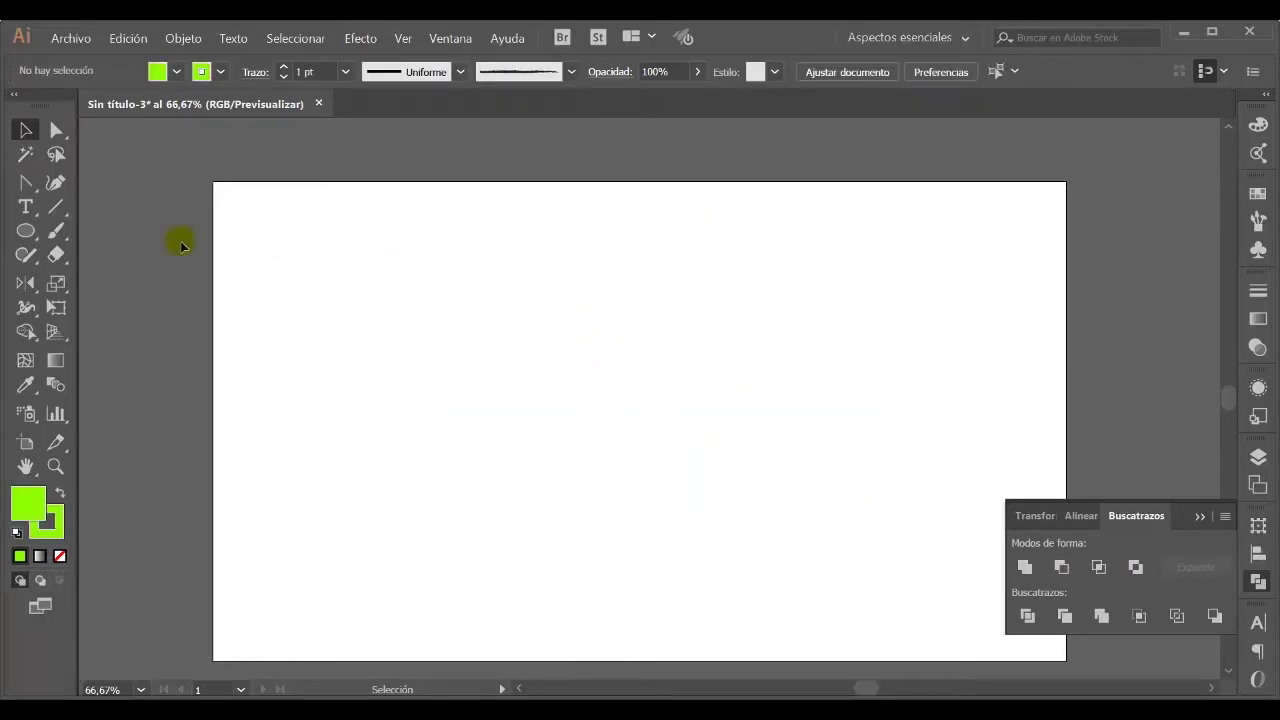
{"action": "left_click", "coordinate": [26, 209]}
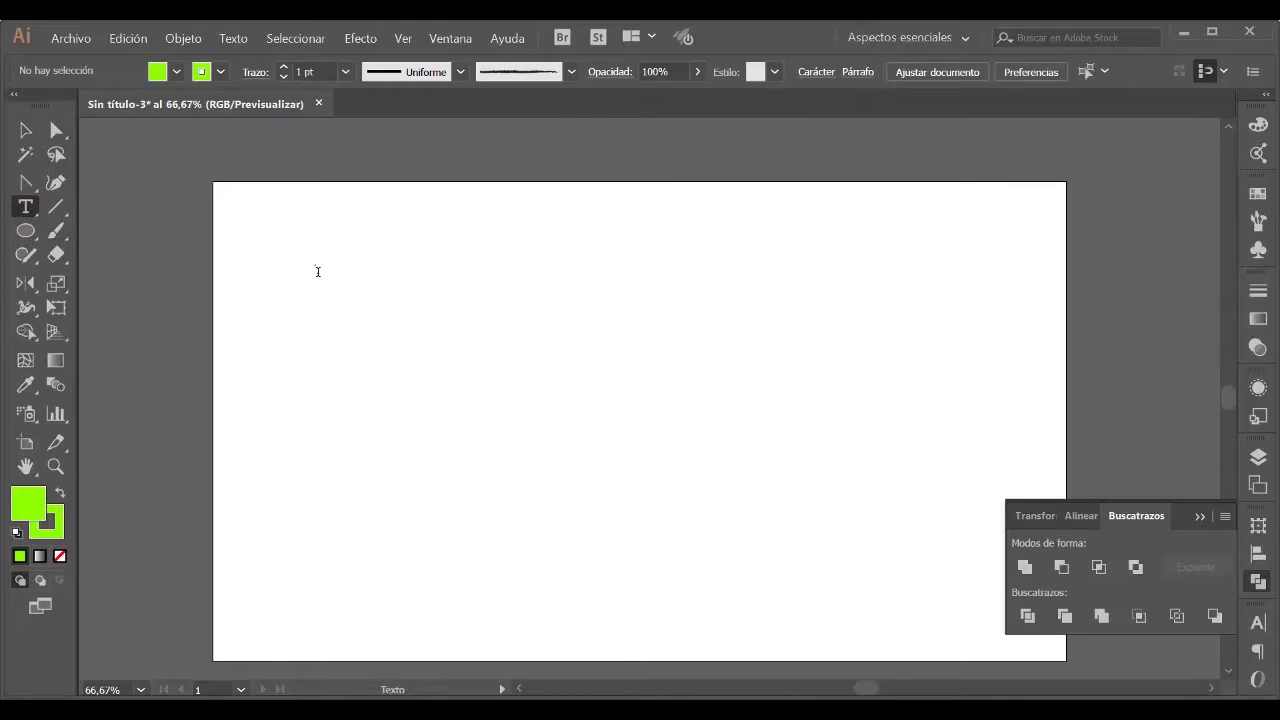
{"action": "left_click", "coordinate": [318, 271]}
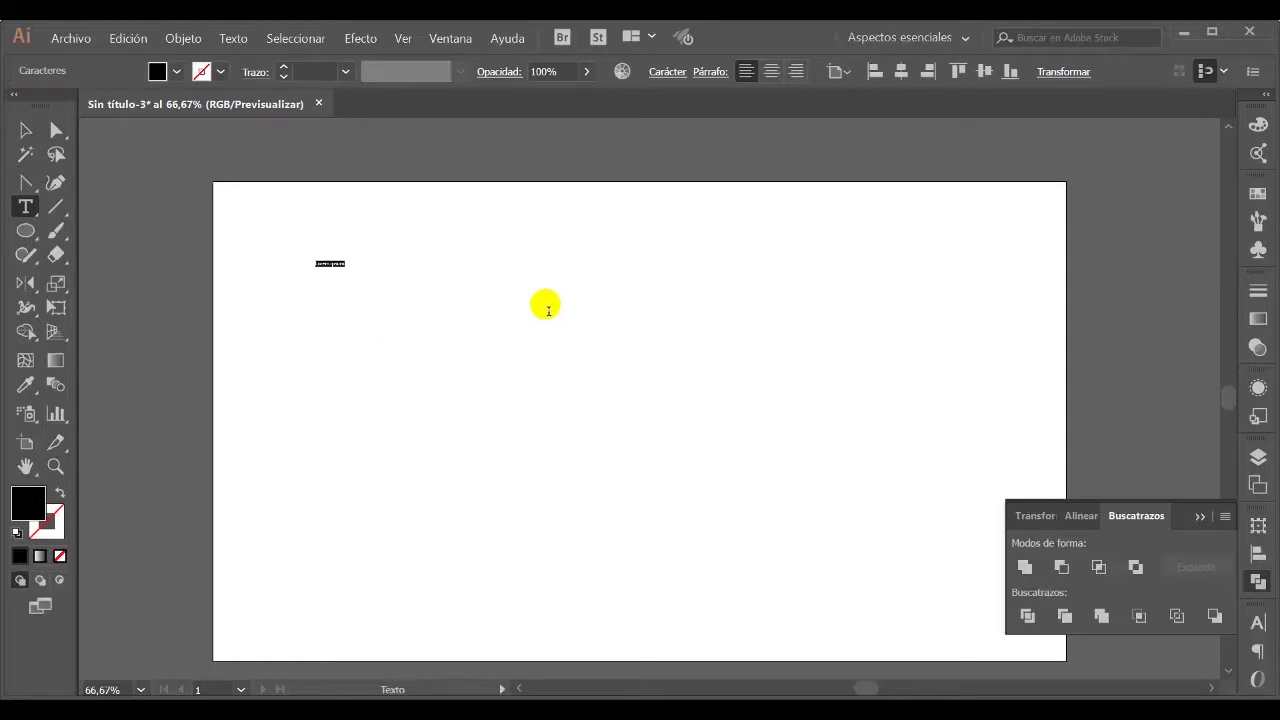
{"action": "left_click", "coordinate": [27, 133]}
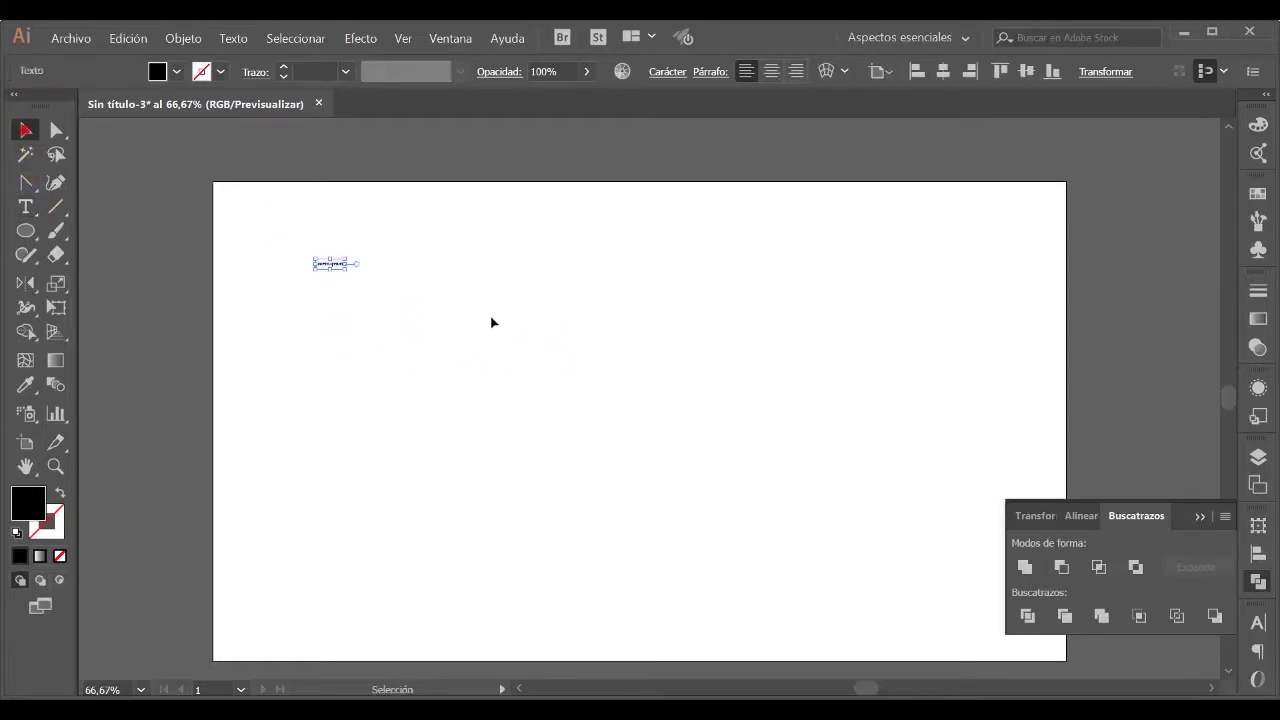
{"action": "key", "text": "Delete"}
Place a line of point text near the artboard's upper-left corner and fill it with a long run of random letters
{"action": "left_click", "coordinate": [26, 207]}
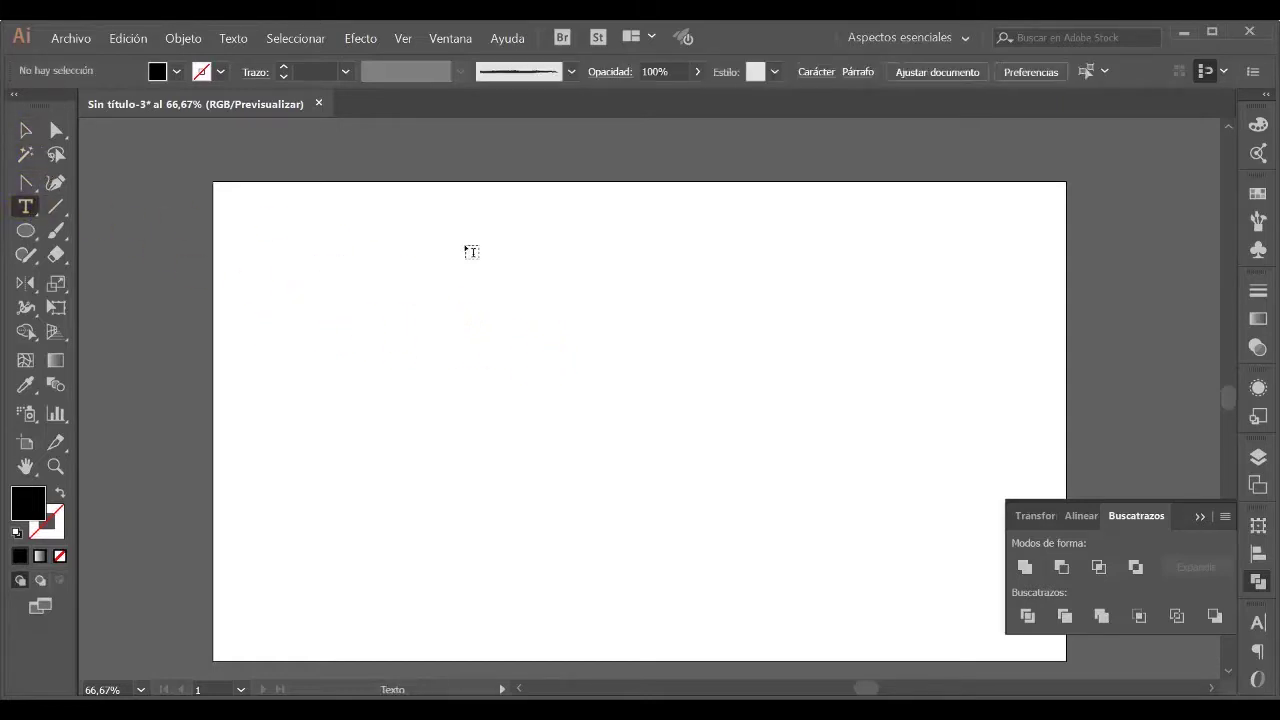
{"action": "left_click", "coordinate": [339, 237]}
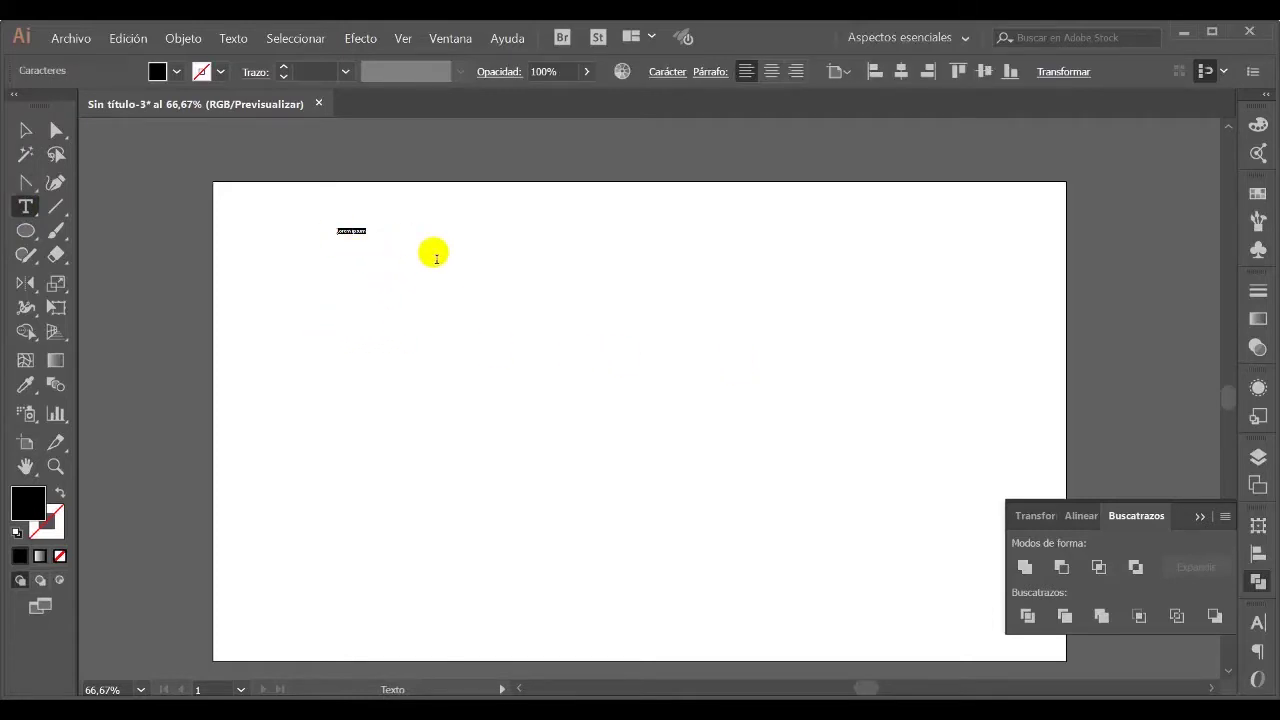
{"action": "type", "text": "Untitled"}
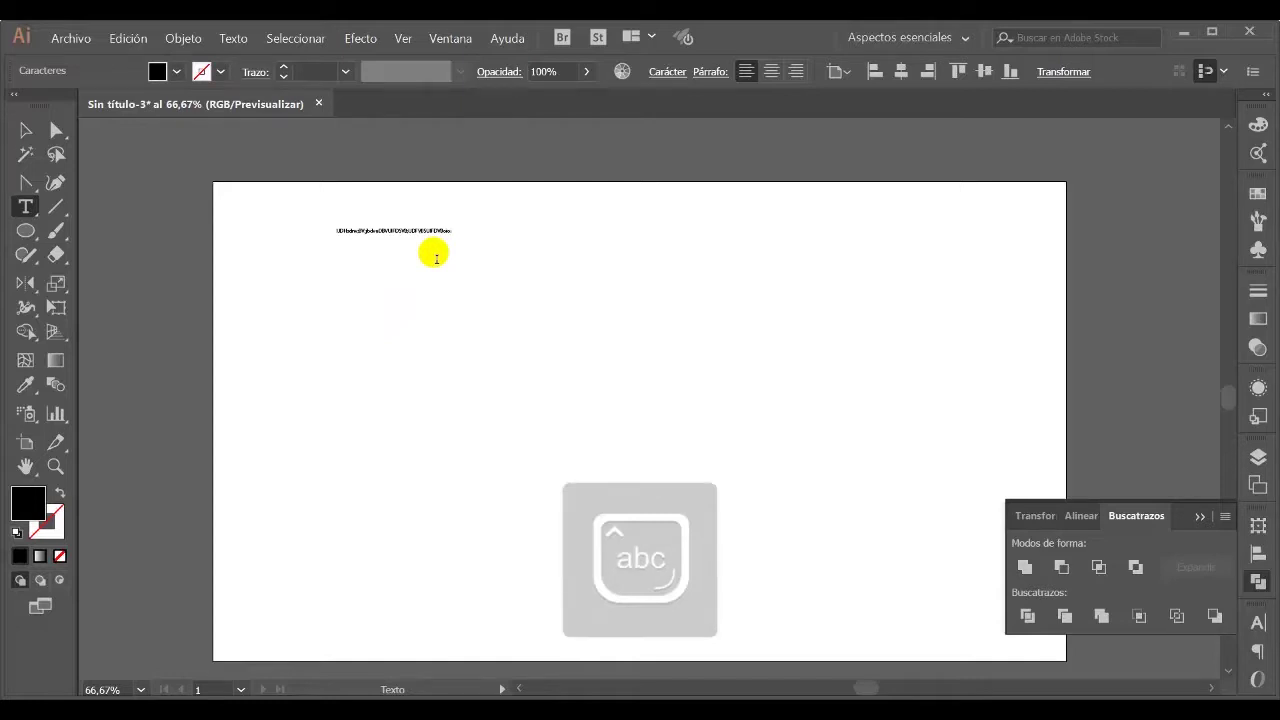
{"action": "type", "text": "lvohfv olowhdfuvhochvbucr vhi"}
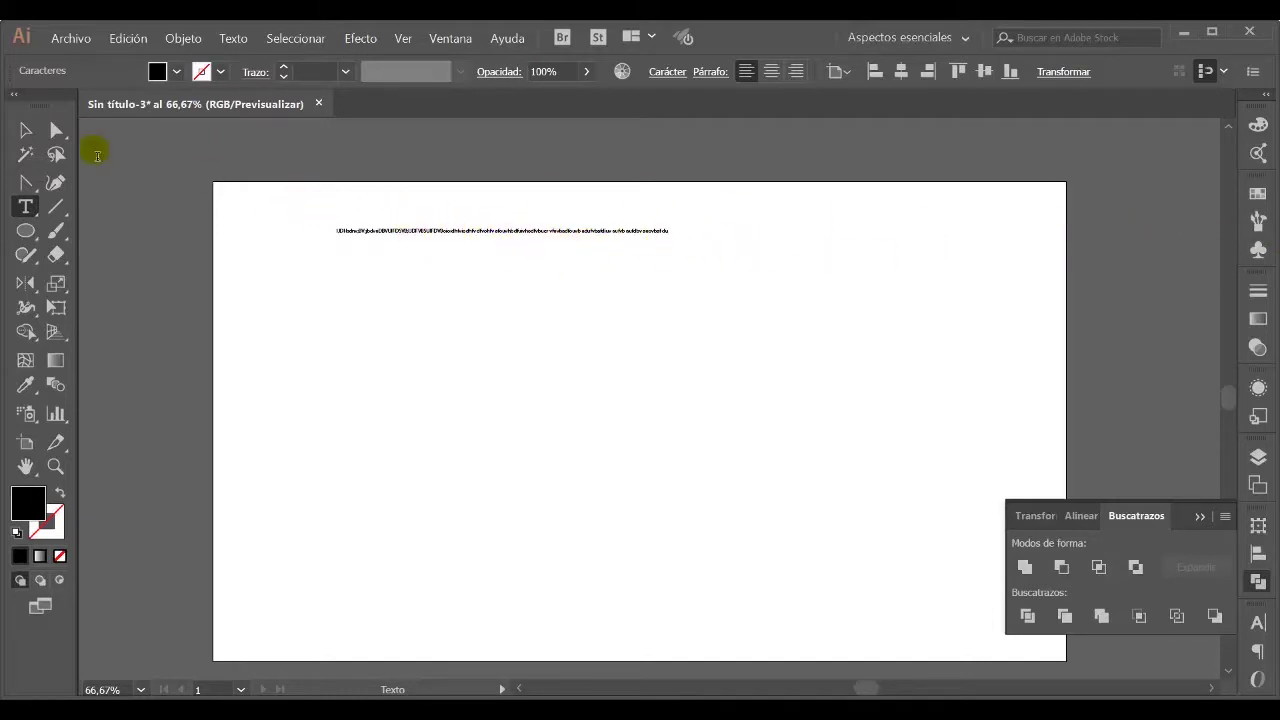
Stretch the random-letter text line freely, flatten it again, and move it near the artboard's upper edge
{"action": "left_click", "coordinate": [25, 130]}
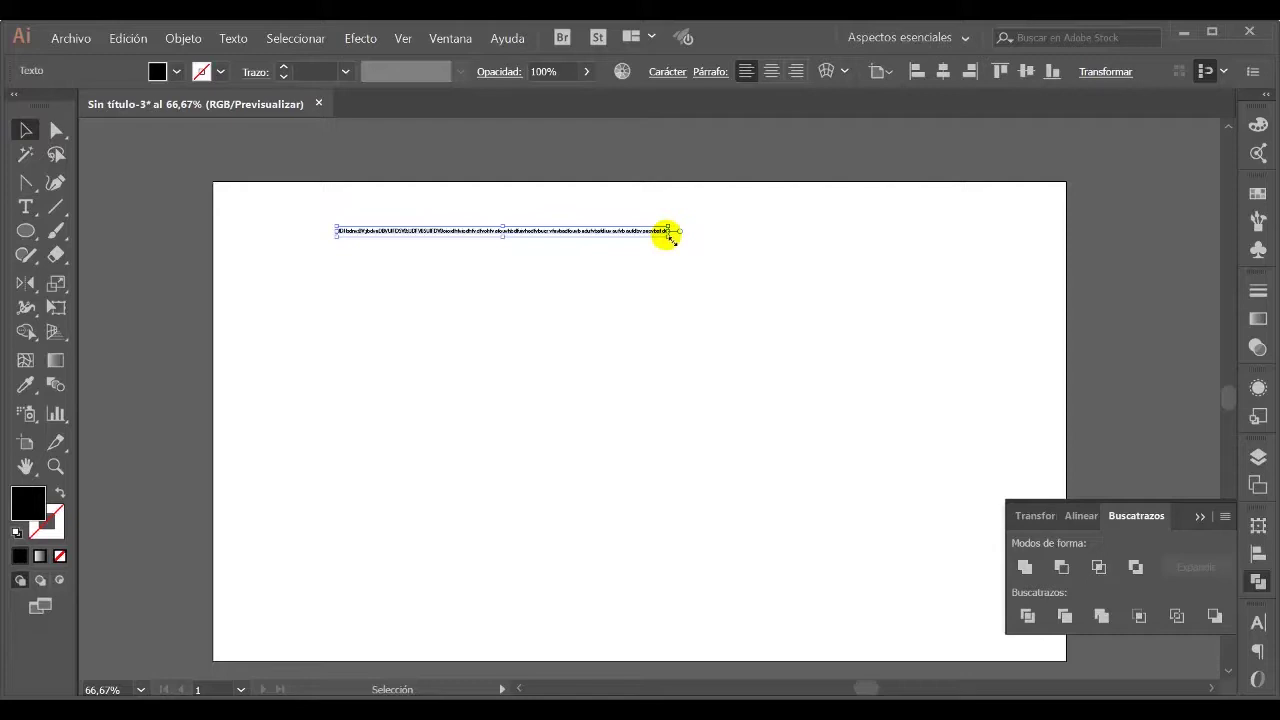
{"action": "left_click_drag", "start_coordinate": [670, 237], "coordinate": [850, 457]}
{"action": "left_click", "coordinate": [957, 412]}
{"action": "left_click_drag", "start_coordinate": [750, 390], "coordinate": [686, 318]}
{"action": "left_click_drag", "start_coordinate": [786, 386], "coordinate": [816, 231]}
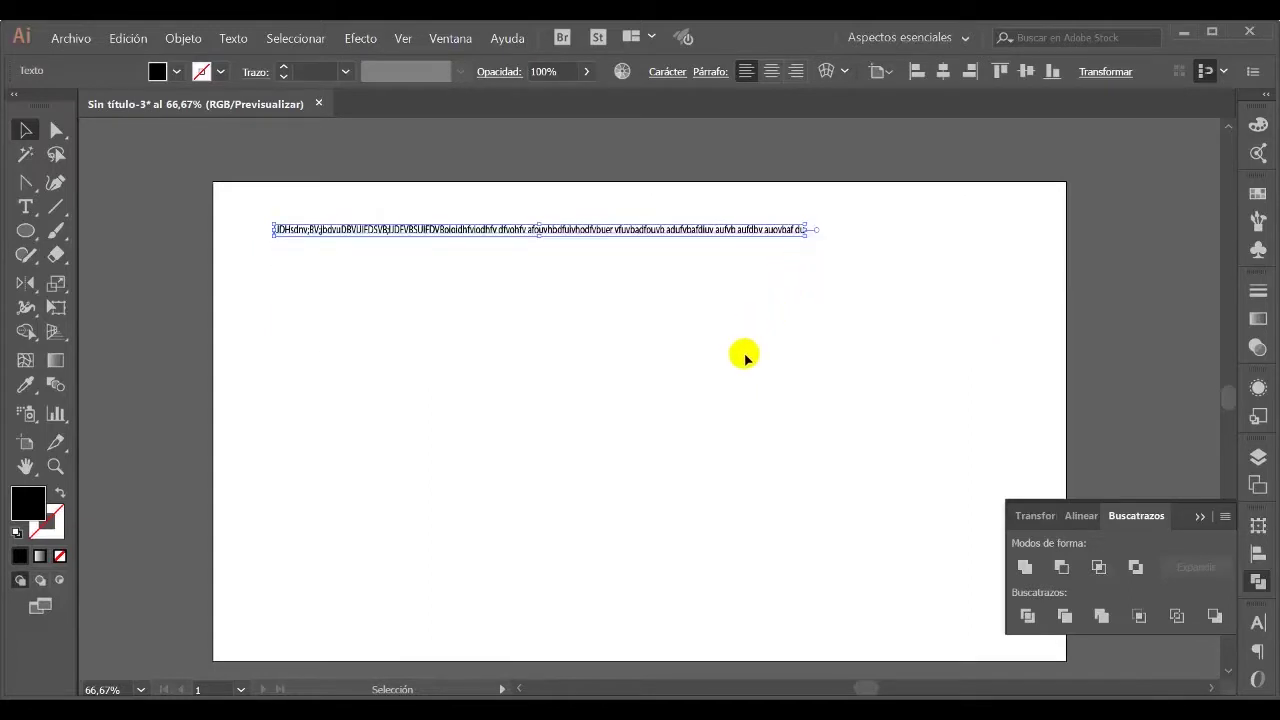
Undo the scaling, moving and letter entry back to the small "Lorem ipsum" placeholder line
{"action": "key", "text": "ctrl+z"}
{"action": "key", "text": "ctrl+z"}
{"action": "key", "text": "ctrl+z"}
{"action": "key", "text": "ctrl+z"}
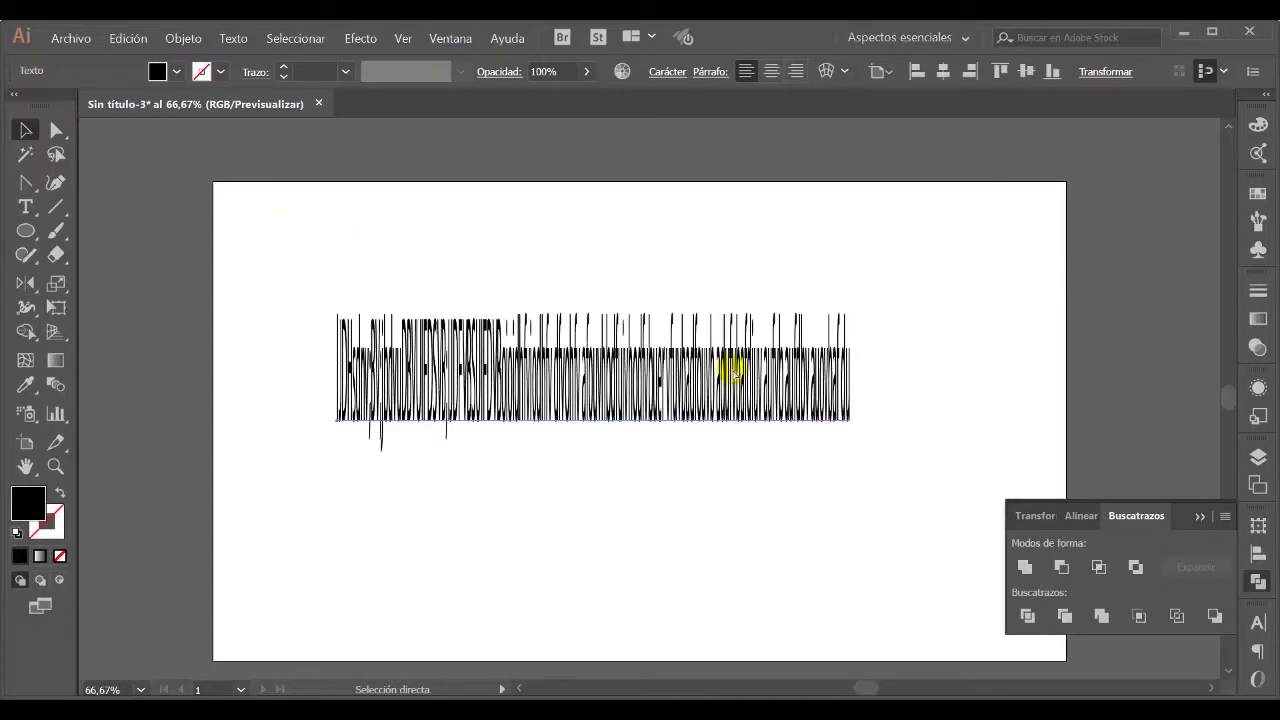
{"action": "key", "text": "ctrl+z"}
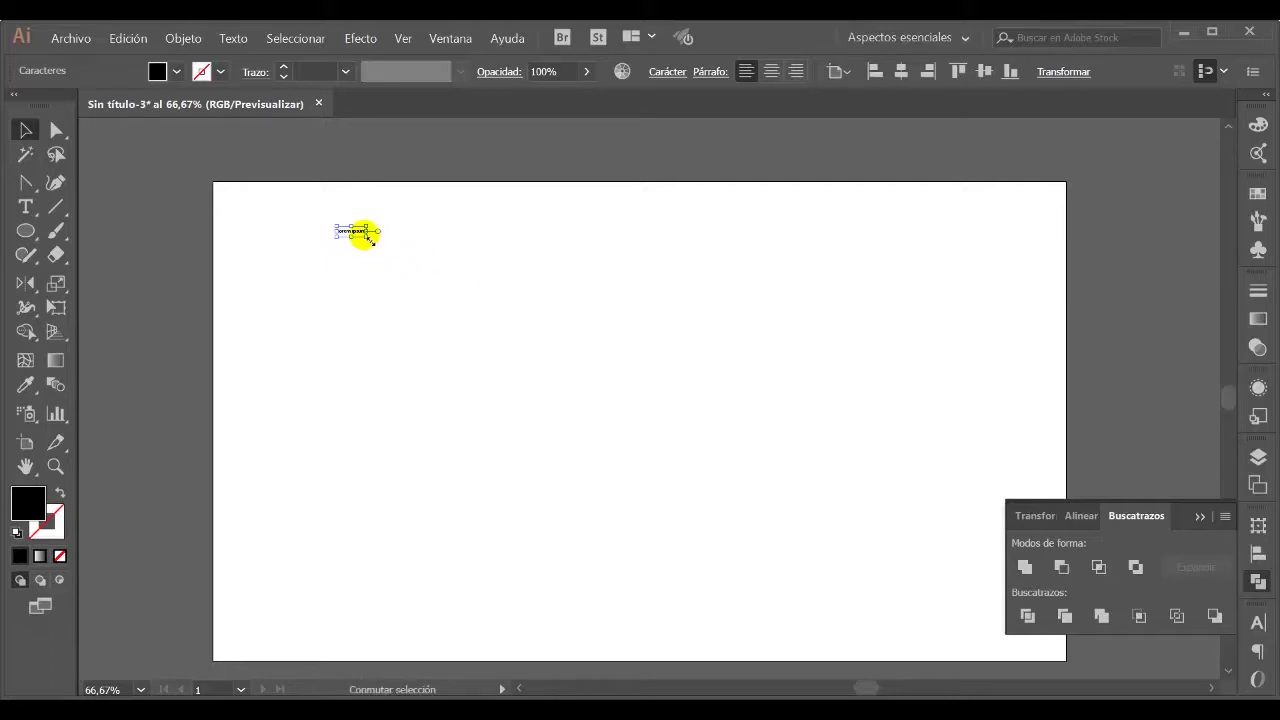
Enlarge the "Lorem ipsum" text across the artboard, and distort it by stretching and squashing its height and width
{"action": "left_click_drag", "start_coordinate": [366, 231], "coordinate": [898, 516]}
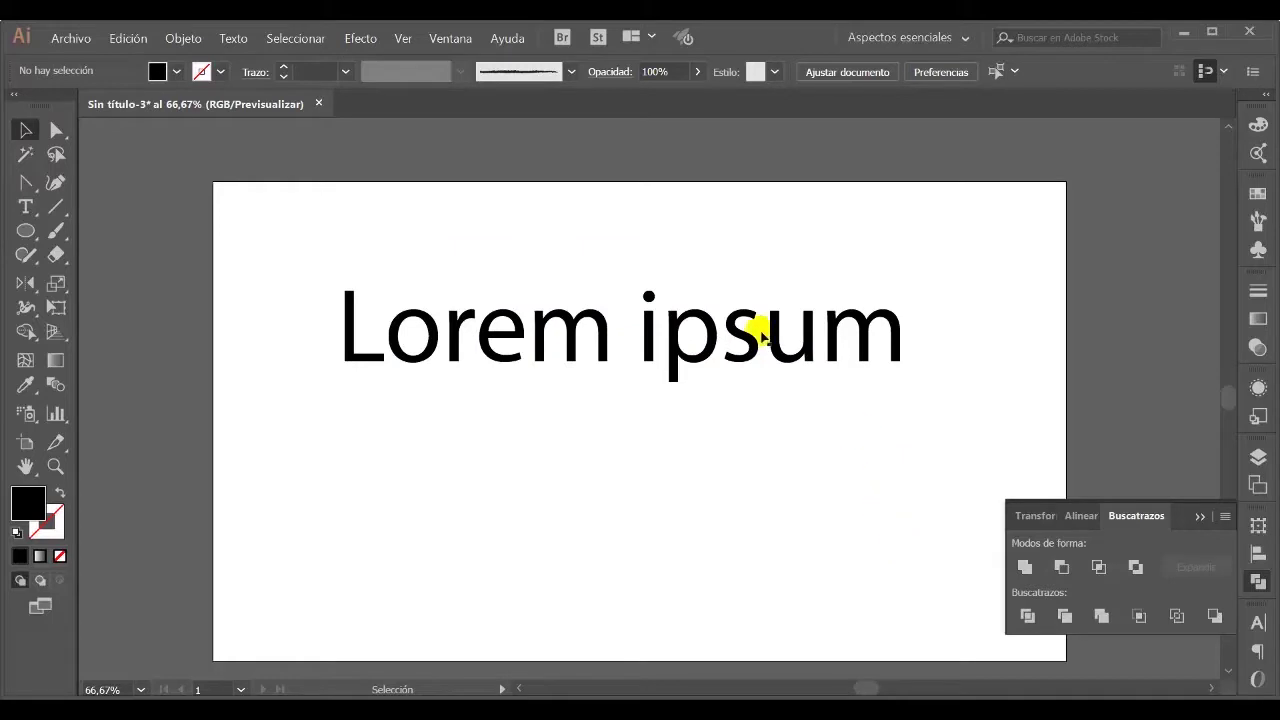
{"action": "left_click_drag", "start_coordinate": [622, 388], "coordinate": [643, 600]}
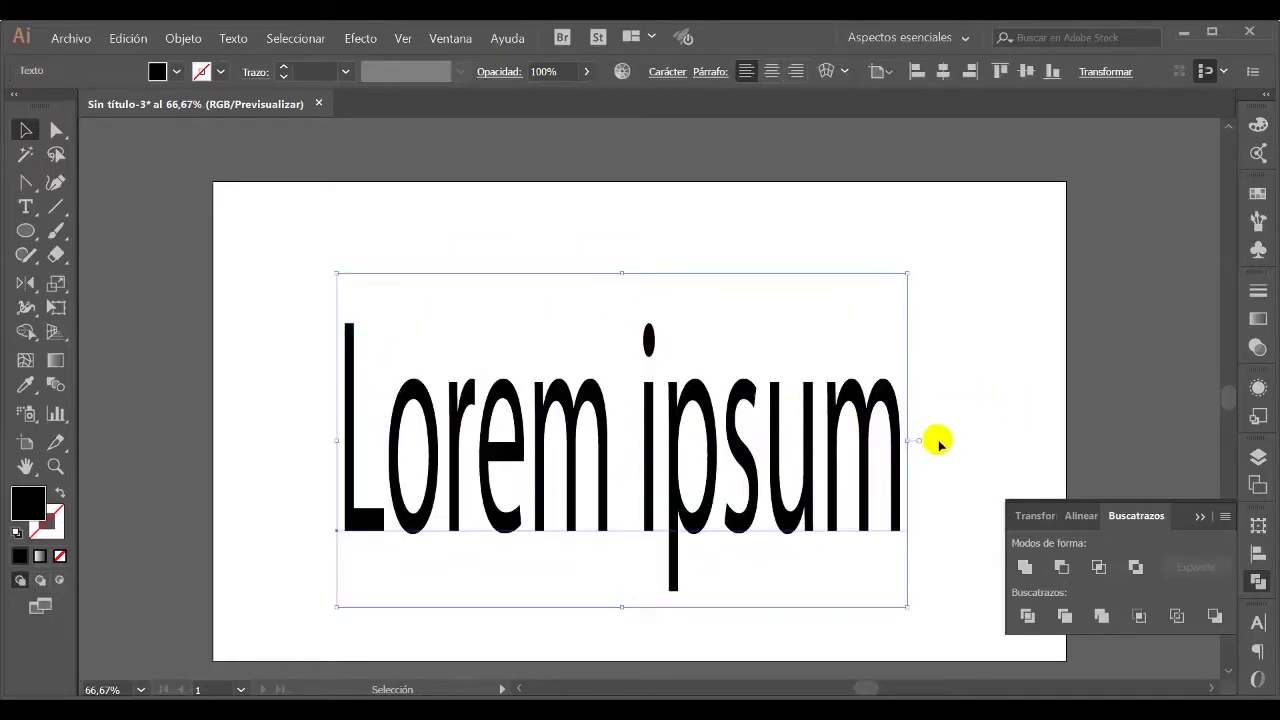
{"action": "left_click_drag", "start_coordinate": [621, 607], "coordinate": [623, 423]}
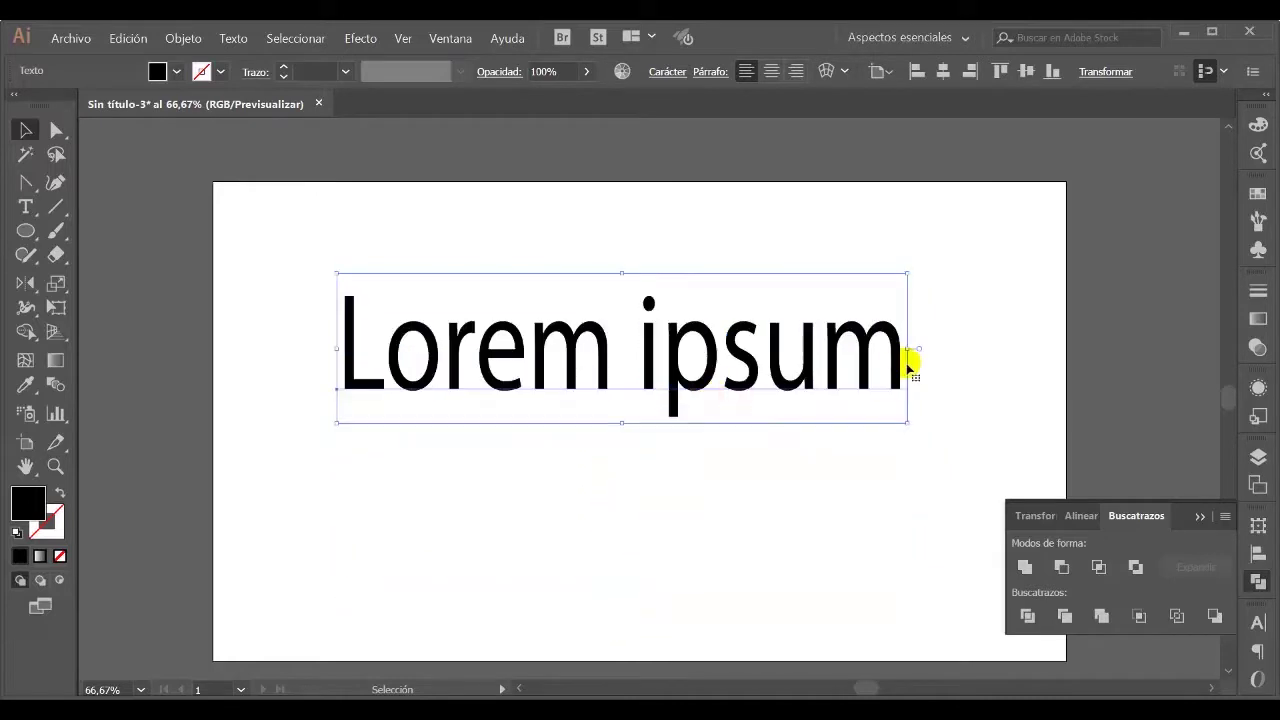
{"action": "left_click_drag", "start_coordinate": [908, 348], "coordinate": [578, 373]}
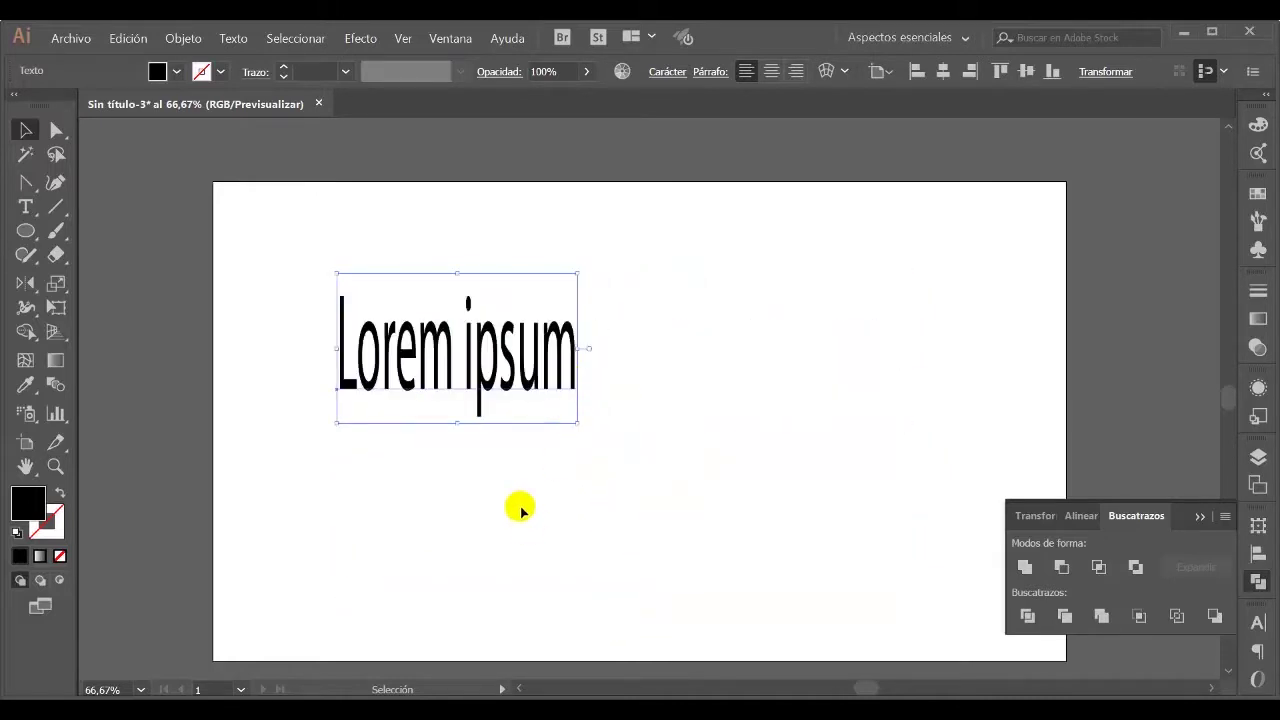
{"action": "left_click_drag", "start_coordinate": [457, 422], "coordinate": [478, 284]}
{"action": "left_click", "coordinate": [540, 345]}
{"action": "left_click", "coordinate": [525, 277]}
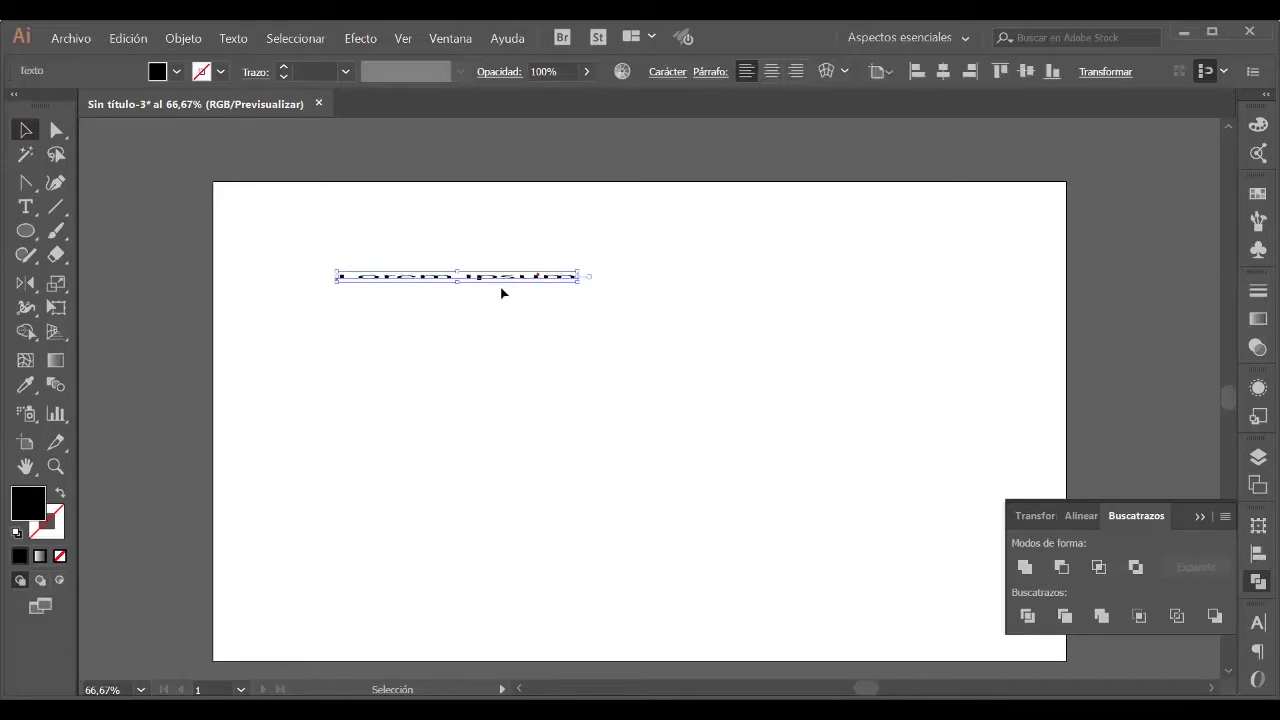
Undo the distortions and the enlargement of the "Lorem ipsum" text
{"action": "key", "text": "ctrl+z"}
{"action": "key", "text": "ctrl+z"}
{"action": "key", "text": "ctrl+z"}
{"action": "key", "text": "ctrl+z"}
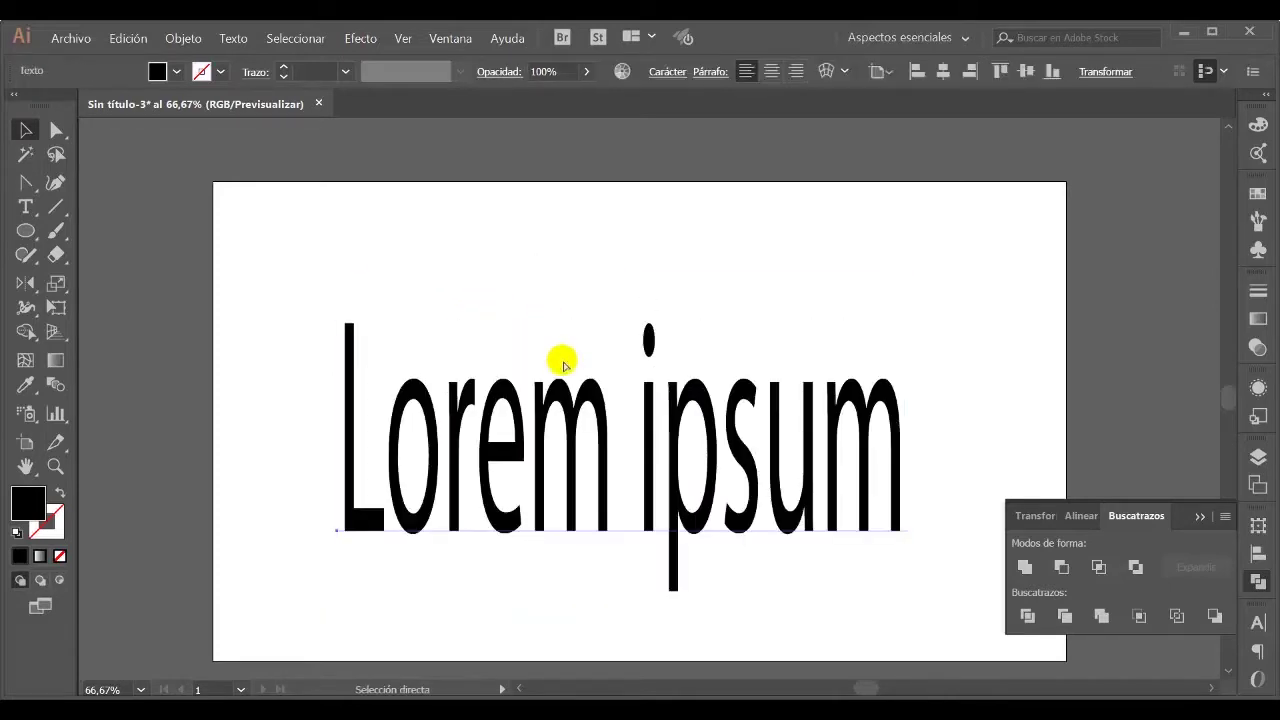
{"action": "key", "text": "ctrl+z"}
Enlarge the "Lorem ipsum" text proportionally to a large heading and move it slightly toward the artboard's upper-left corner
{"action": "left_click_drag", "start_coordinate": [364, 238], "coordinate": [889, 482]}
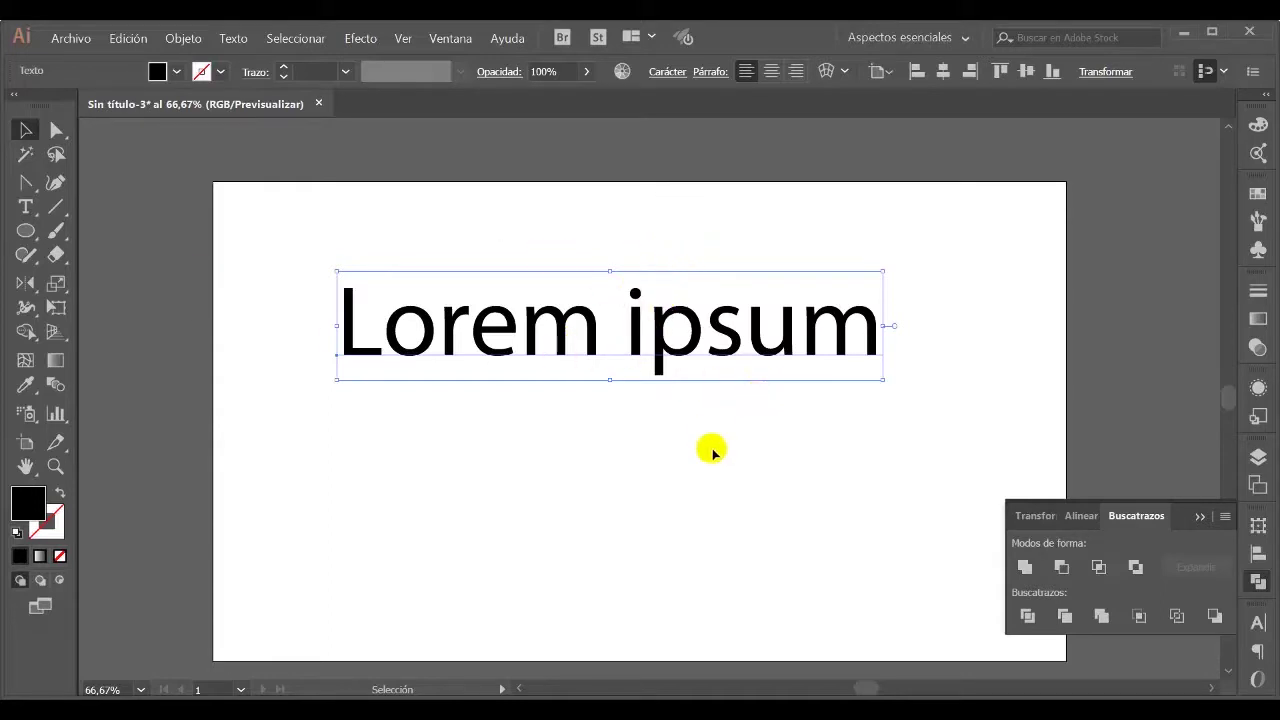
{"action": "left_click_drag", "start_coordinate": [663, 346], "coordinate": [643, 313]}
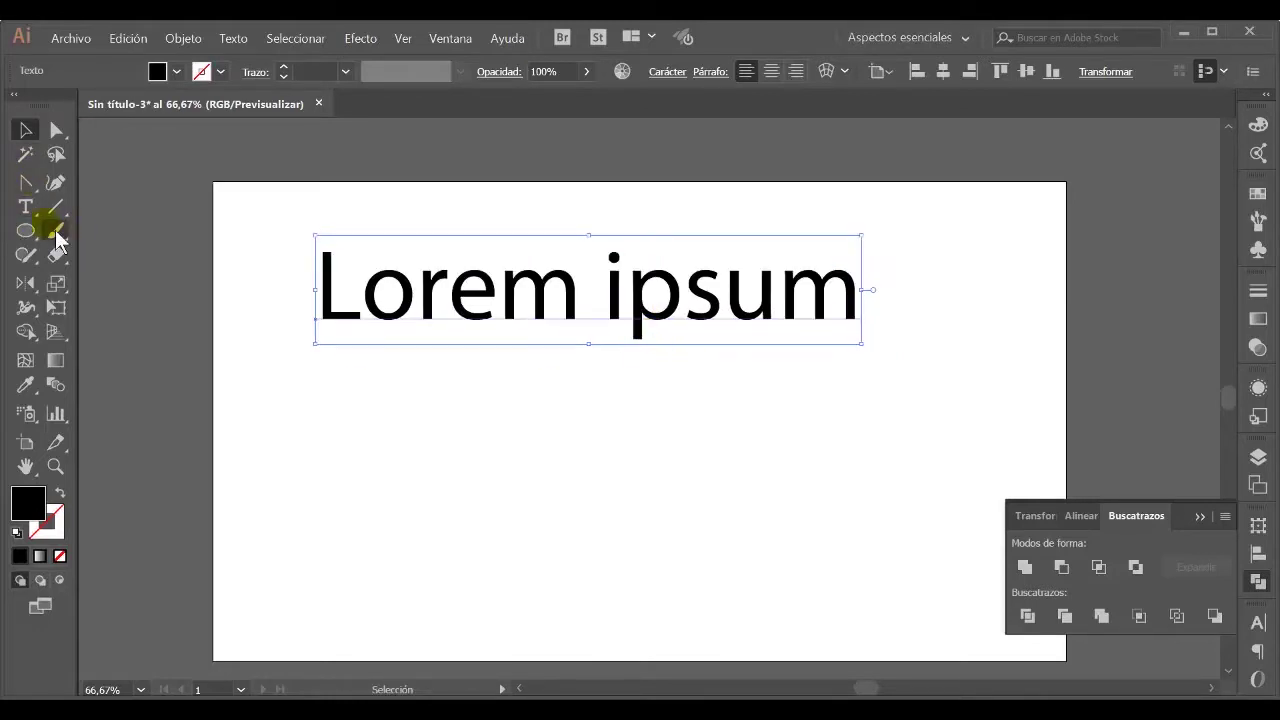
Add a second point text line reading "jisdbvjsdnbvoiub" in the lower part of the artboard
{"action": "key", "text": "t"}
{"action": "left_click", "coordinate": [520, 491]}
{"action": "type", "text": "jsdb"}
{"action": "left_click", "coordinate": [617, 523]}
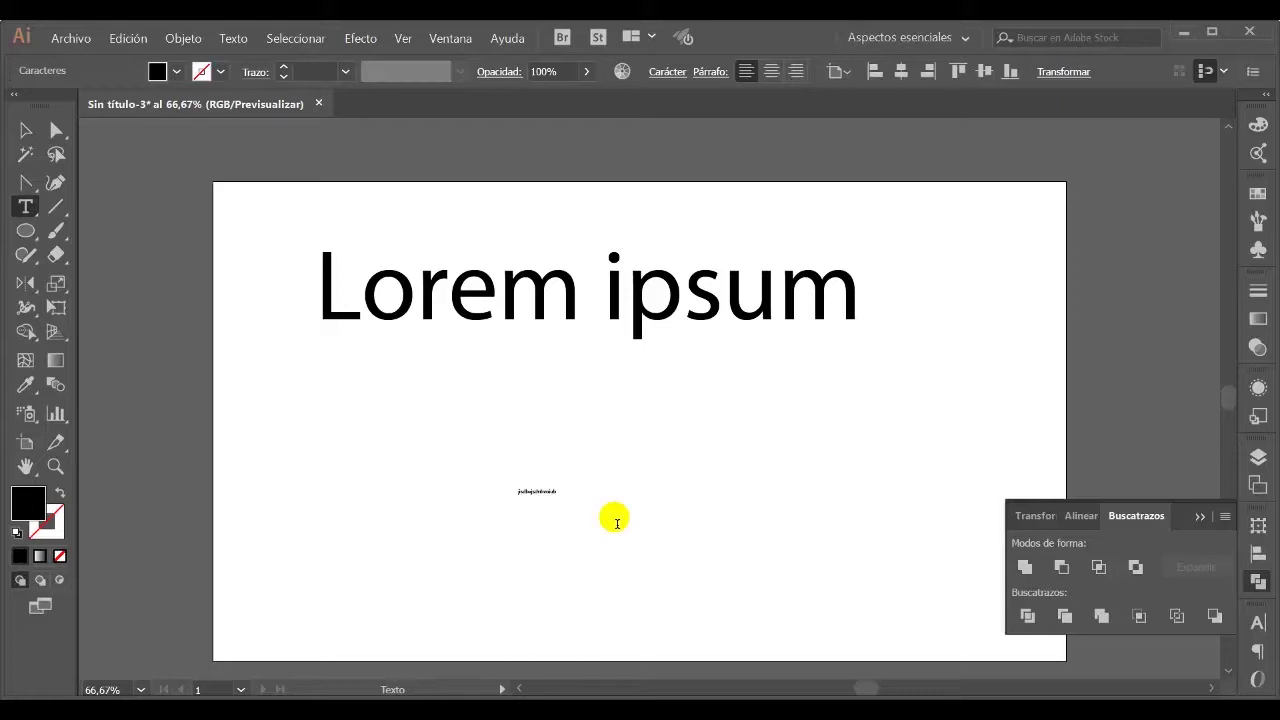
Enlarge the "jisdbvjsdnbvoiub" line proportionally and place it just beneath the "Lorem ipsum" heading
{"action": "left_click", "coordinate": [27, 132]}
{"action": "left_click_drag", "start_coordinate": [563, 505], "coordinate": [776, 530]}
{"action": "left_click_drag", "start_coordinate": [689, 537], "coordinate": [525, 412]}
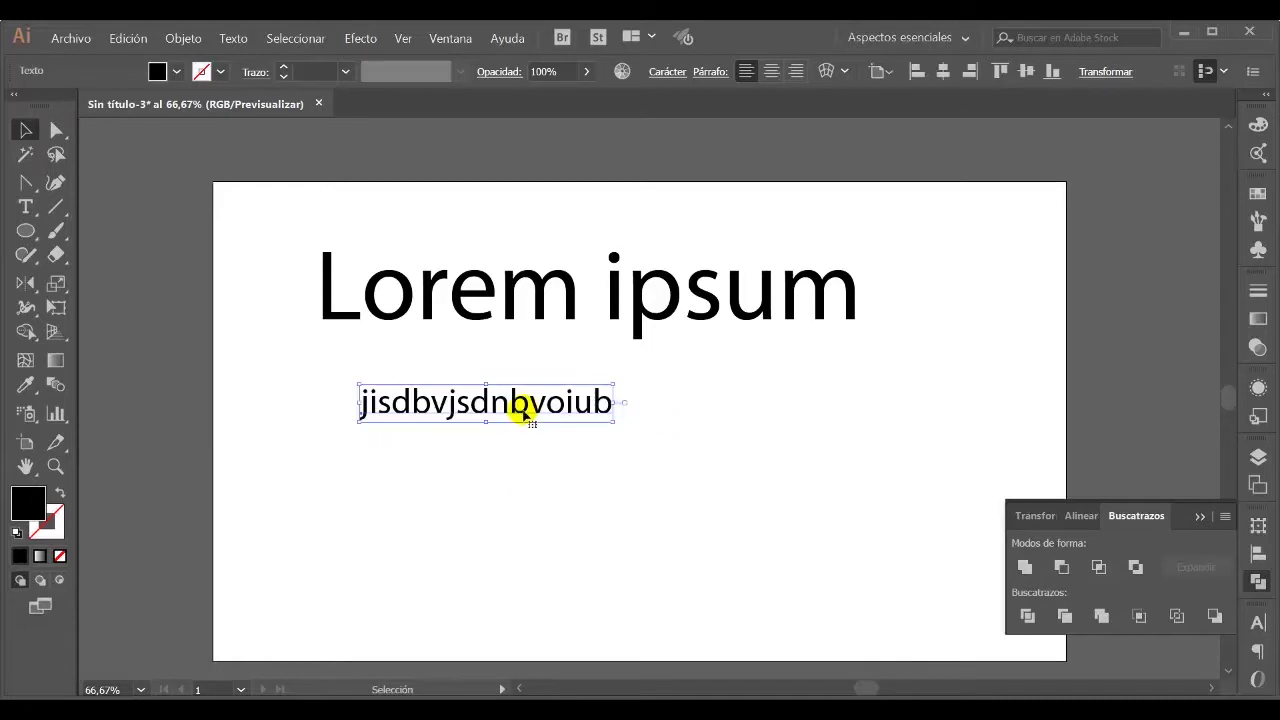
Extend the "Lorem ipsum" heading with a long run of random lowercase and uppercase letters ending in "GFIUSD"
{"action": "triple_click", "coordinate": [856, 318]}
{"action": "left_click", "coordinate": [855, 316]}
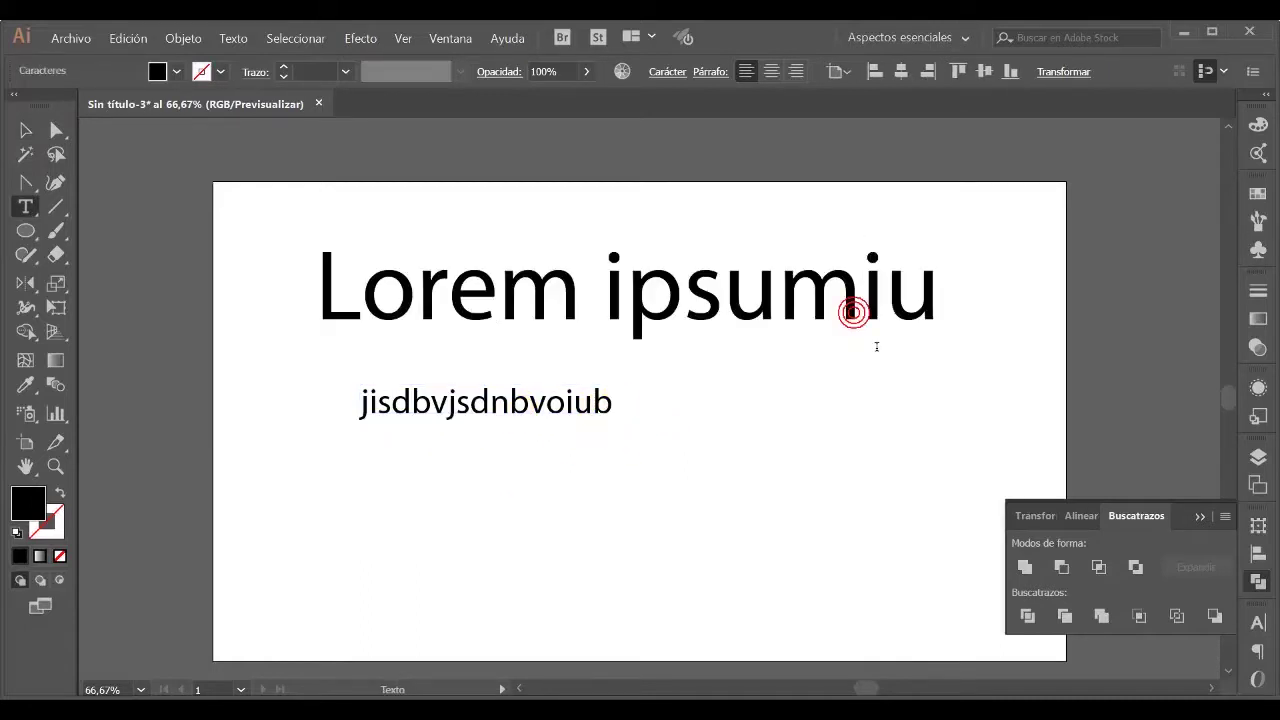
{"action": "type", "text": "iugcuidsgcuoidsgcvudsgcvou"}
{"action": "key", "text": "Caps_Lock"}
{"action": "type", "text": "DGCUISDCVDGVUISDVIUDSVYU"}
{"action": "type", "text": "GFIUSD"}
{"action": "key", "text": "Escape"}
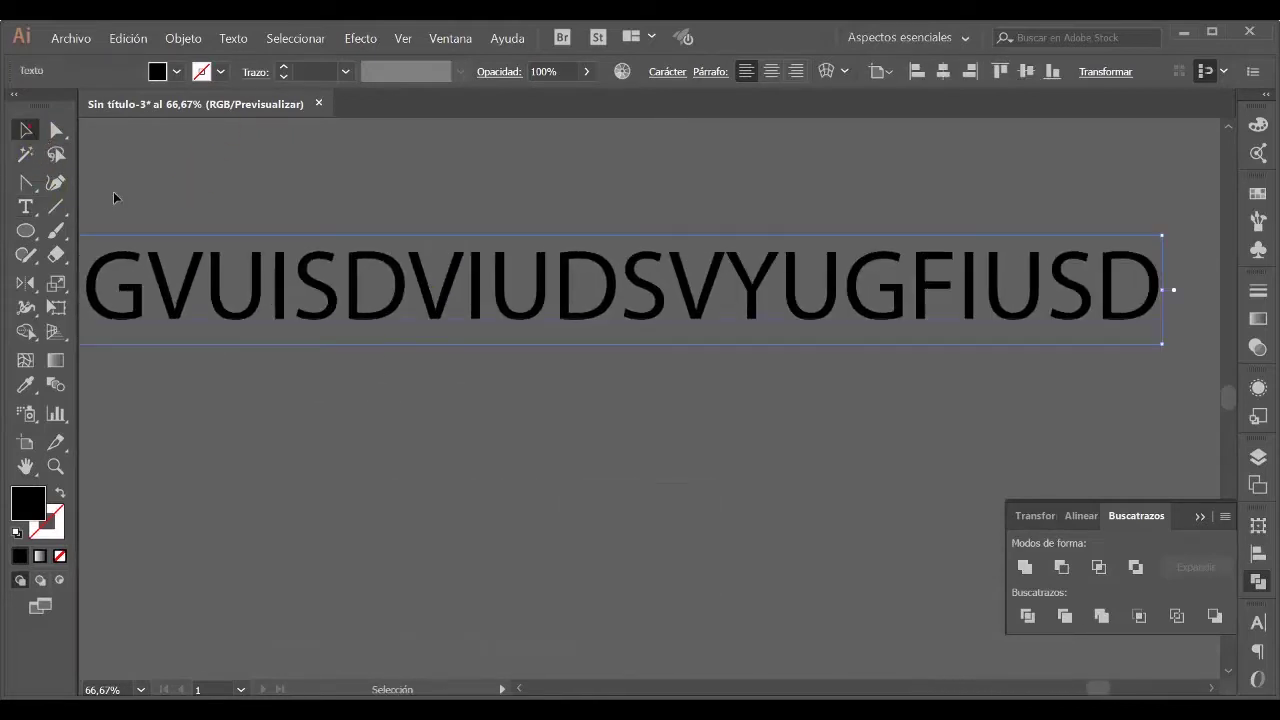
Delete the extra letters at the end of the heading so it reads "Lorem ipsumiug"
{"action": "left_click_drag", "start_coordinate": [1095, 688], "coordinate": [866, 688]}
{"action": "left_click_drag", "start_coordinate": [985, 320], "coordinate": [1195, 305]}
{"action": "double_click", "coordinate": [960, 297]}
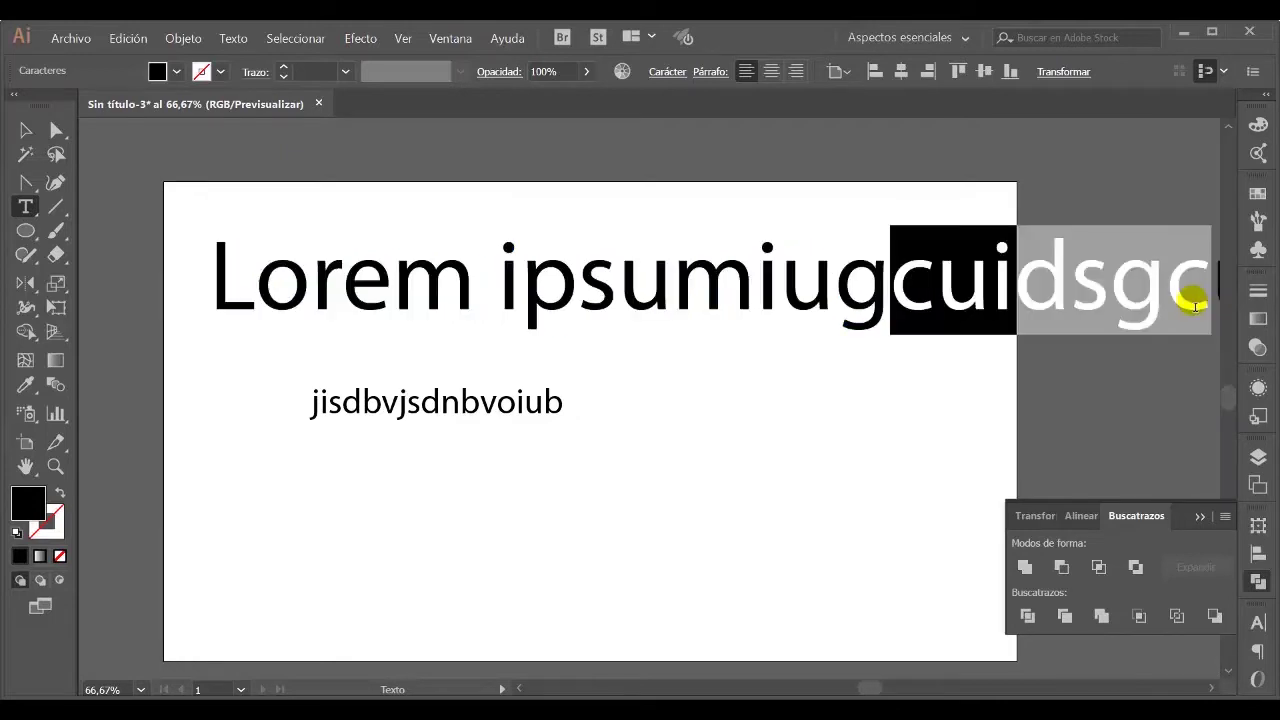
{"action": "key", "text": "Delete"}
{"action": "key", "text": "Delete"}
{"action": "key", "text": "Delete"}
{"action": "key", "text": "Delete"}
{"action": "key", "text": "Delete"}
{"action": "key", "text": "Delete"}
{"action": "key", "text": "Delete"}
{"action": "key", "text": "Delete"}
{"action": "key", "text": "Delete"}
{"action": "key", "text": "Delete"}
{"action": "key", "text": "Delete"}
{"action": "key", "text": "Delete"}
{"action": "key", "text": "Delete"}
{"action": "key", "text": "Delete"}
{"action": "key", "text": "Delete"}
{"action": "key", "text": "Delete"}
{"action": "key", "text": "Delete"}
{"action": "key", "text": "Delete"}
{"action": "key", "text": "Delete"}
{"action": "key", "text": "Delete"}
{"action": "key", "text": "Delete"}
{"action": "key", "text": "Delete"}
{"action": "key", "text": "Delete"}
{"action": "key", "text": "Delete"}
{"action": "key", "text": "Delete"}
{"action": "key", "text": "Delete"}
{"action": "key", "text": "Delete"}
{"action": "key", "text": "Delete"}
{"action": "key", "text": "Delete"}
{"action": "key", "text": "Delete"}
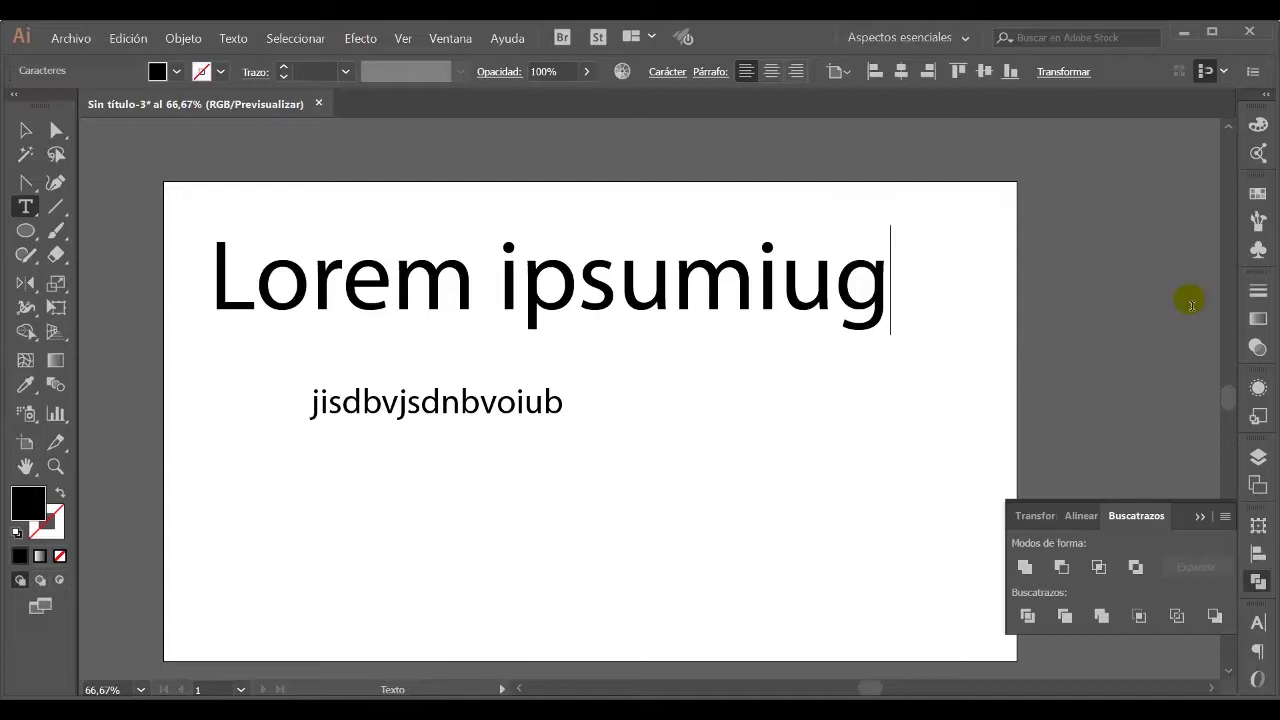
Try stretching the "Lorem ipsumiug" heading vertically down the artboard, and undo the stretch
{"action": "left_click", "coordinate": [26, 132]}
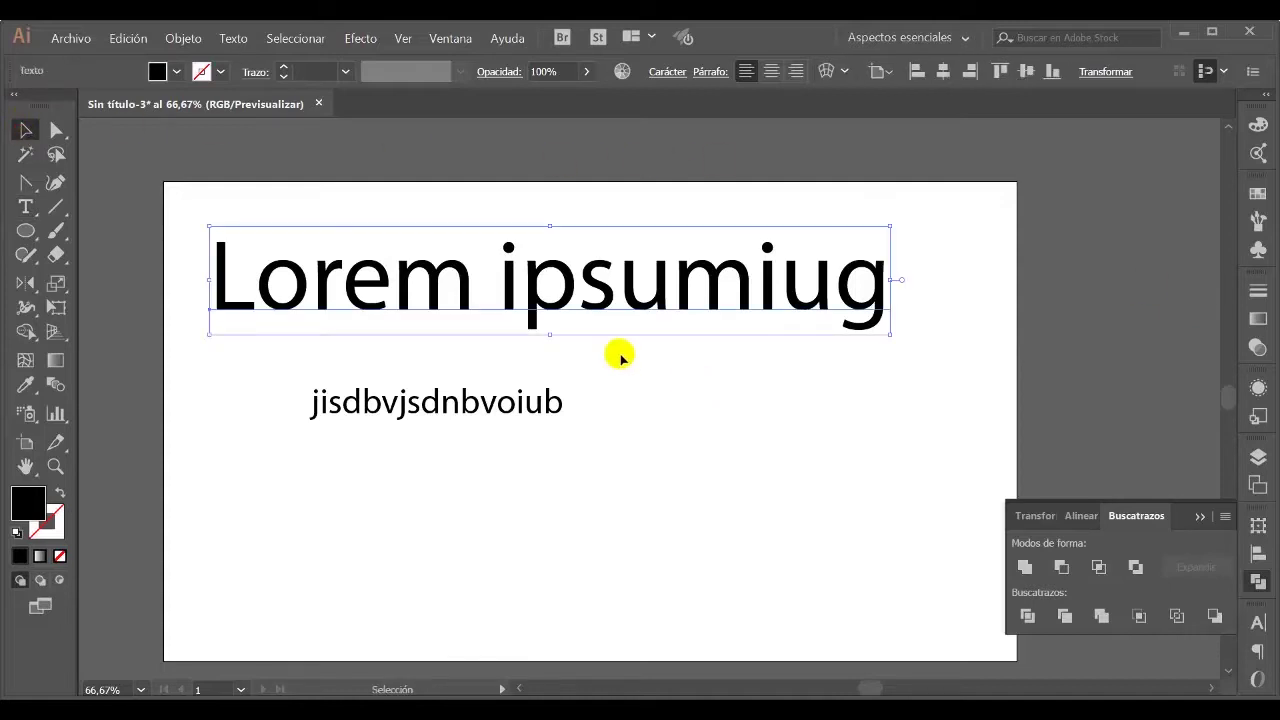
{"action": "left_click_drag", "start_coordinate": [555, 348], "coordinate": [623, 603]}
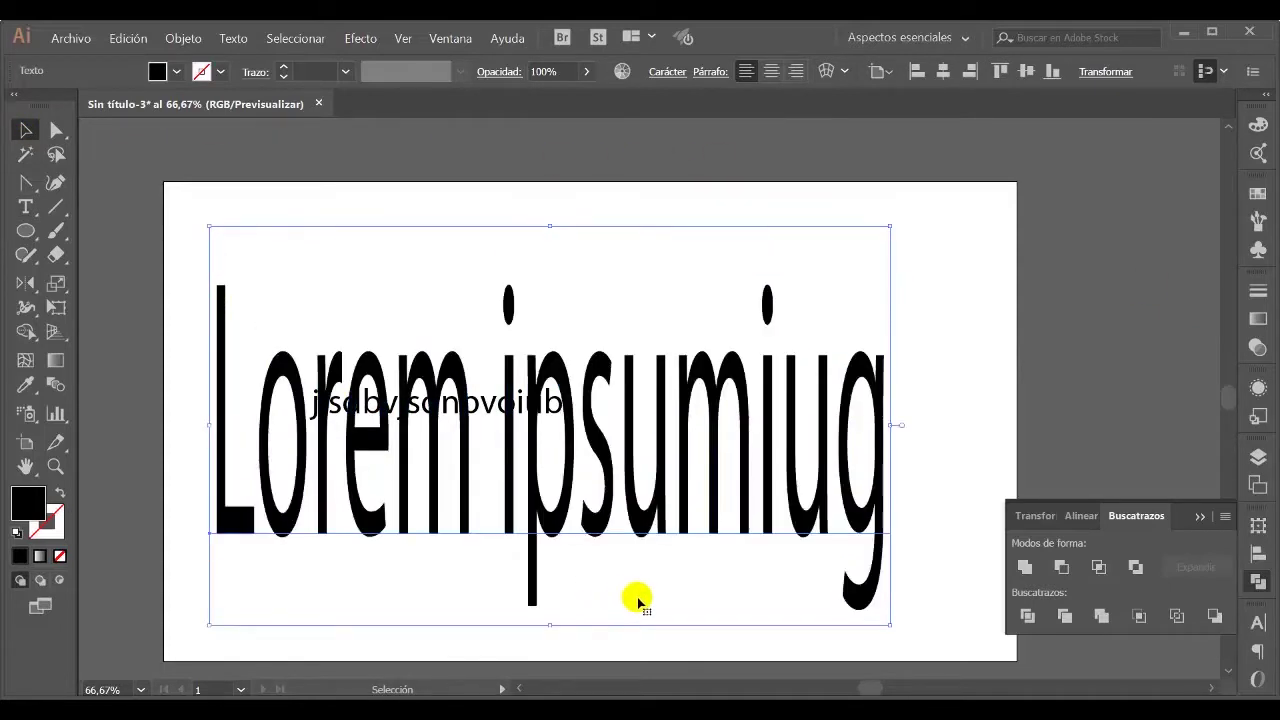
{"action": "key", "text": "ctrl+z"}
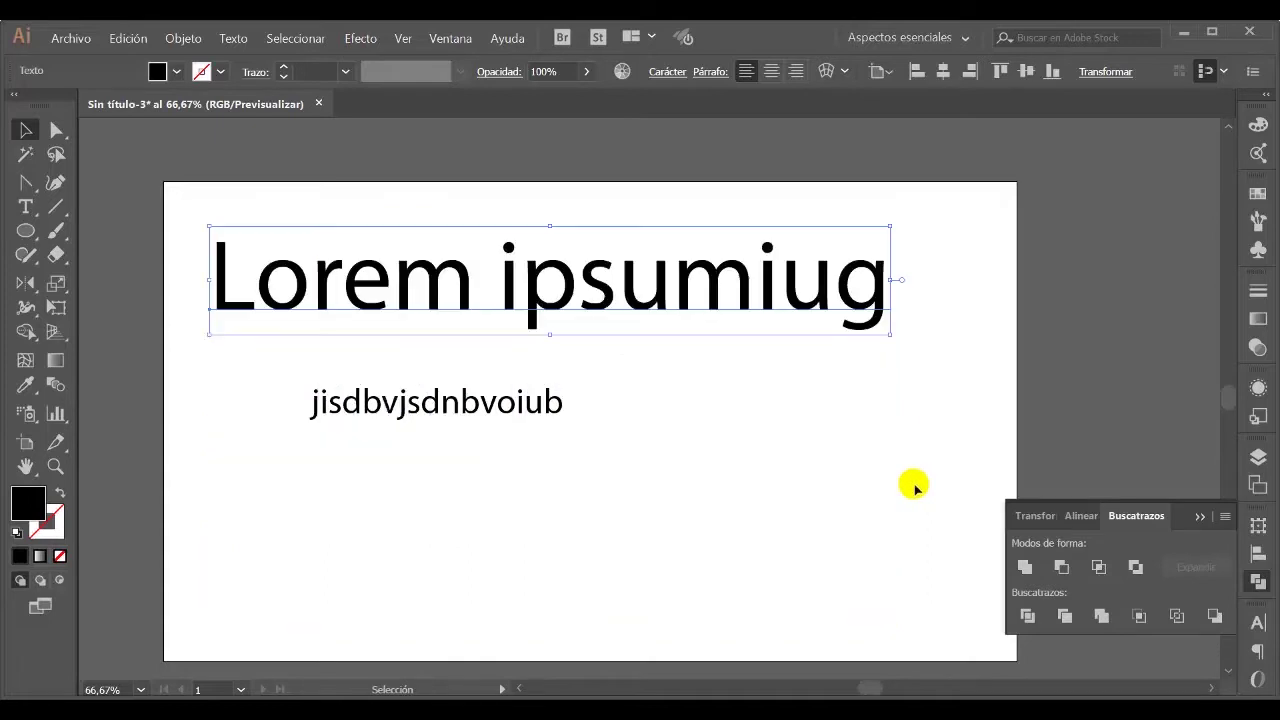
Move the "jisdbvjsdnbvoiub" line lower on the artboard and shift the "Lorem ipsumiug" heading to the artboard's right edge
{"action": "left_click", "coordinate": [786, 417]}
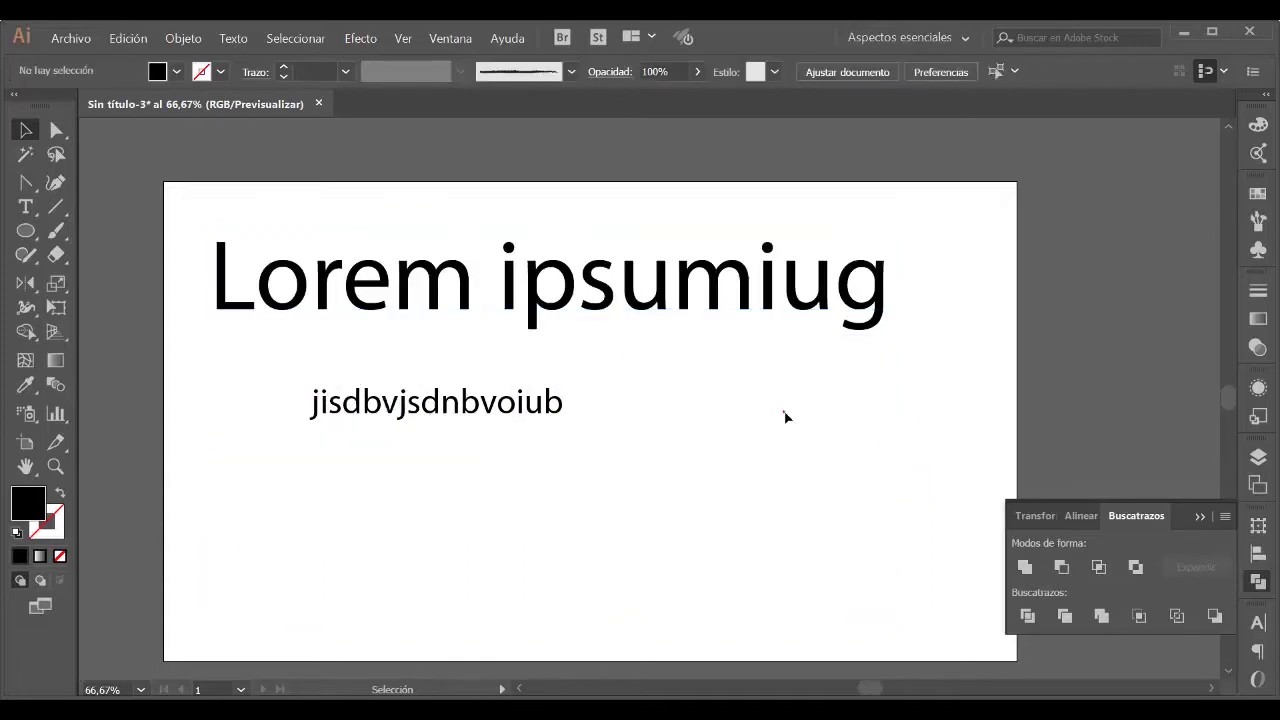
{"action": "left_click", "coordinate": [774, 308]}
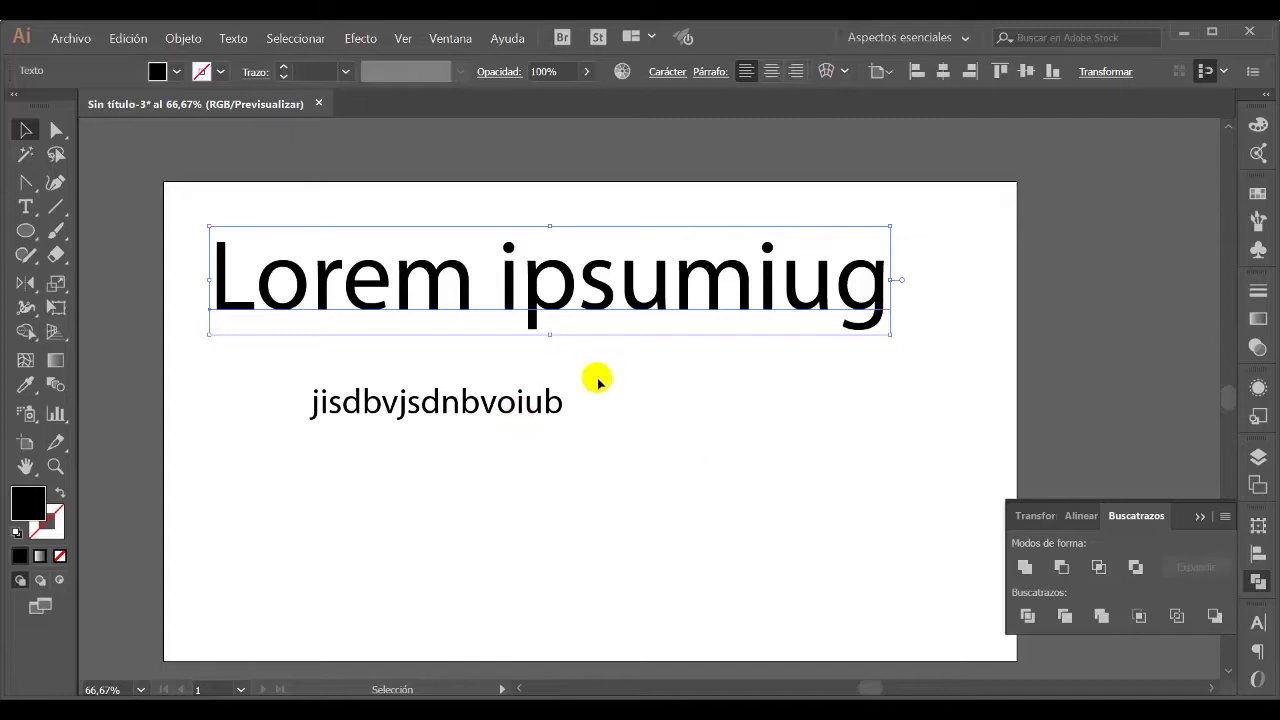
{"action": "left_click_drag", "start_coordinate": [555, 405], "coordinate": [559, 501]}
{"action": "left_click_drag", "start_coordinate": [608, 312], "coordinate": [748, 330]}
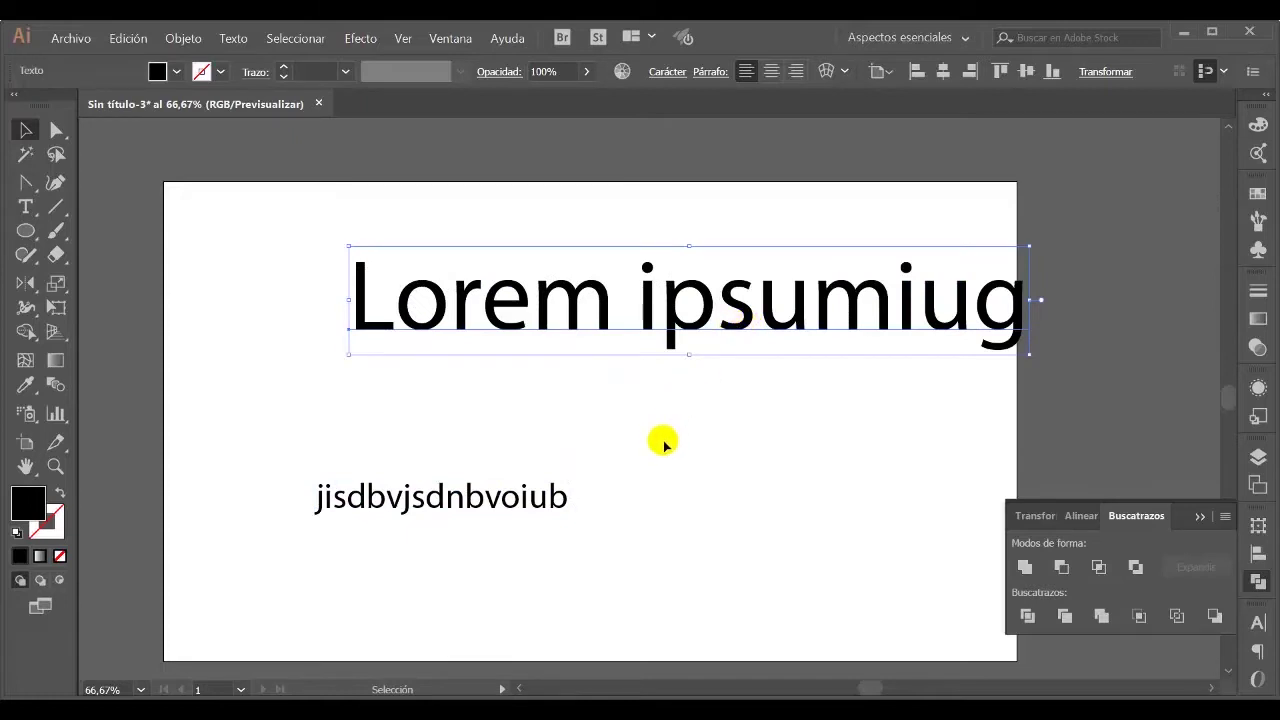
Delete the "Lorem ipsumiug" heading and the "jisdbvjsdnbvoiub" line
{"action": "key", "text": "Delete"}
{"action": "left_click", "coordinate": [552, 507]}
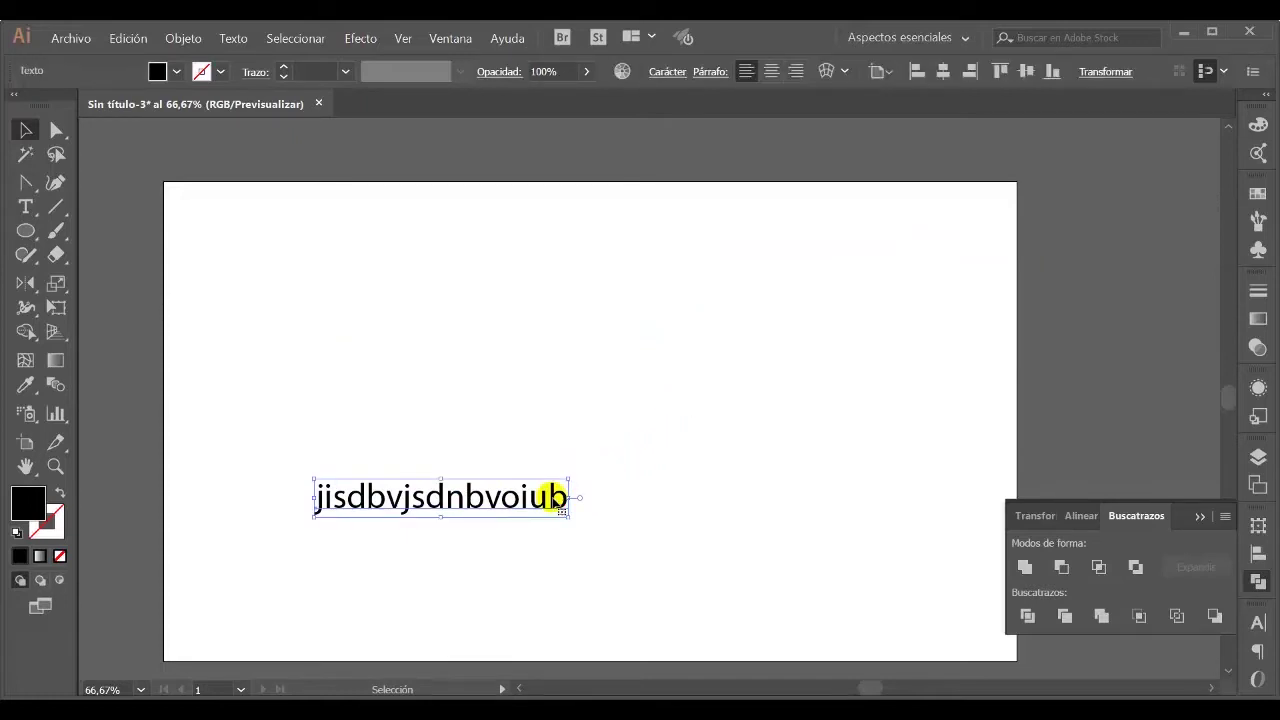
{"action": "key", "text": "Delete"}
Create an area text box filled with placeholder text over the left half of the artboard, and select it as an object
{"action": "left_click", "coordinate": [26, 210]}
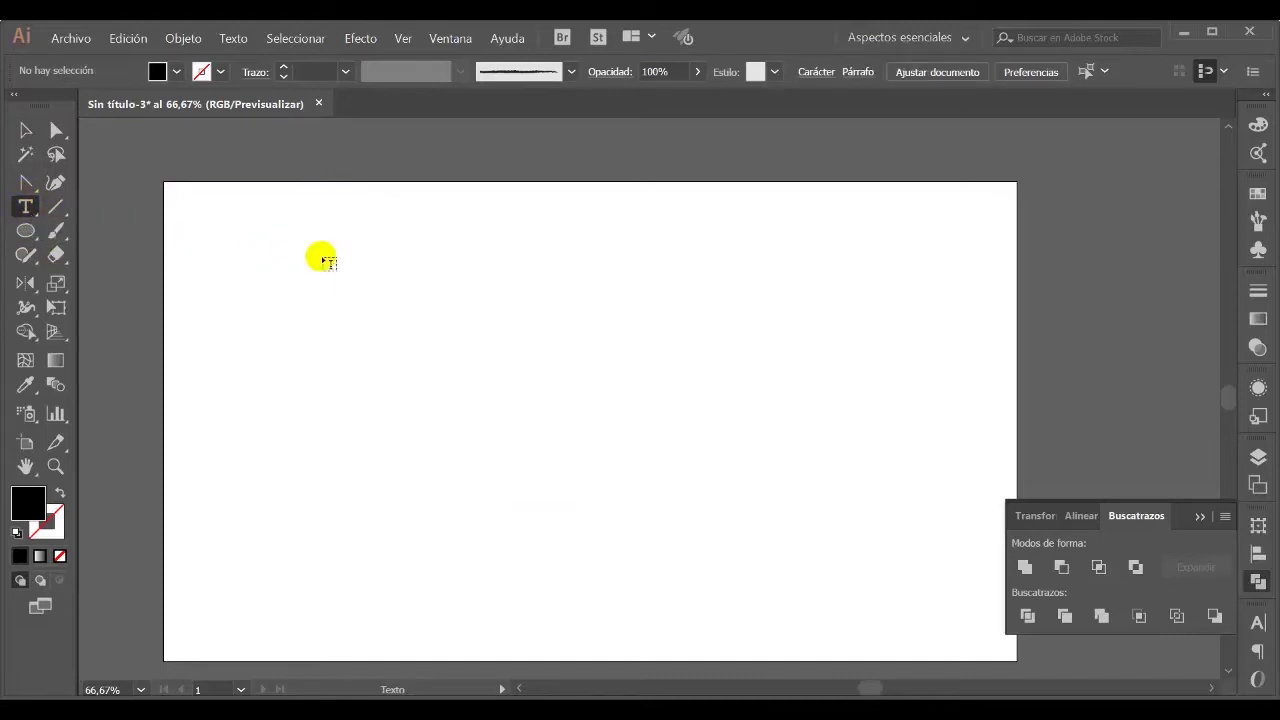
{"action": "left_click_drag", "start_coordinate": [209, 207], "coordinate": [641, 621]}
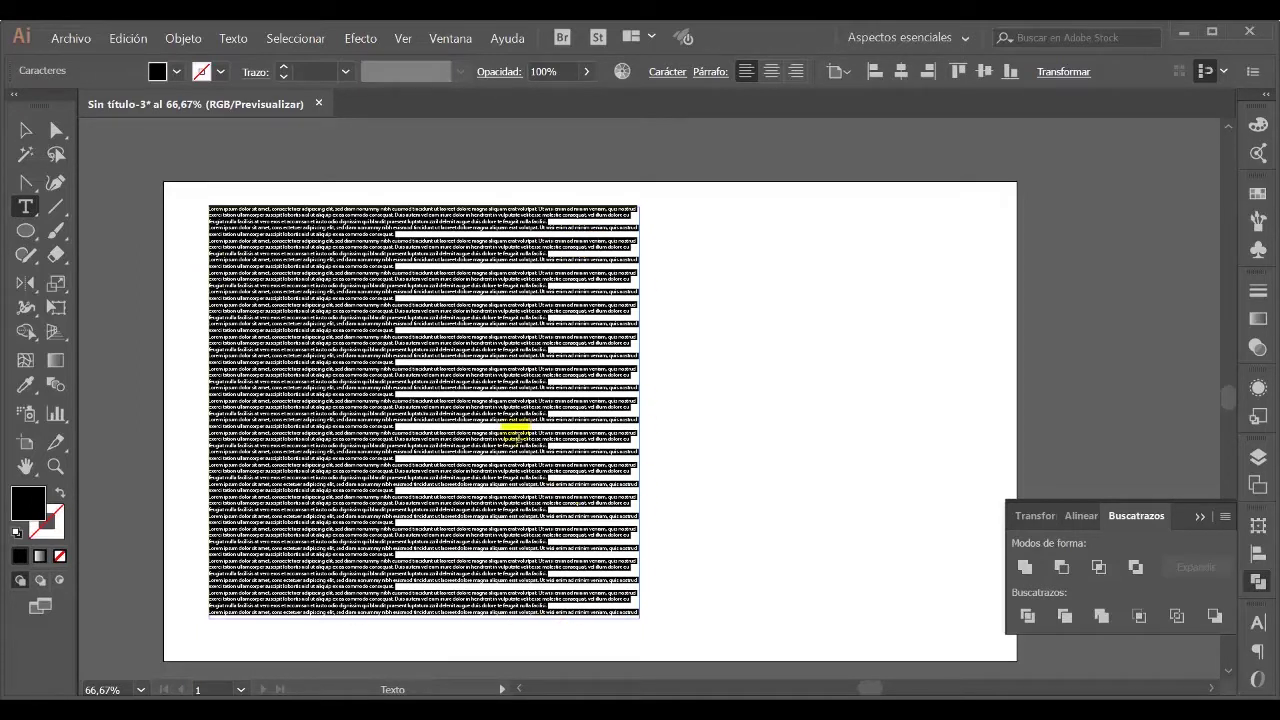
{"action": "left_click", "coordinate": [25, 130]}
{"action": "left_click", "coordinate": [503, 380]}
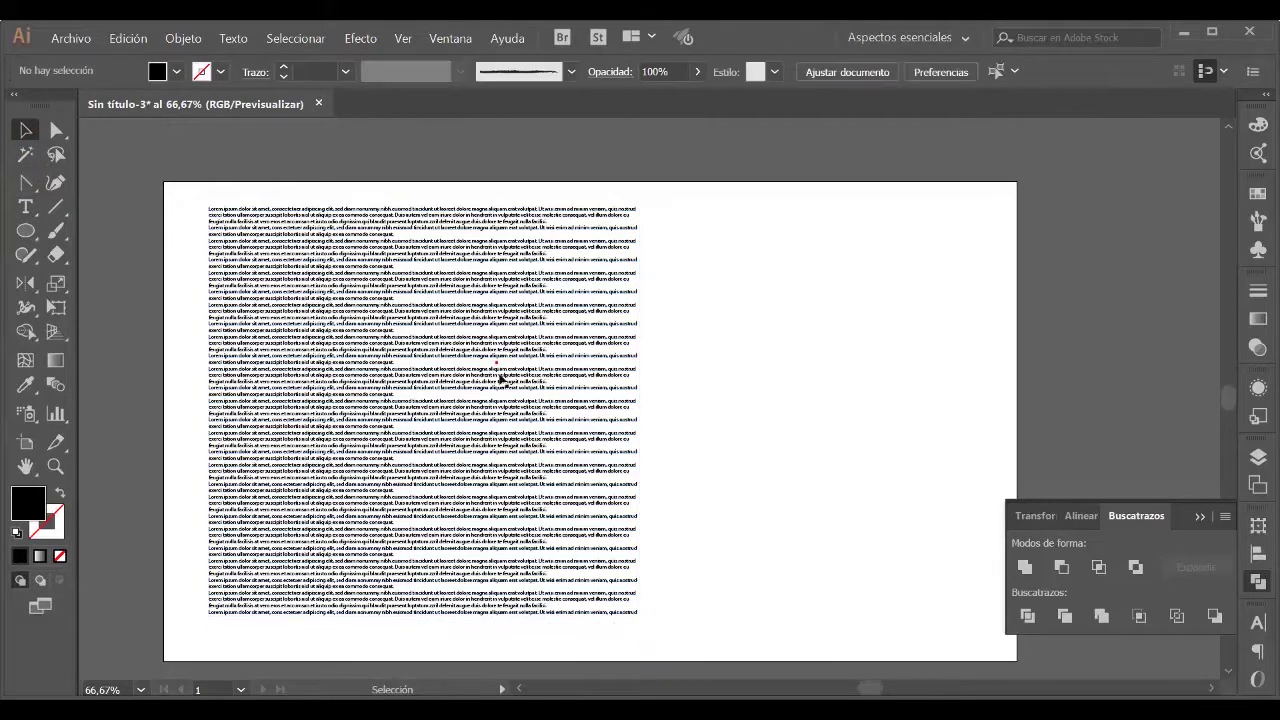
{"action": "left_click", "coordinate": [459, 585]}
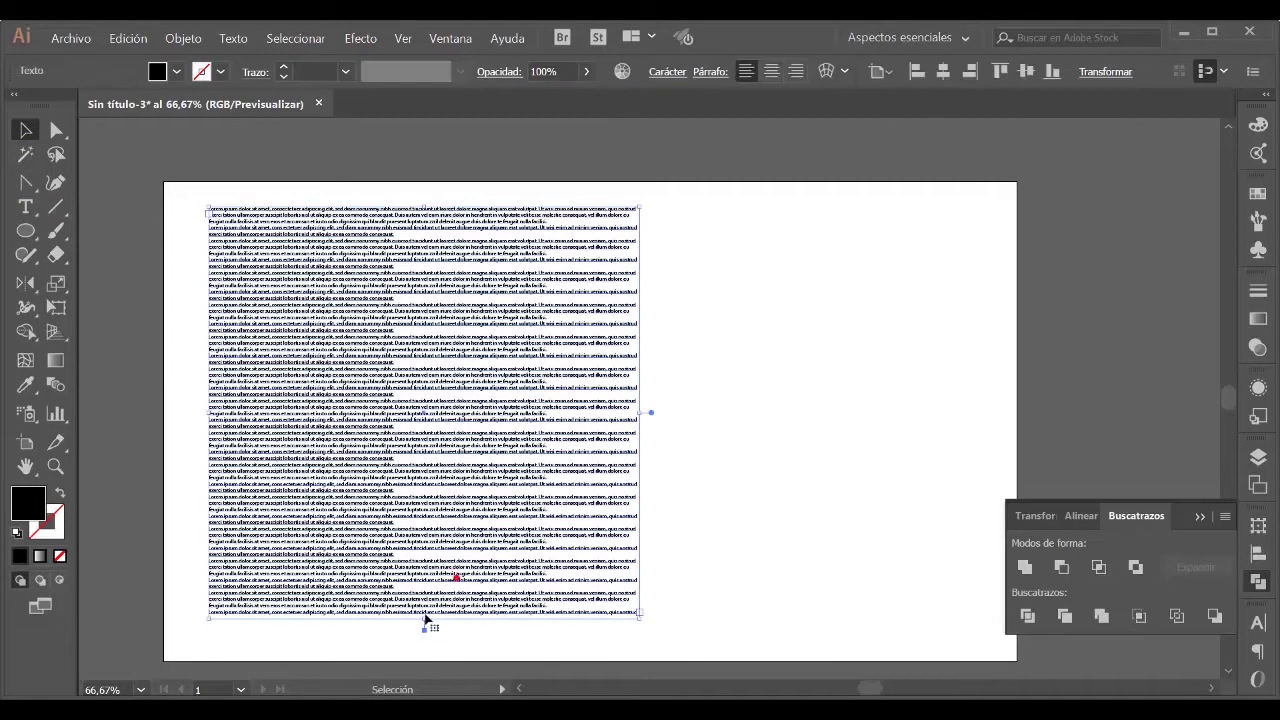
Widen the area text frame almost to the artboard's right edge and adjust its height until all the placeholder text fits
{"action": "left_click_drag", "start_coordinate": [427, 628], "coordinate": [424, 368]}
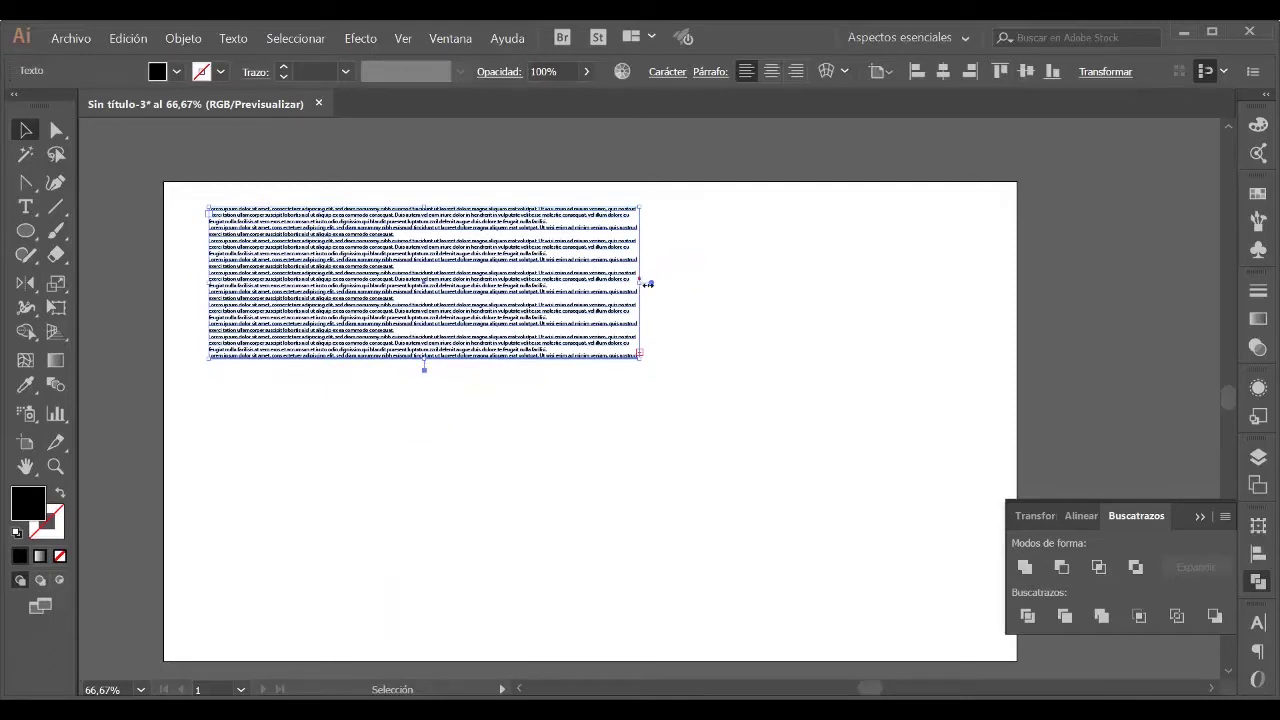
{"action": "left_click_drag", "start_coordinate": [648, 285], "coordinate": [983, 300]}
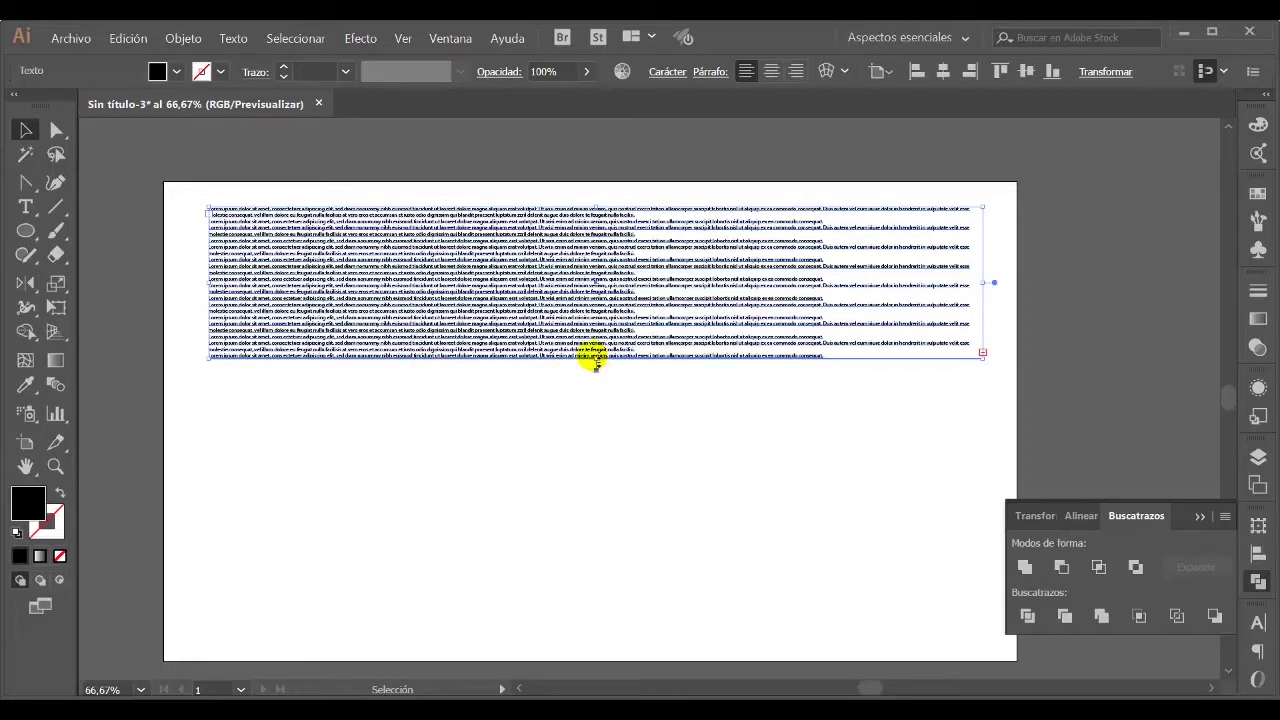
{"action": "left_click_drag", "start_coordinate": [597, 360], "coordinate": [596, 268]}
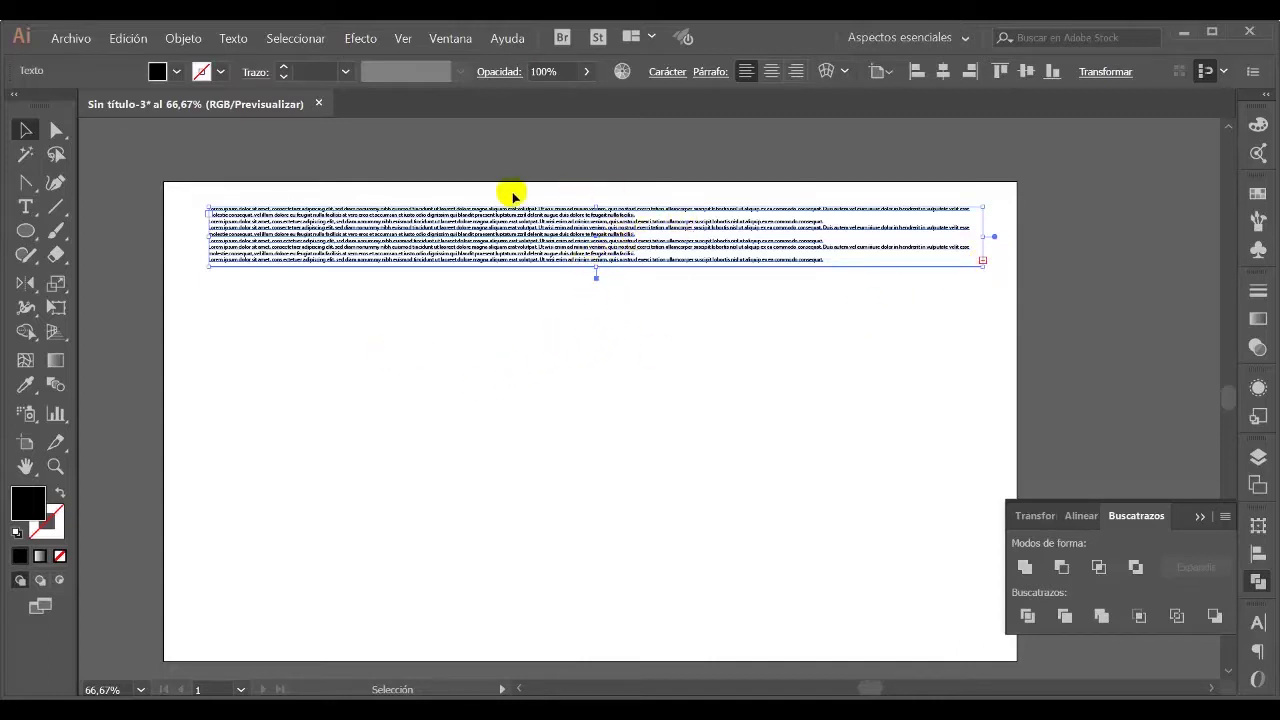
{"action": "left_click_drag", "start_coordinate": [600, 277], "coordinate": [600, 430]}
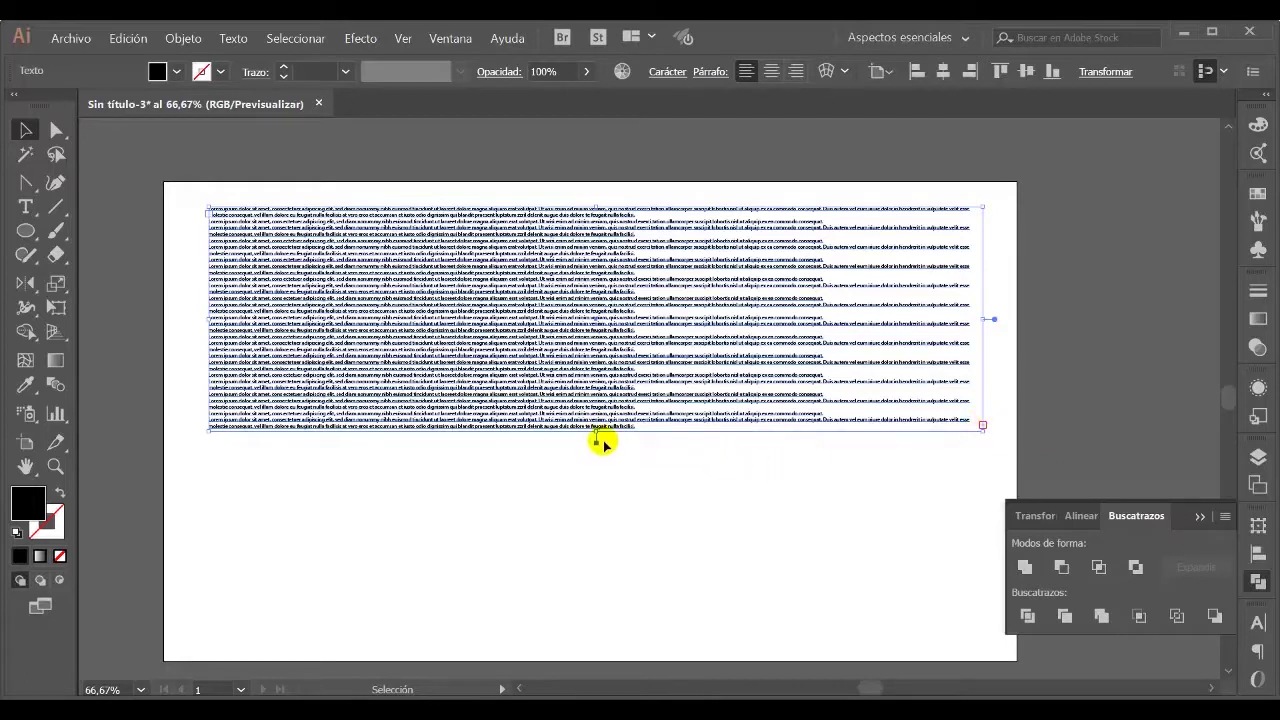
{"action": "left_click_drag", "start_coordinate": [605, 466], "coordinate": [583, 543]}
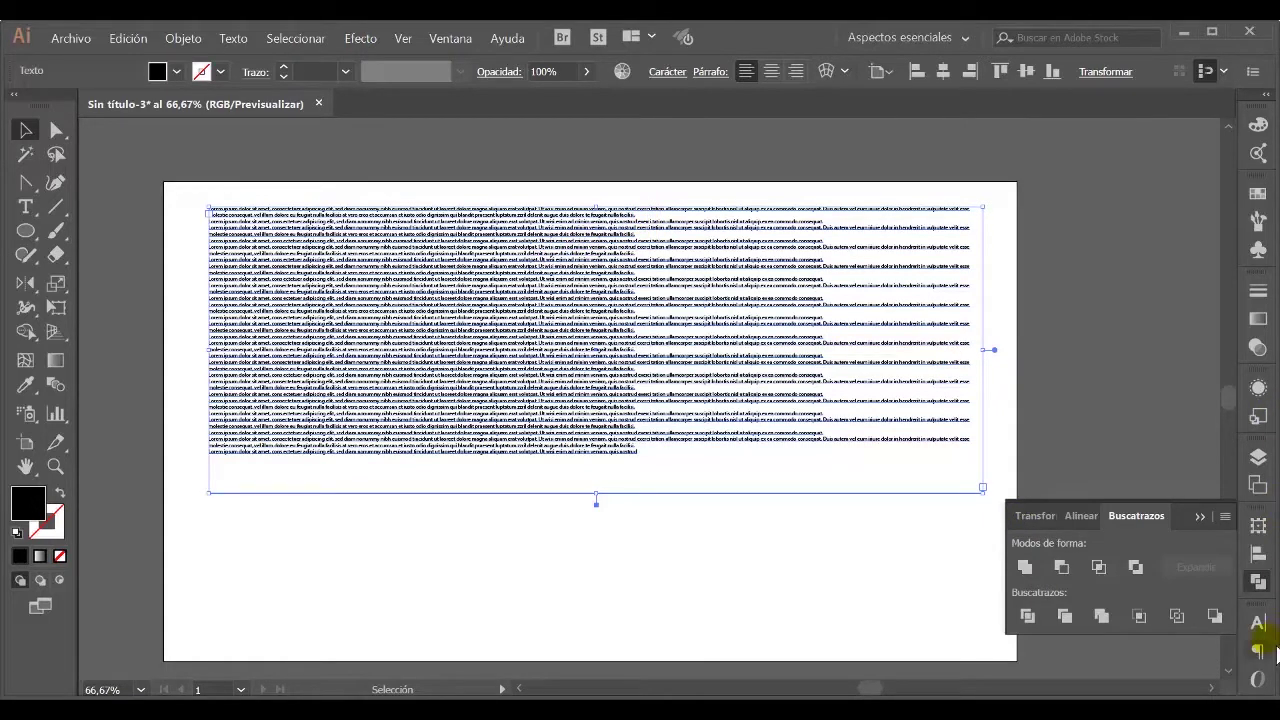
Select the placeholder text from its third line to the end and set its font to Leelawadee UI Semilight
{"action": "left_click", "coordinate": [1270, 634]}
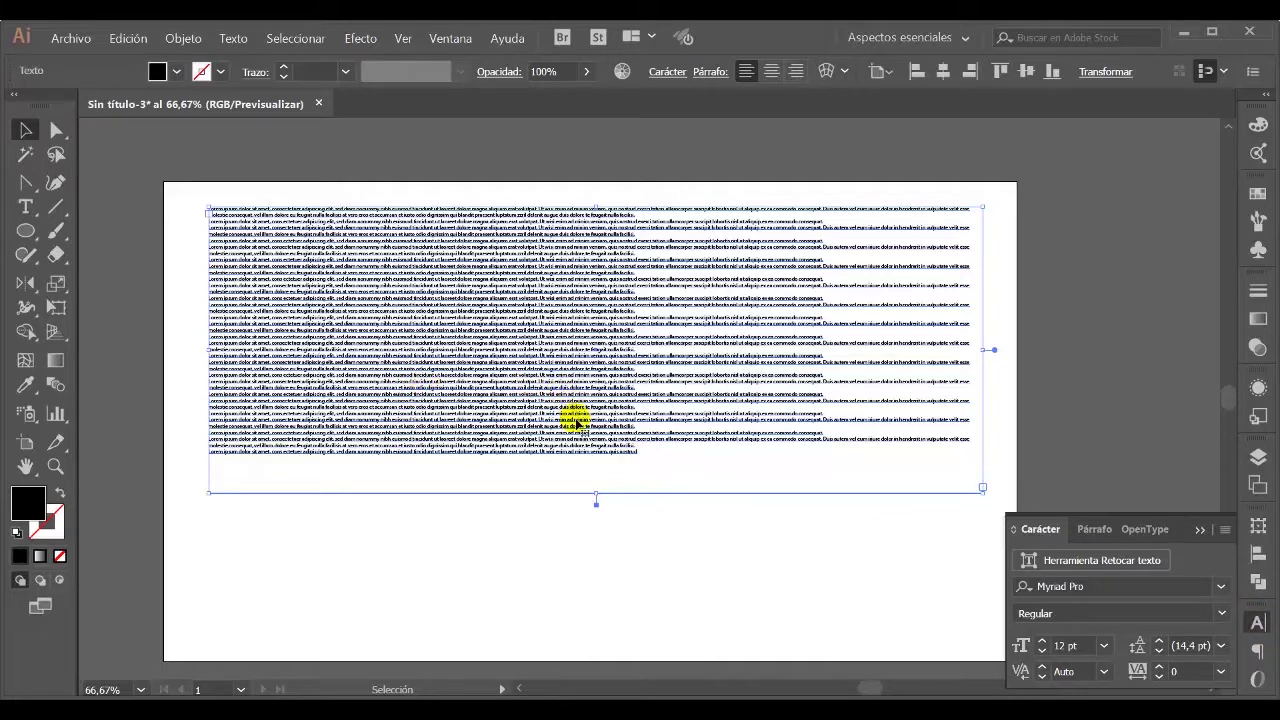
{"action": "double_click", "coordinate": [514, 382]}
{"action": "left_click_drag", "start_coordinate": [275, 220], "coordinate": [934, 486]}
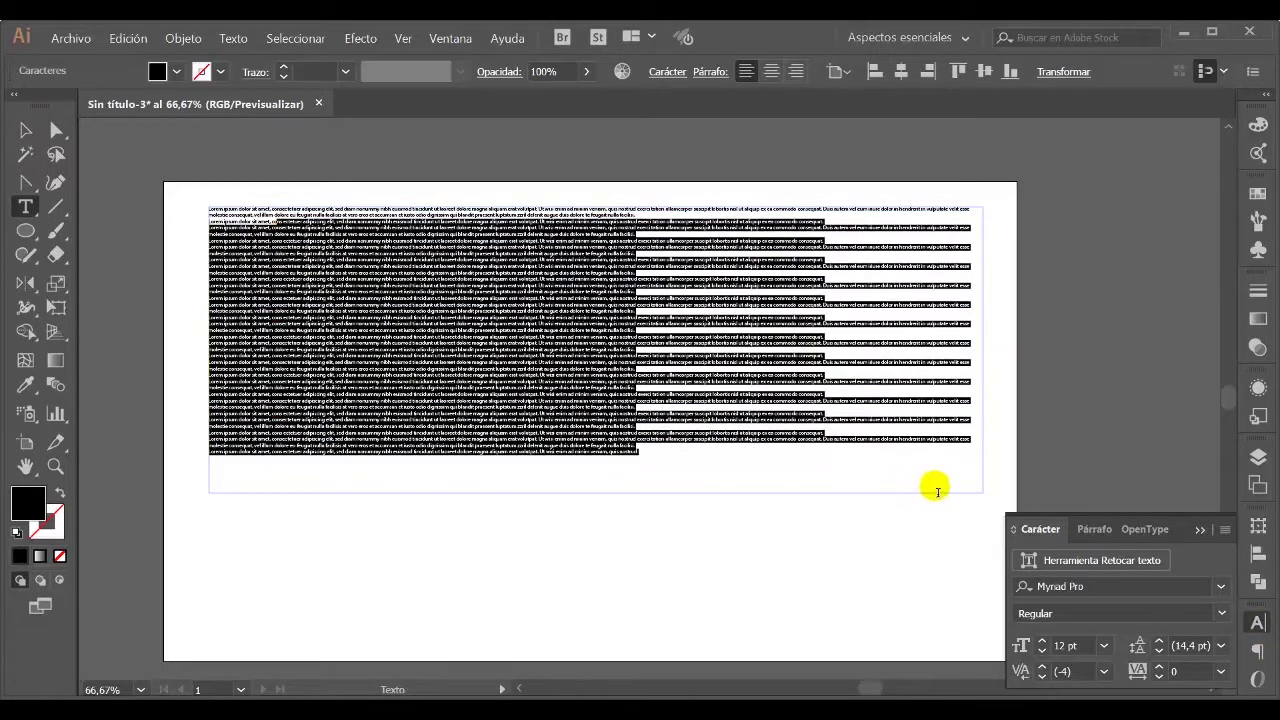
{"action": "left_click", "coordinate": [1221, 587]}
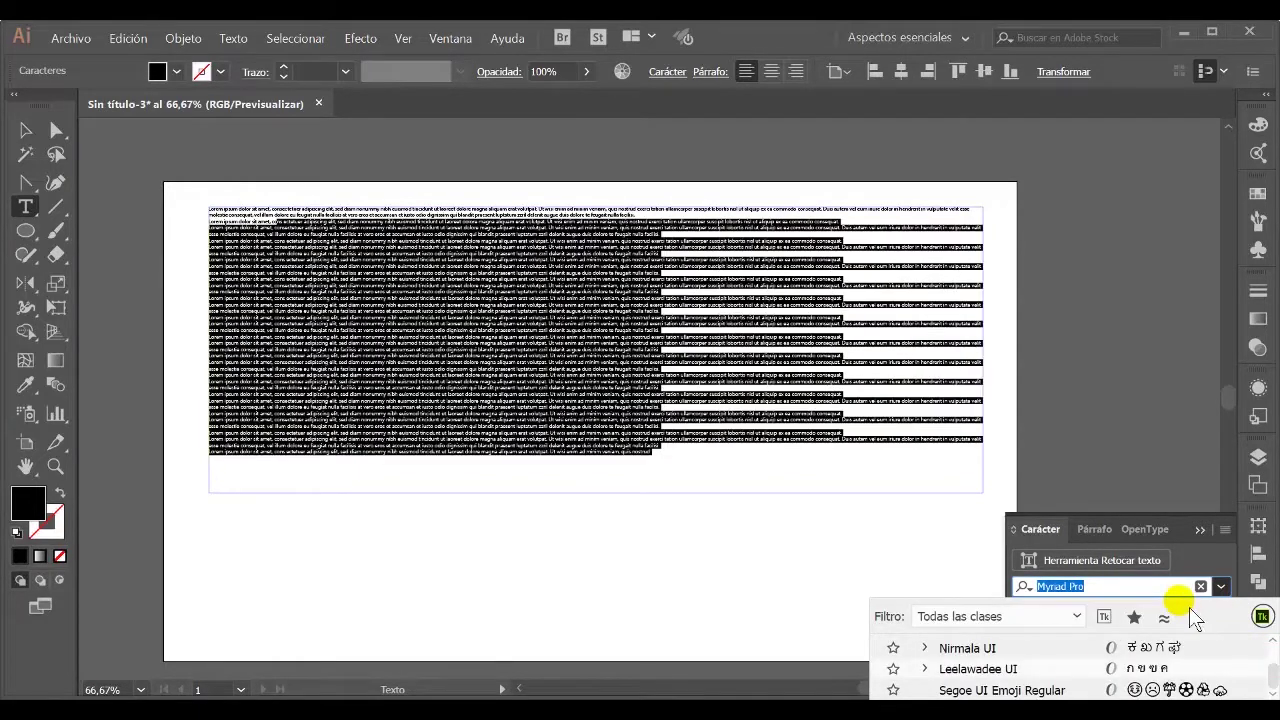
{"action": "left_click", "coordinate": [1000, 669]}
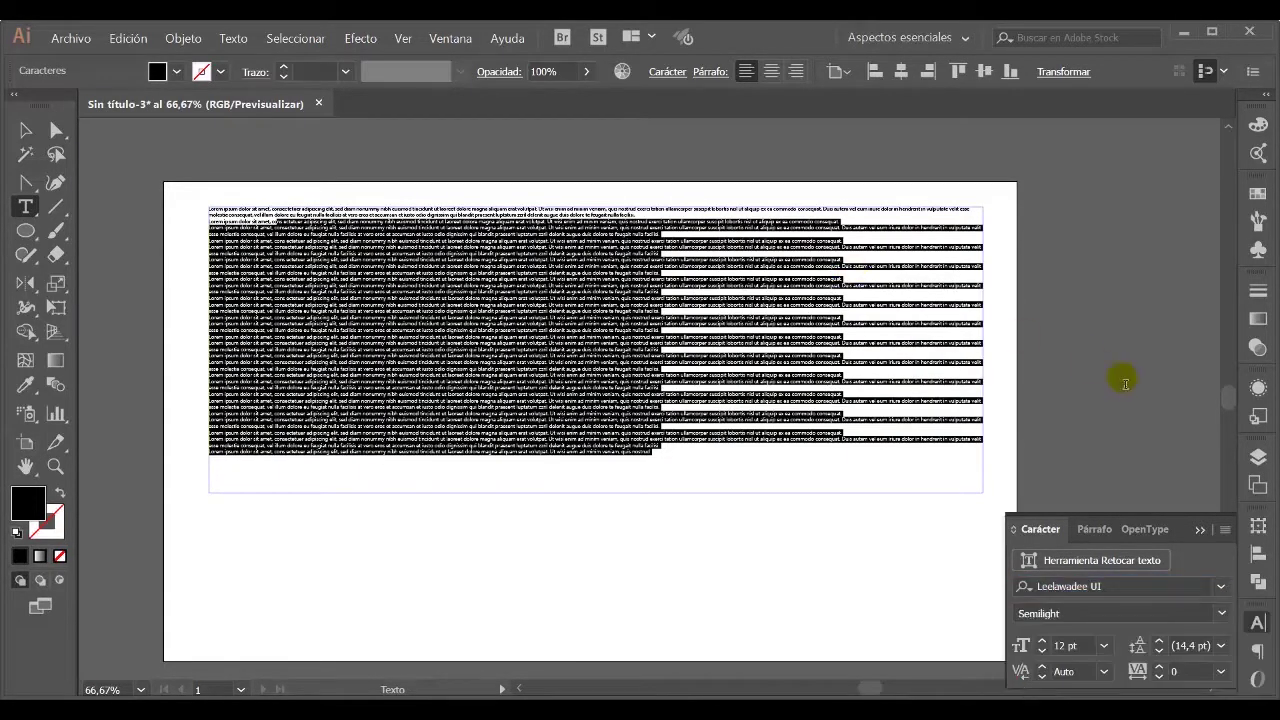
Change the selected text to the BureauGrotesque-SevenNine font at 60 pt
{"action": "left_click", "coordinate": [242, 44]}
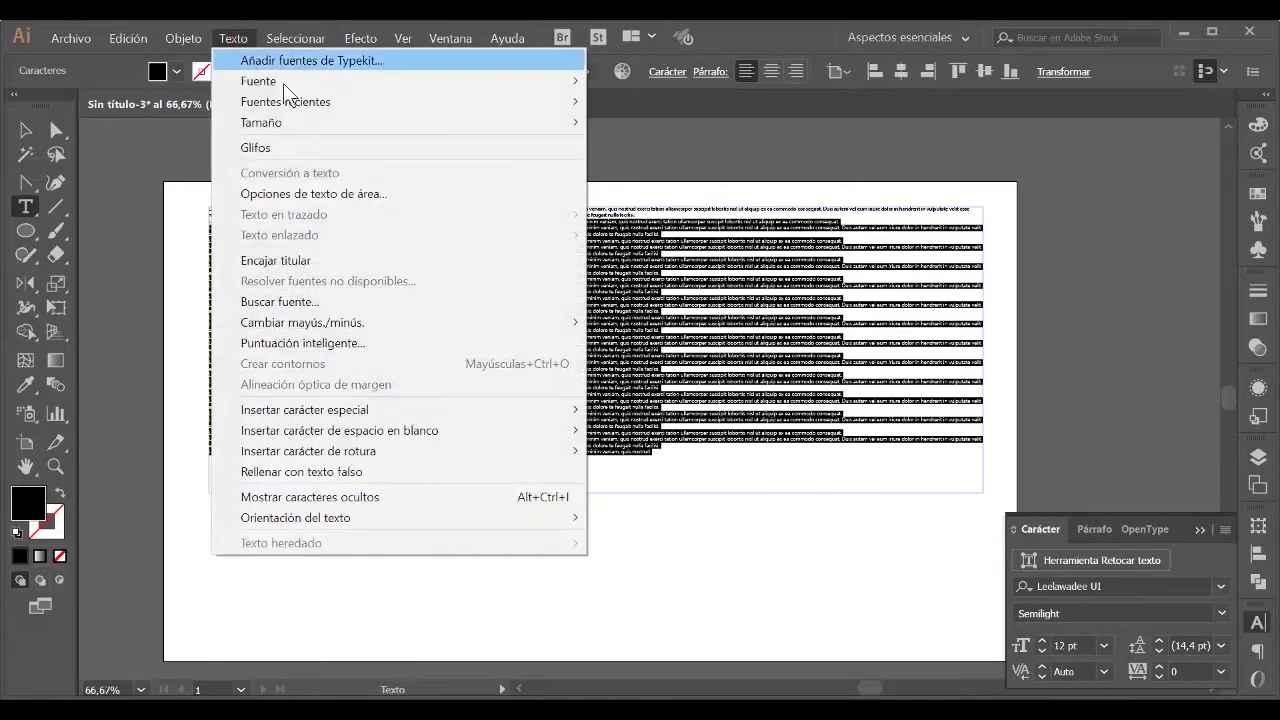
{"action": "mouse_move", "coordinate": [486, 82]}
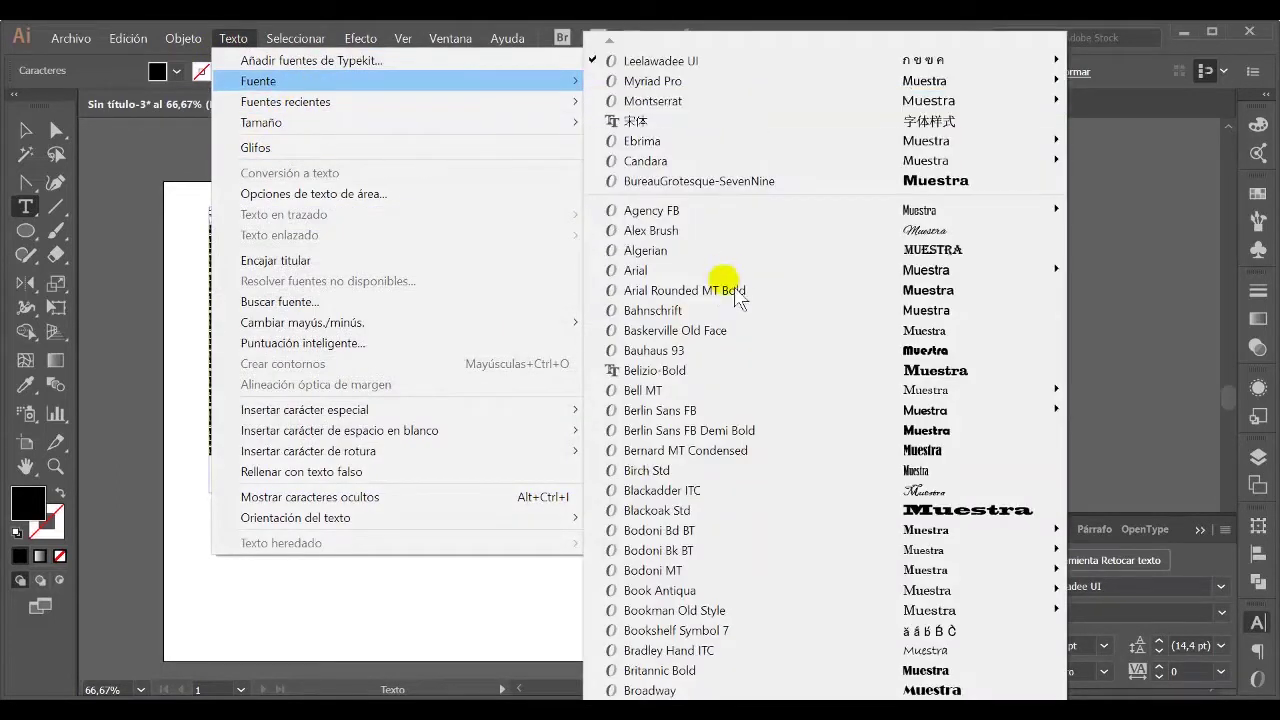
{"action": "scroll", "coordinate": [826, 400], "scroll_direction": "down", "scroll_amount": 5}
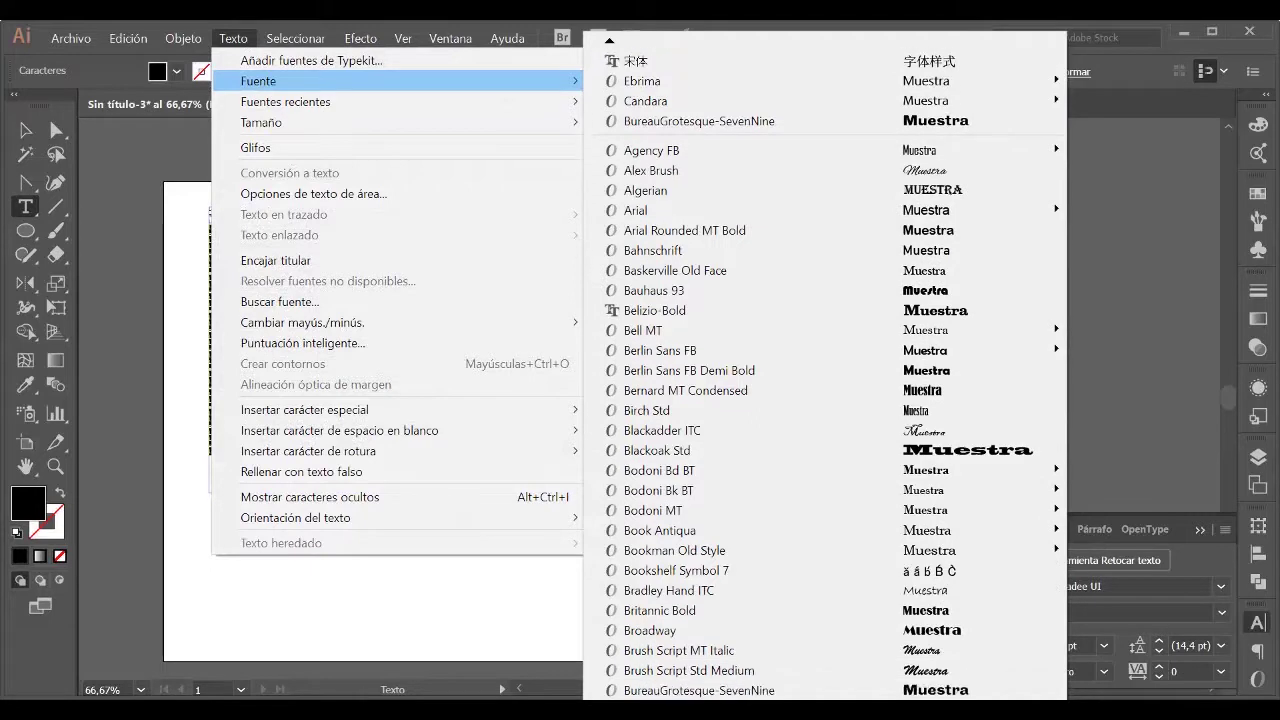
{"action": "scroll", "coordinate": [703, 524], "scroll_direction": "down", "scroll_amount": 1}
{"action": "left_click", "coordinate": [711, 456]}
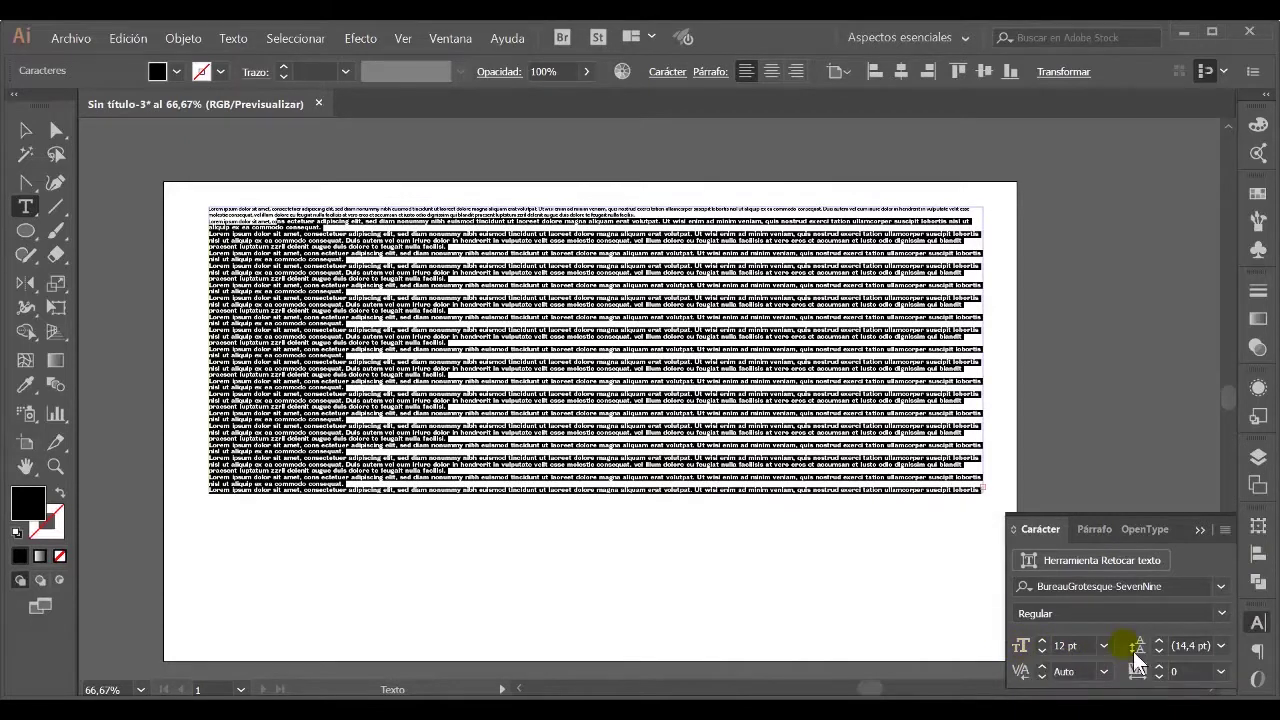
{"action": "left_click", "coordinate": [1106, 645]}
{"action": "left_click", "coordinate": [1158, 598]}
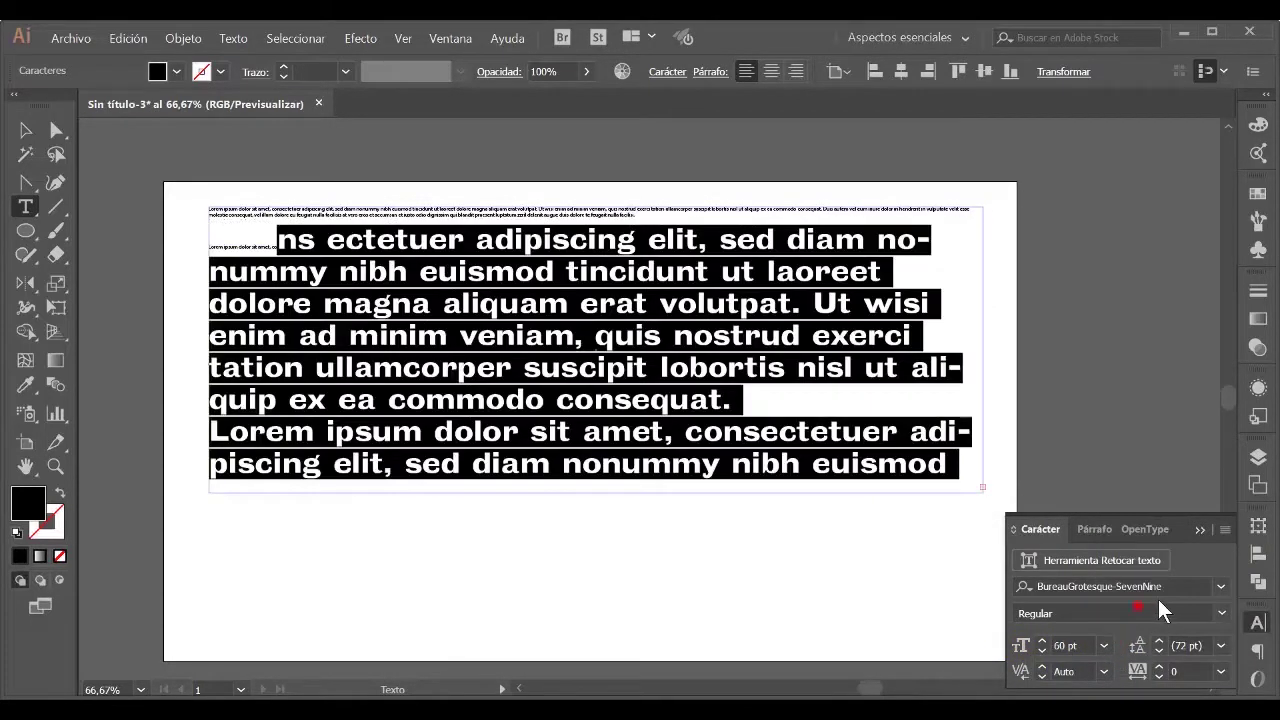
Extend the text frame down to the artboard's bottom edge and out past its right edge
{"action": "left_click", "coordinate": [26, 130]}
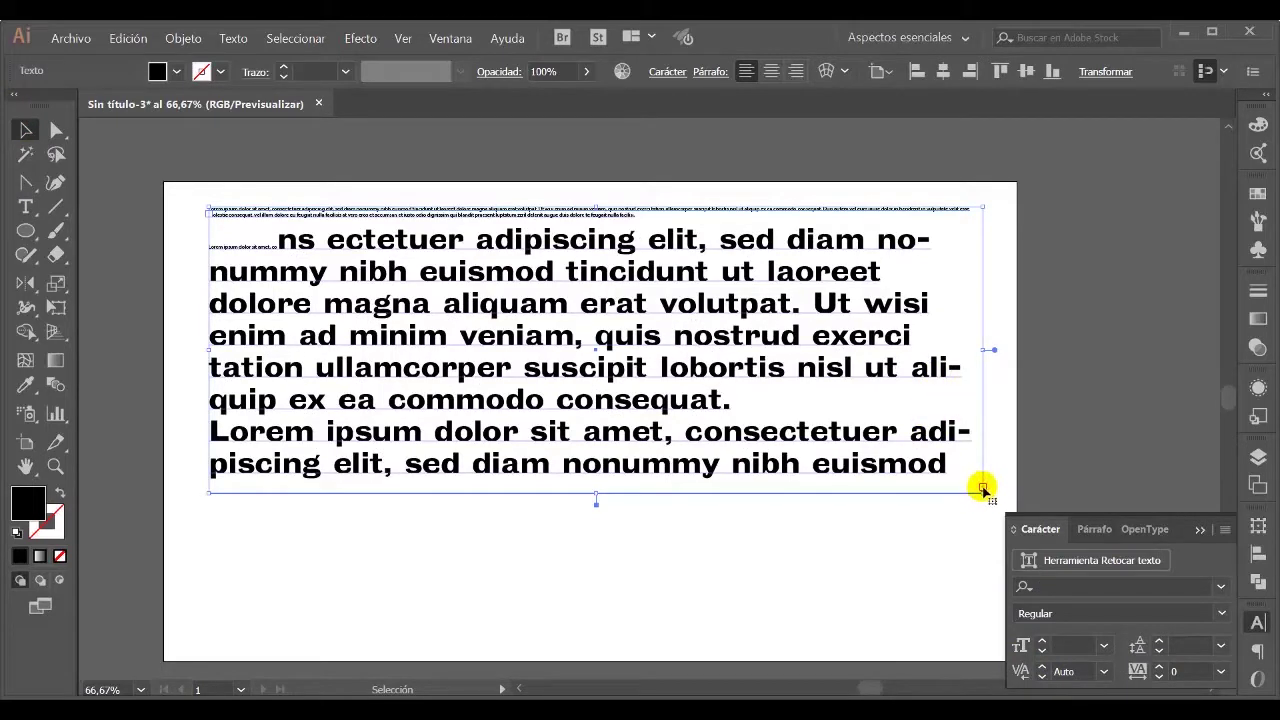
{"action": "left_click_drag", "start_coordinate": [595, 499], "coordinate": [594, 652]}
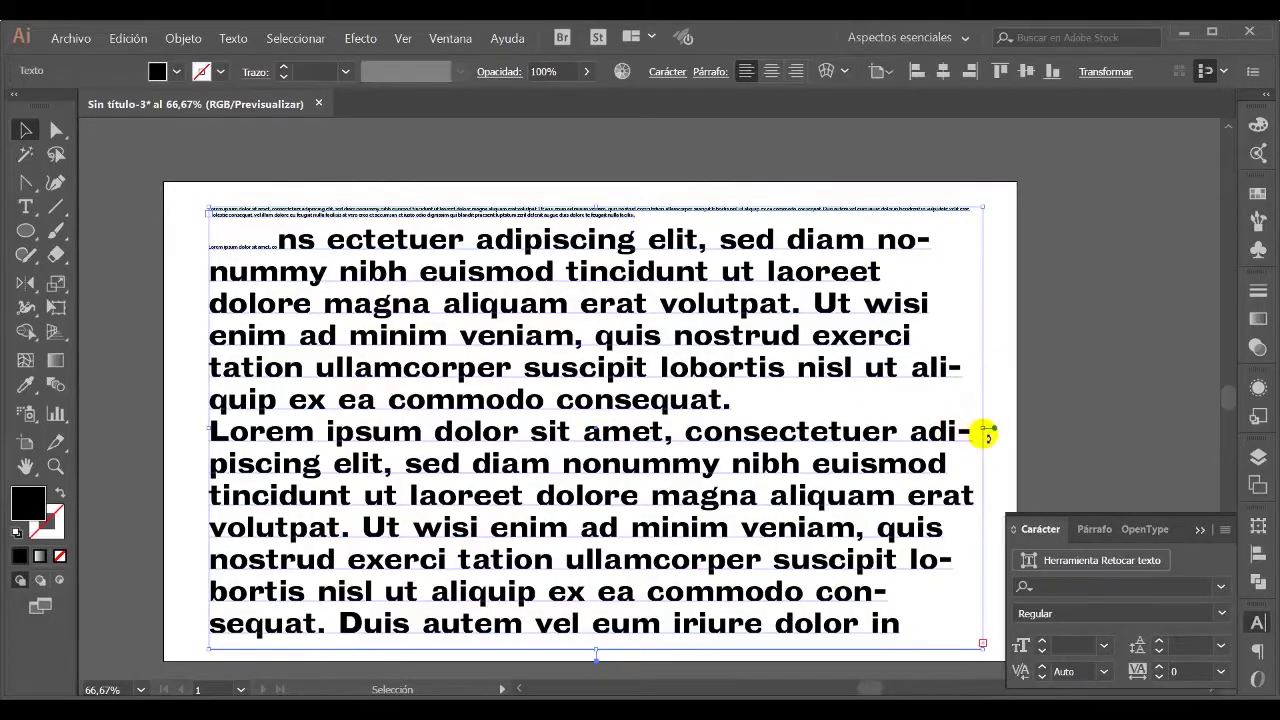
{"action": "left_click_drag", "start_coordinate": [988, 430], "coordinate": [1192, 430]}
Lengthen the text frame far below the artboard so more of the overflowing text fits
{"action": "key", "text": "ctrl+minus"}
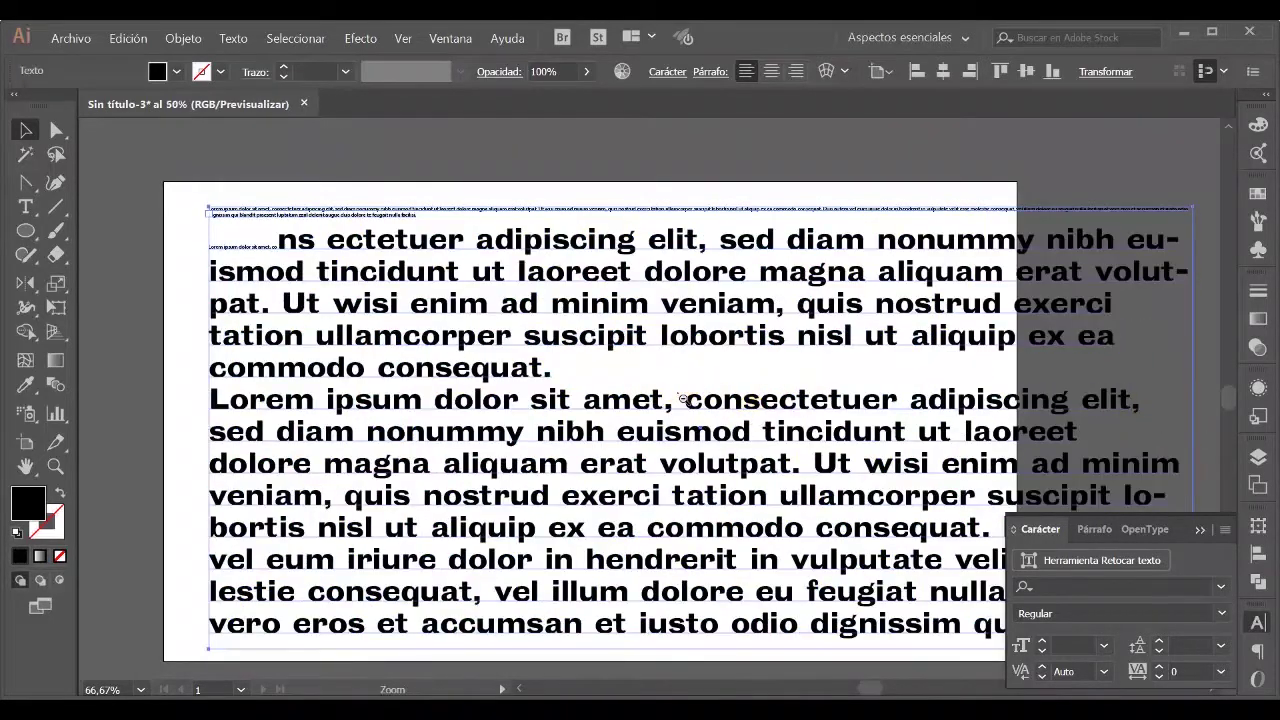
{"action": "left_click_drag", "start_coordinate": [700, 445], "coordinate": [603, 350]}
{"action": "left_click", "coordinate": [58, 467]}
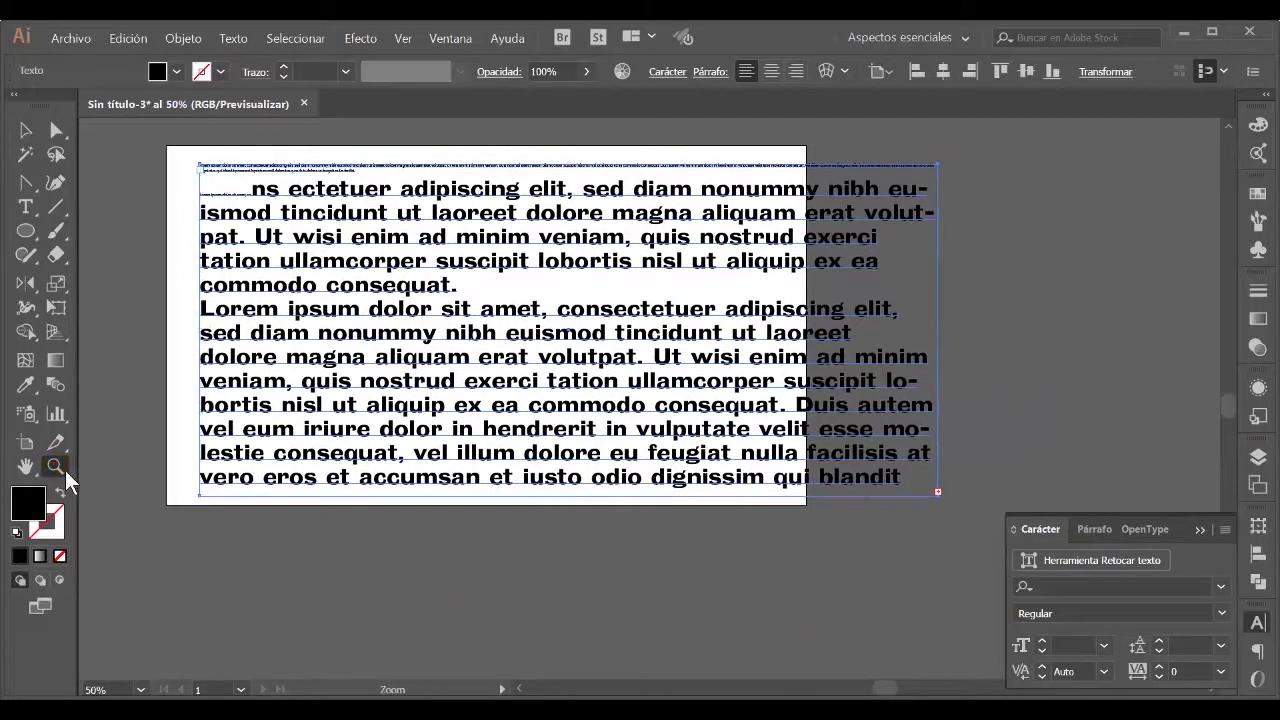
{"action": "left_click", "coordinate": [533, 378], "text": "alt"}
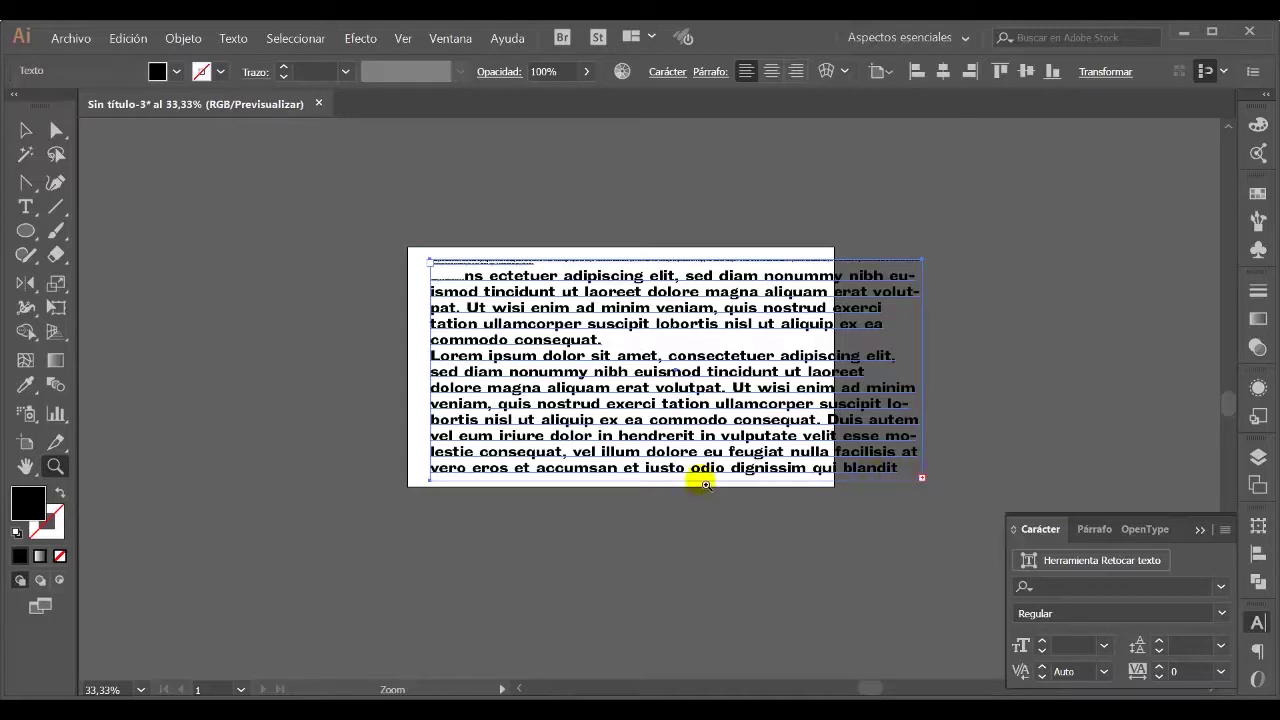
{"action": "left_click", "coordinate": [25, 129]}
{"action": "left_click_drag", "start_coordinate": [676, 481], "coordinate": [697, 638]}
{"action": "scroll", "coordinate": [706, 460], "scroll_direction": "down", "scroll_amount": 2}
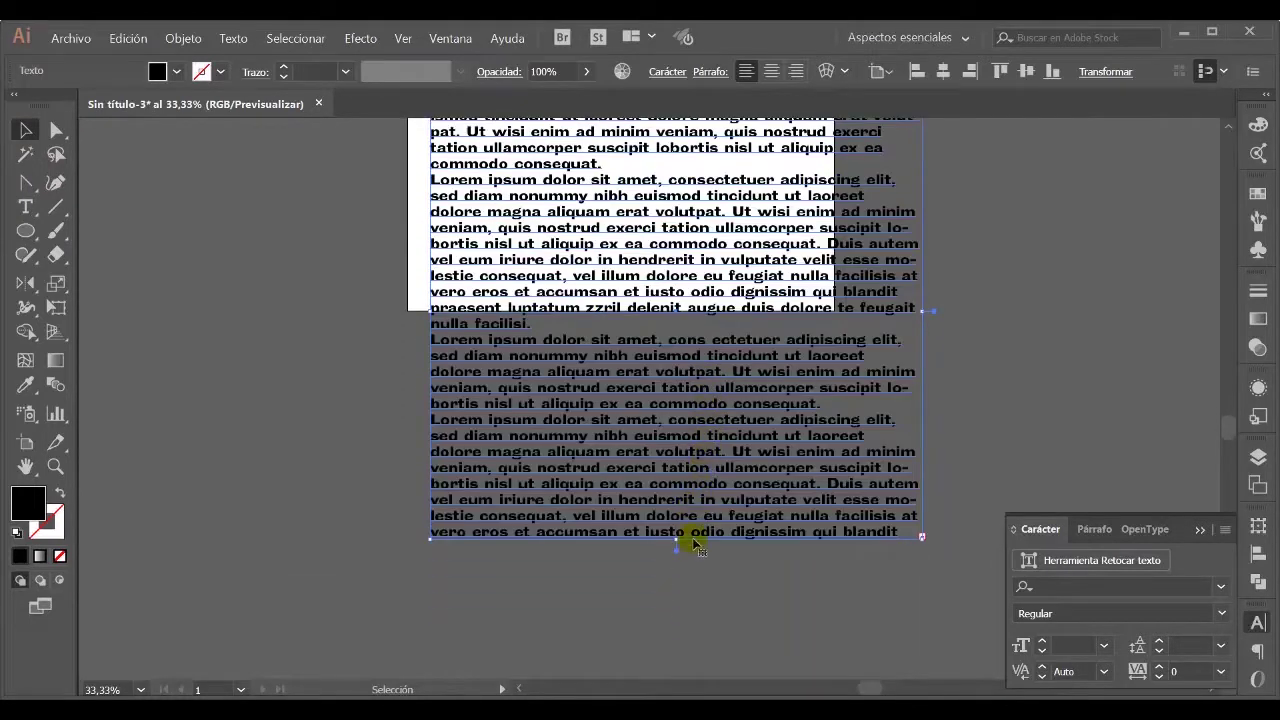
{"action": "left_click_drag", "start_coordinate": [679, 541], "coordinate": [710, 632]}
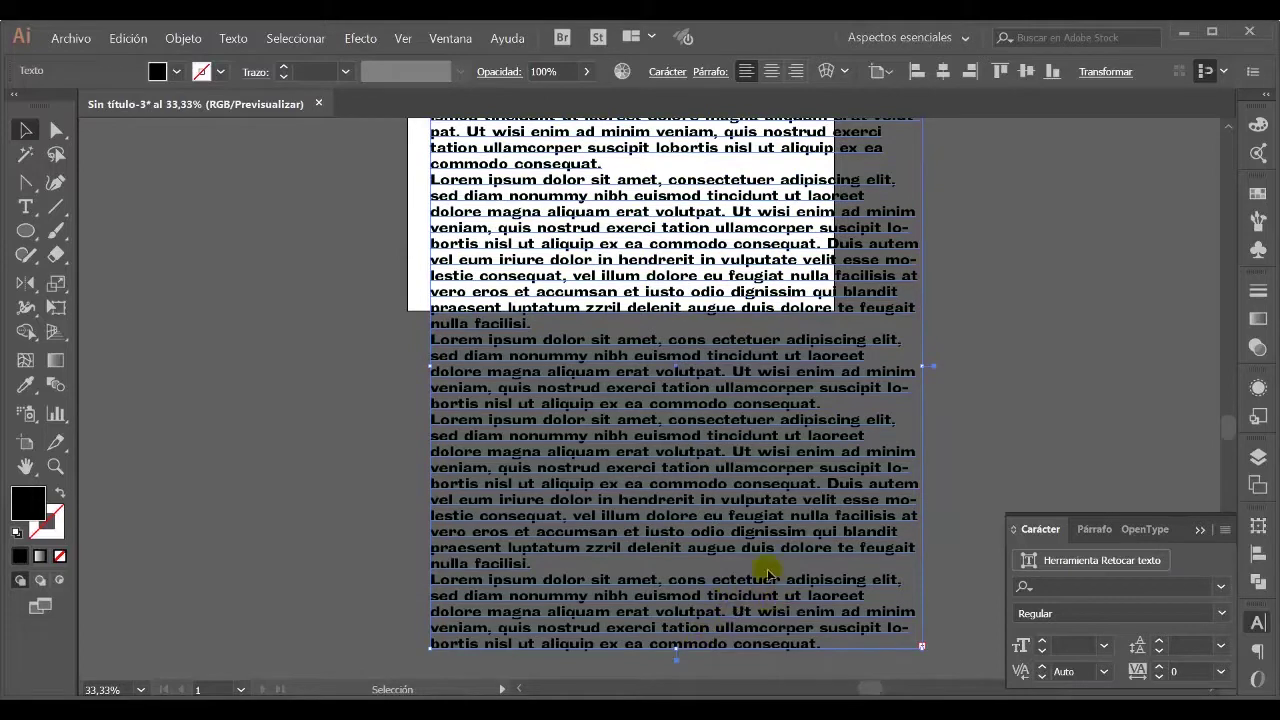
Delete several passages from the beginning of the placeholder text, including the small 12 pt lines
{"action": "scroll", "coordinate": [729, 497], "scroll_direction": "down", "scroll_amount": 1}
{"action": "scroll", "coordinate": [729, 497], "scroll_direction": "up", "scroll_amount": 4}
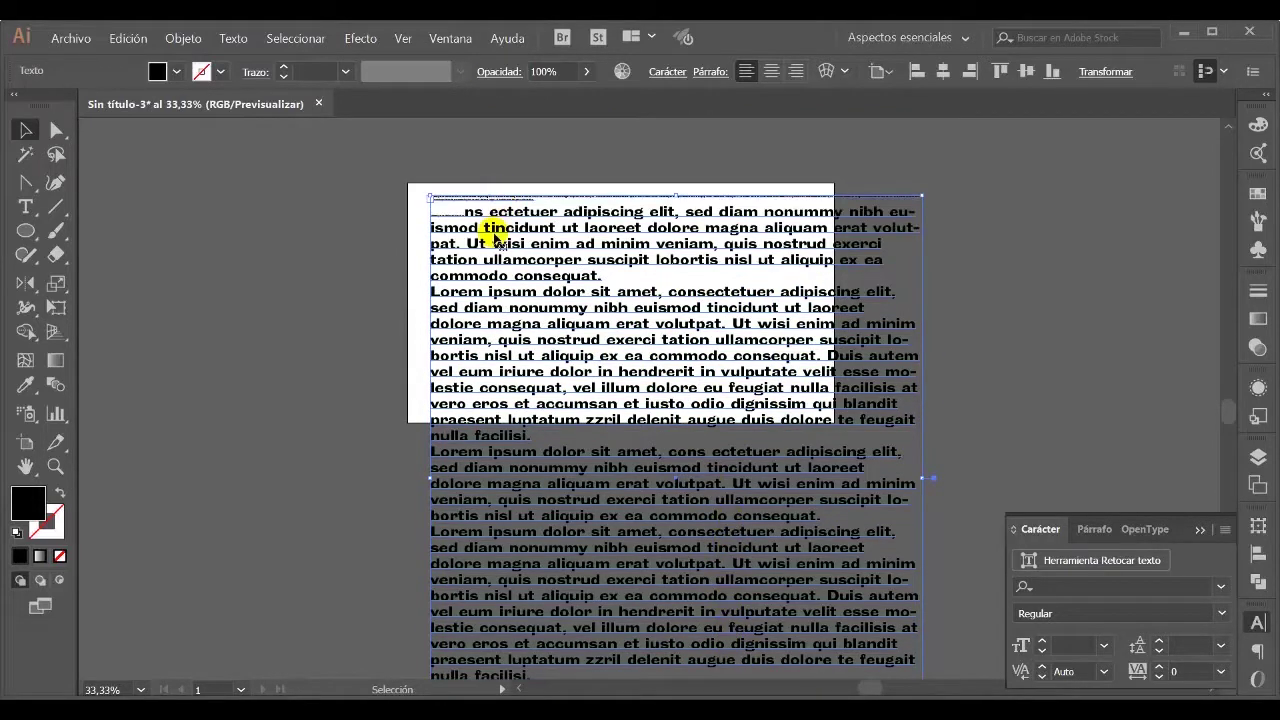
{"action": "triple_click", "coordinate": [494, 236]}
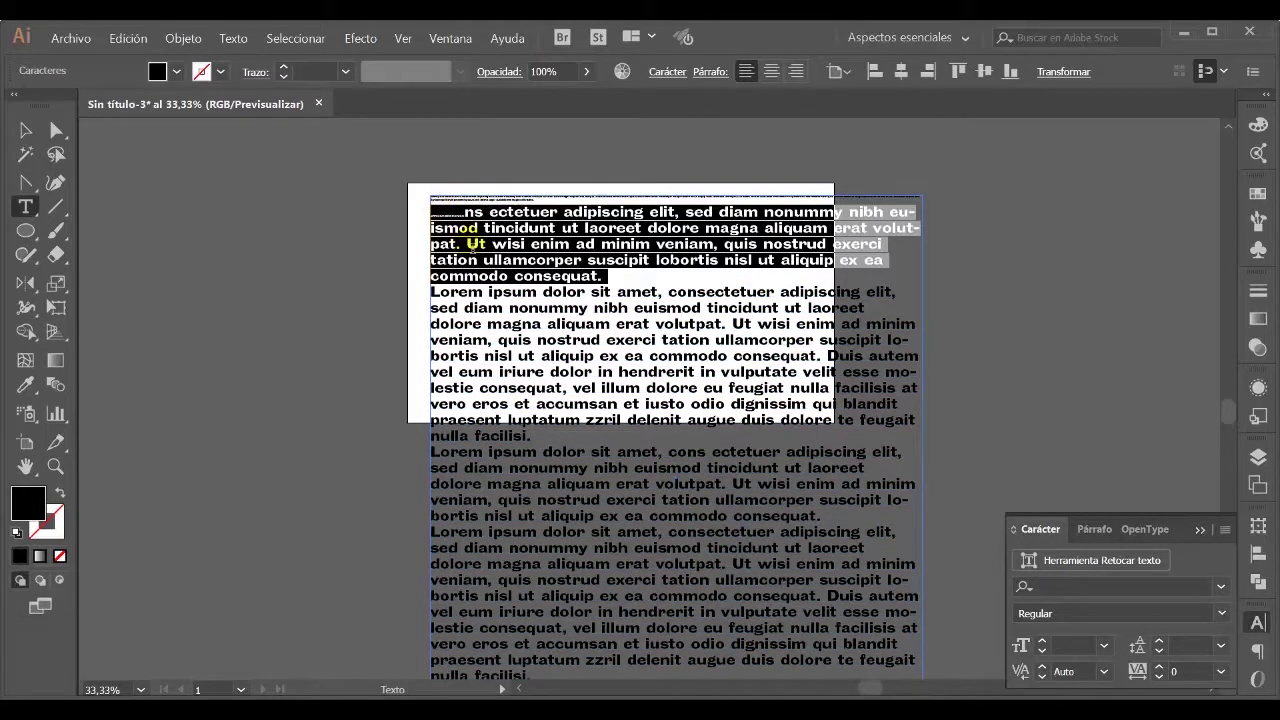
{"action": "key", "text": "BackSpace"}
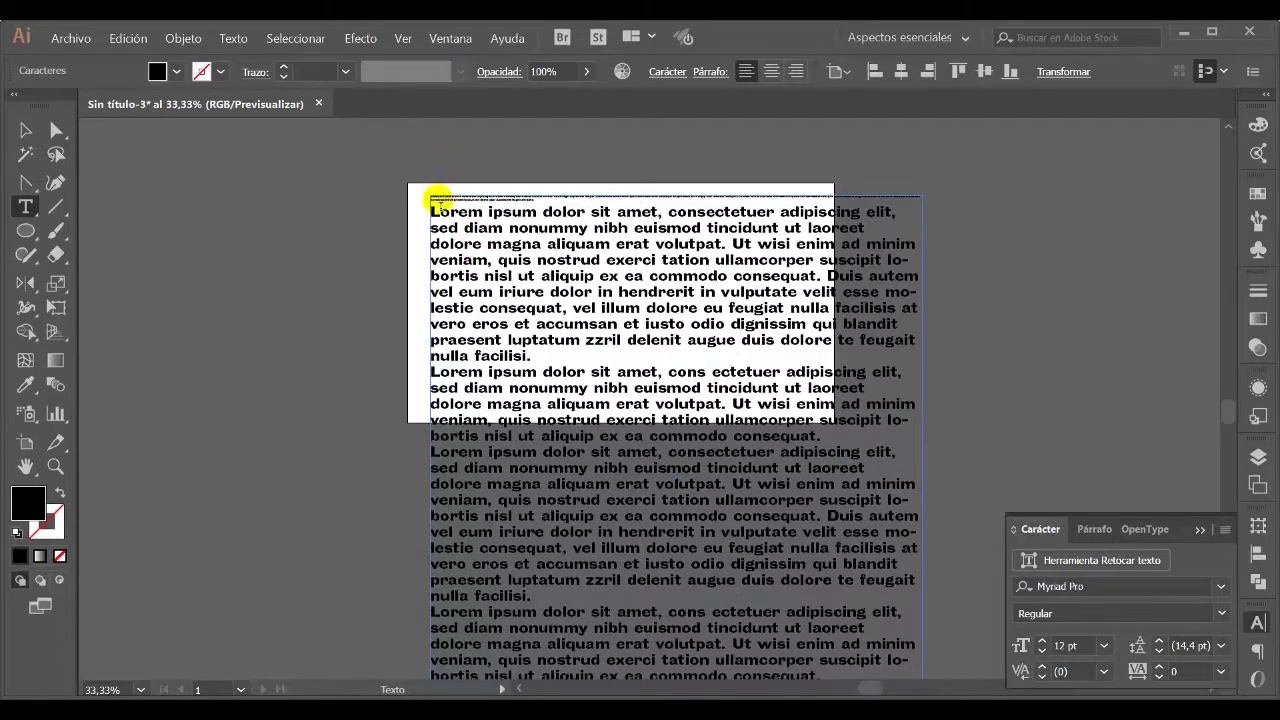
{"action": "key", "text": "ctrl+a"}
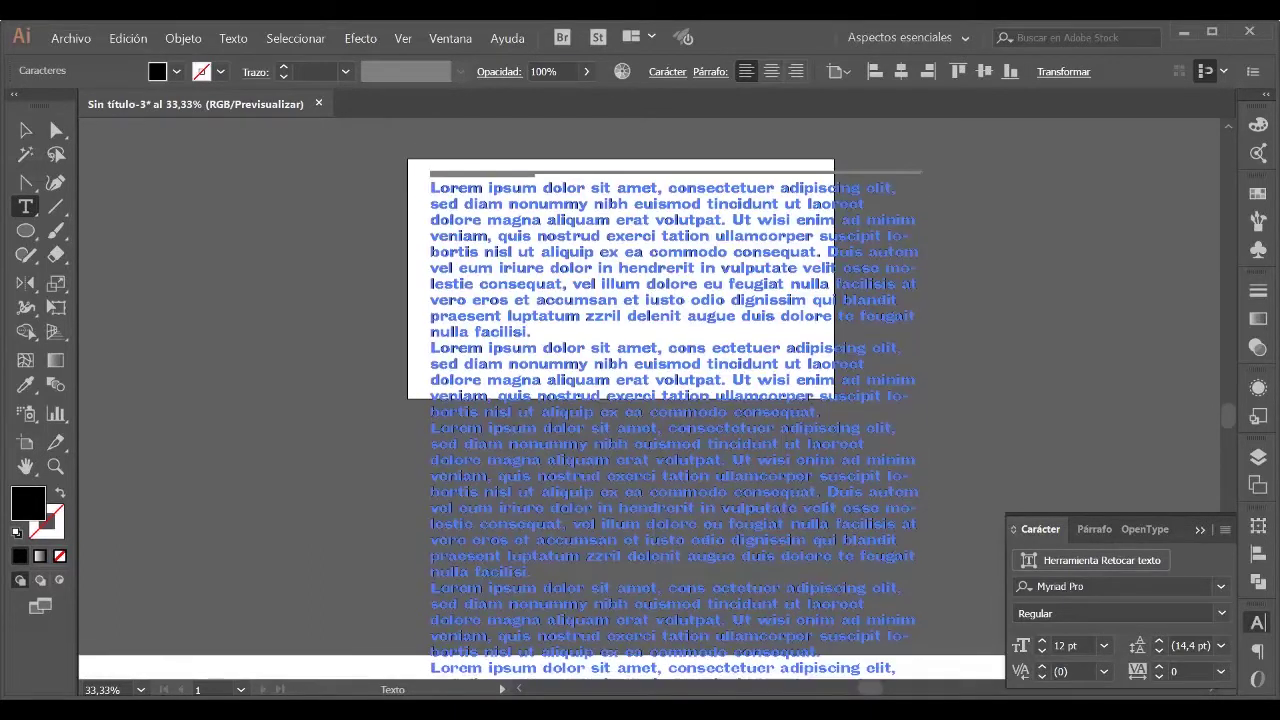
{"action": "left_click", "coordinate": [1116, 566]}
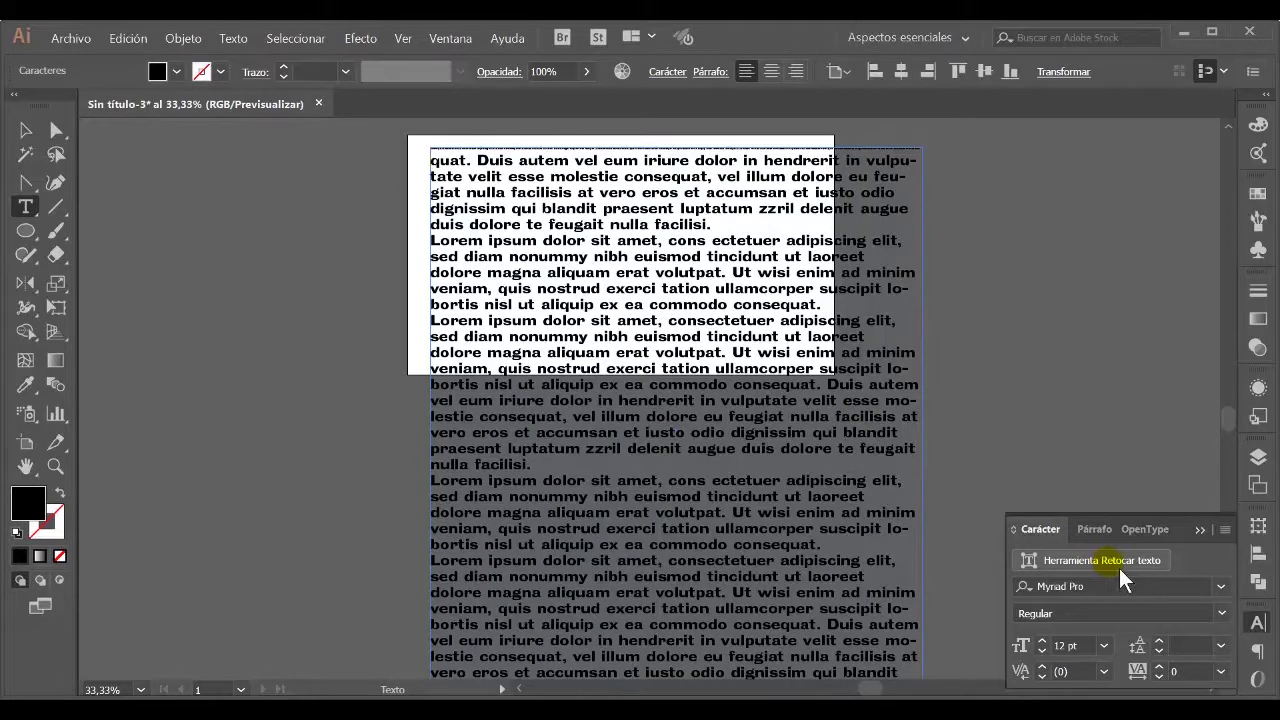
{"action": "scroll", "coordinate": [790, 372], "scroll_direction": "down", "scroll_amount": 2}
{"action": "left_click_drag", "start_coordinate": [536, 636], "coordinate": [440, 87]}
{"action": "key", "text": "BackSpace"}
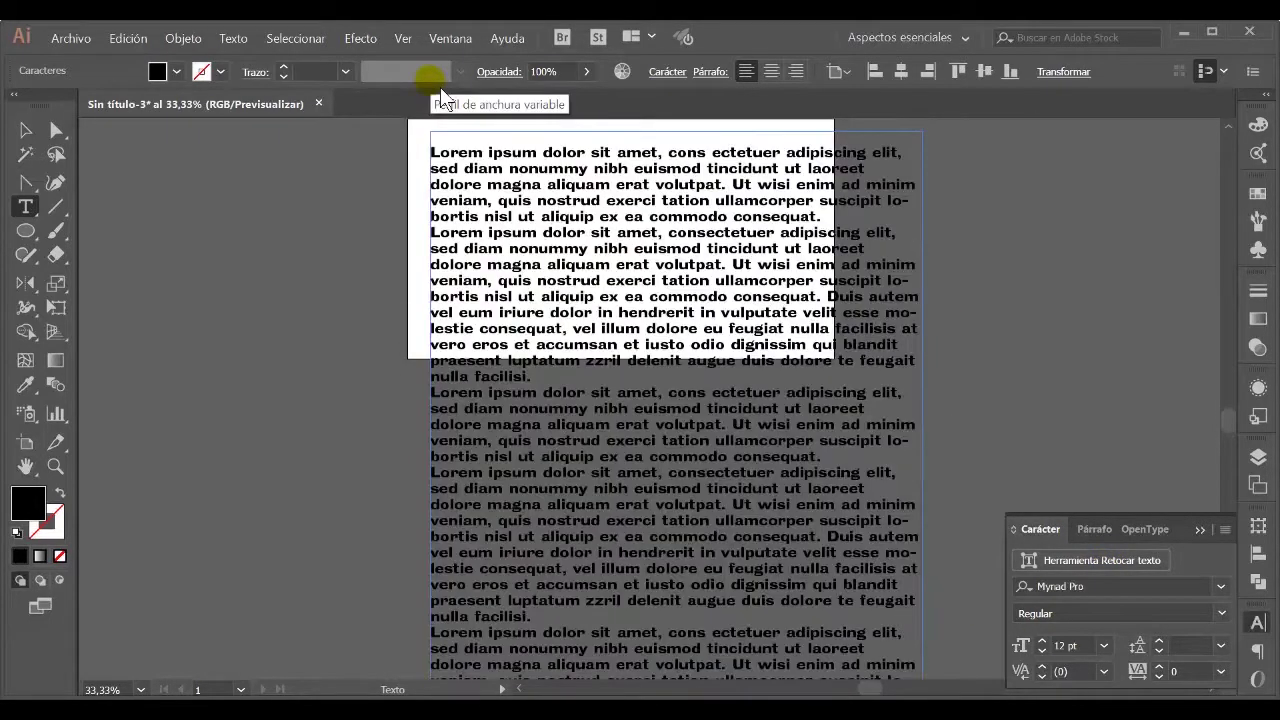
{"action": "left_click_drag", "start_coordinate": [434, 151], "coordinate": [777, 643]}
{"action": "left_click", "coordinate": [784, 646]}
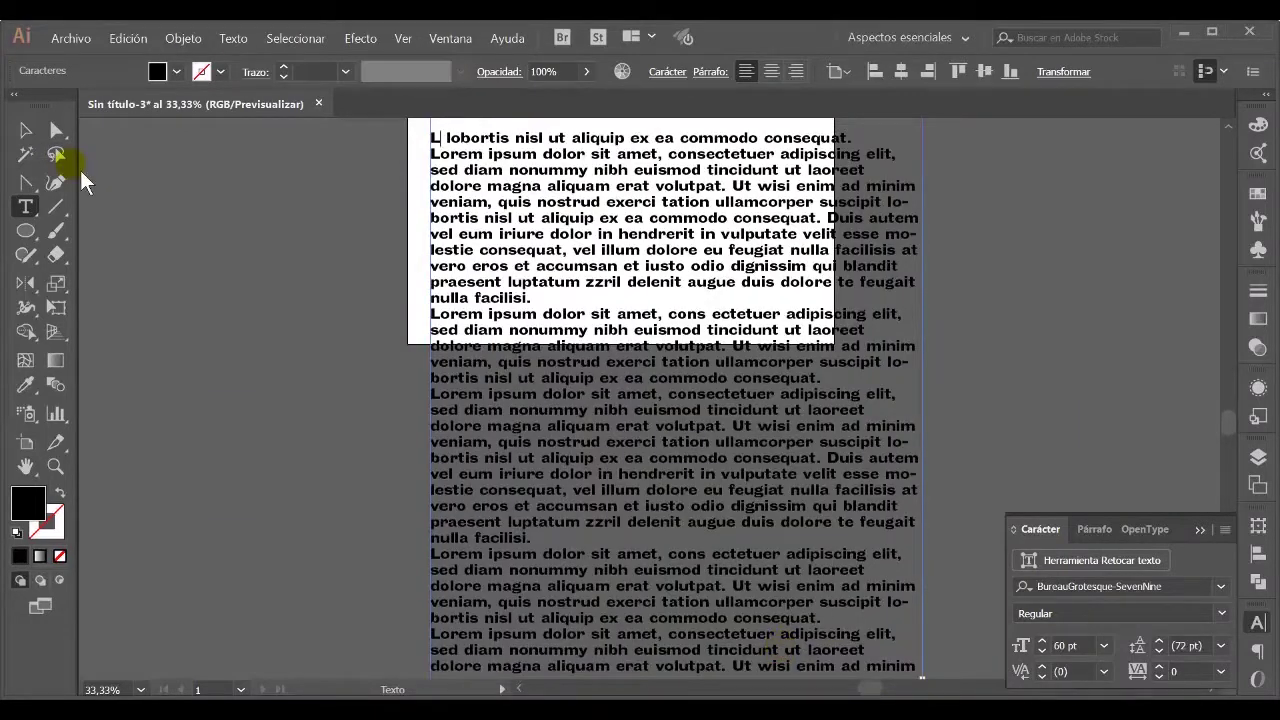
Delete the whole area text frame and place a "Lorem ipsum" point text on the upper half of the artboard
{"action": "left_click", "coordinate": [38, 130]}
{"action": "key", "text": "Delete"}
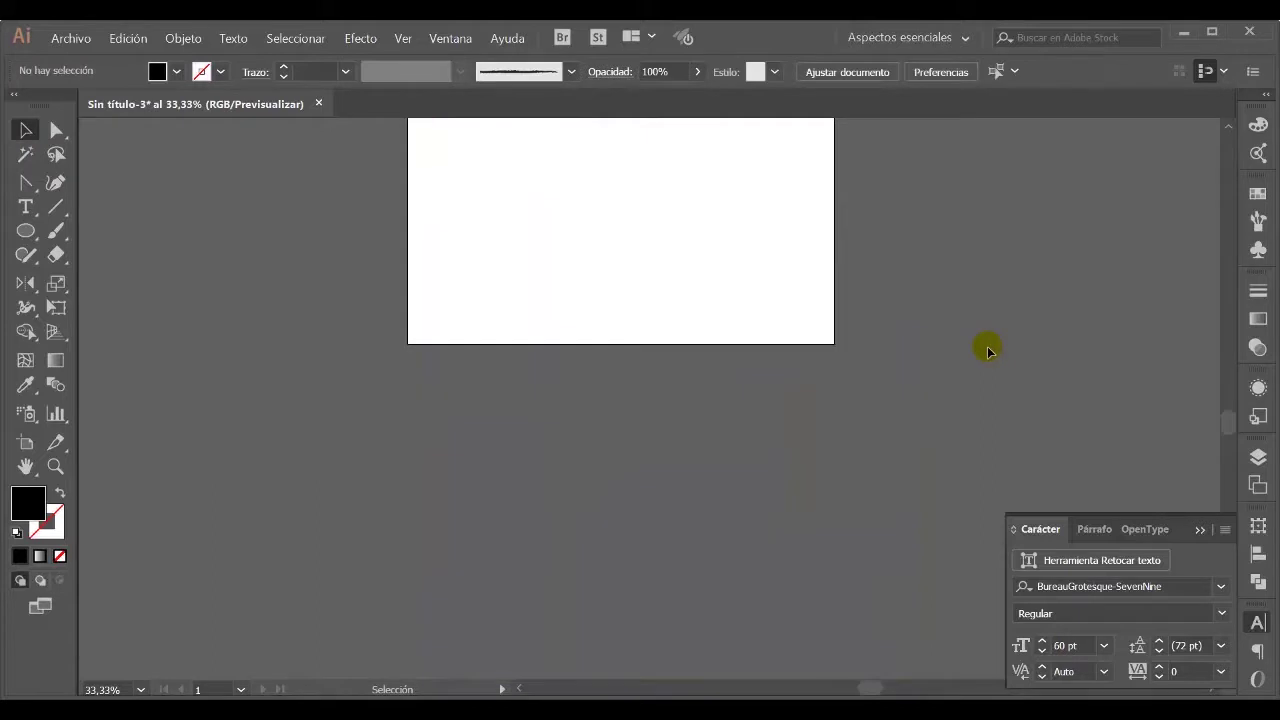
{"action": "scroll", "coordinate": [800, 371], "scroll_direction": "up", "scroll_amount": 3}
{"action": "left_click", "coordinate": [26, 209]}
{"action": "left_click", "coordinate": [541, 334]}
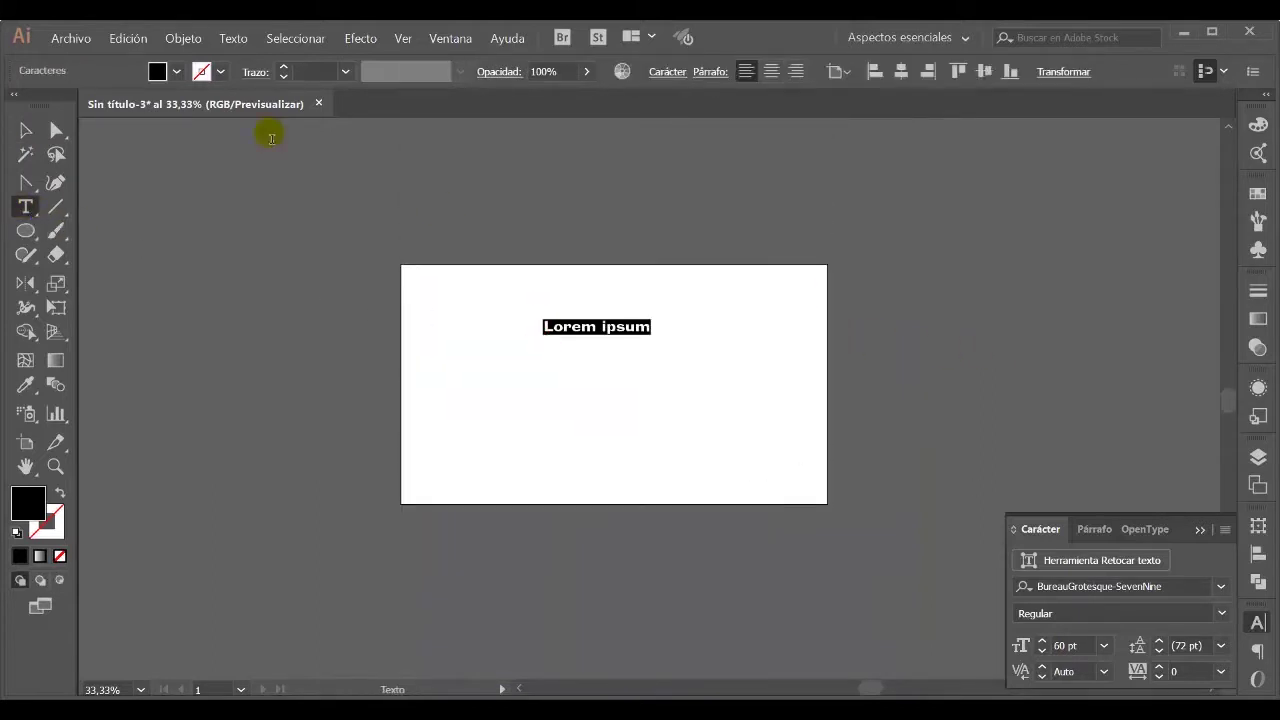
Stretch the "Lorem ipsum" point text horizontally past the artboard's right edge, and delete it
{"action": "left_click", "coordinate": [25, 130]}
{"action": "left_click_drag", "start_coordinate": [651, 329], "coordinate": [968, 350]}
{"action": "left_click_drag", "start_coordinate": [743, 336], "coordinate": [781, 569]}
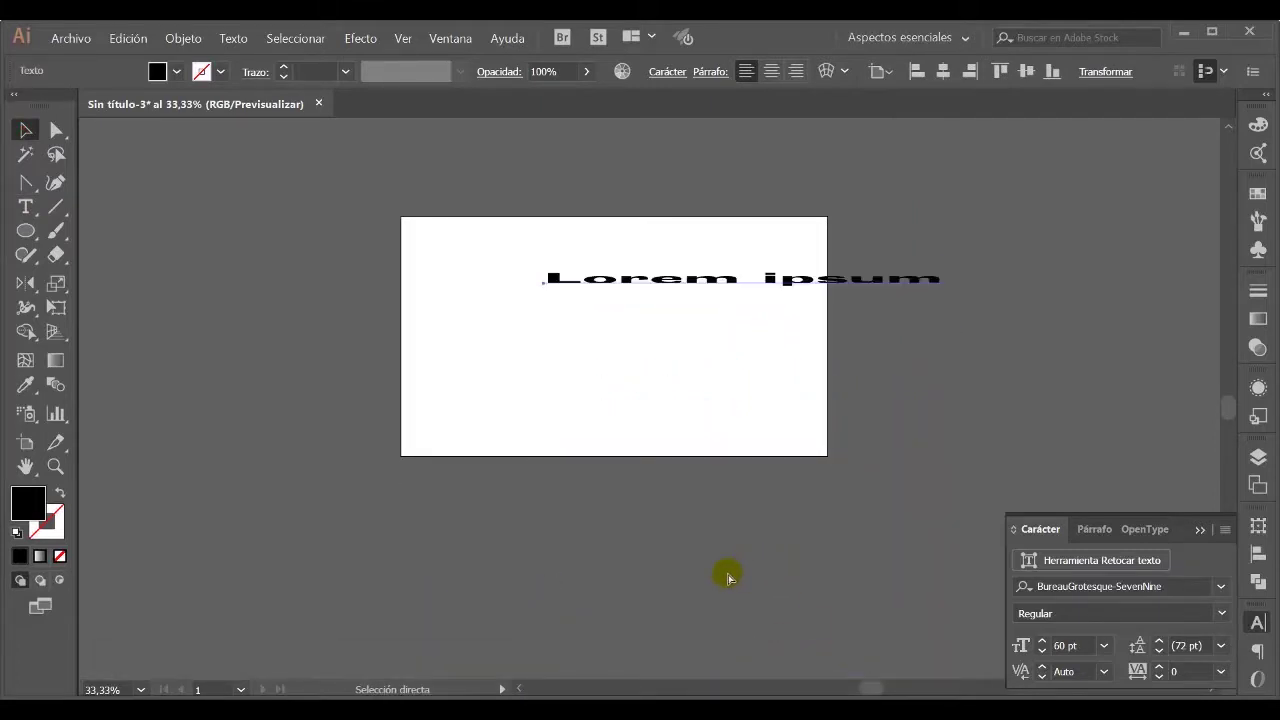
{"action": "key", "text": "Delete"}
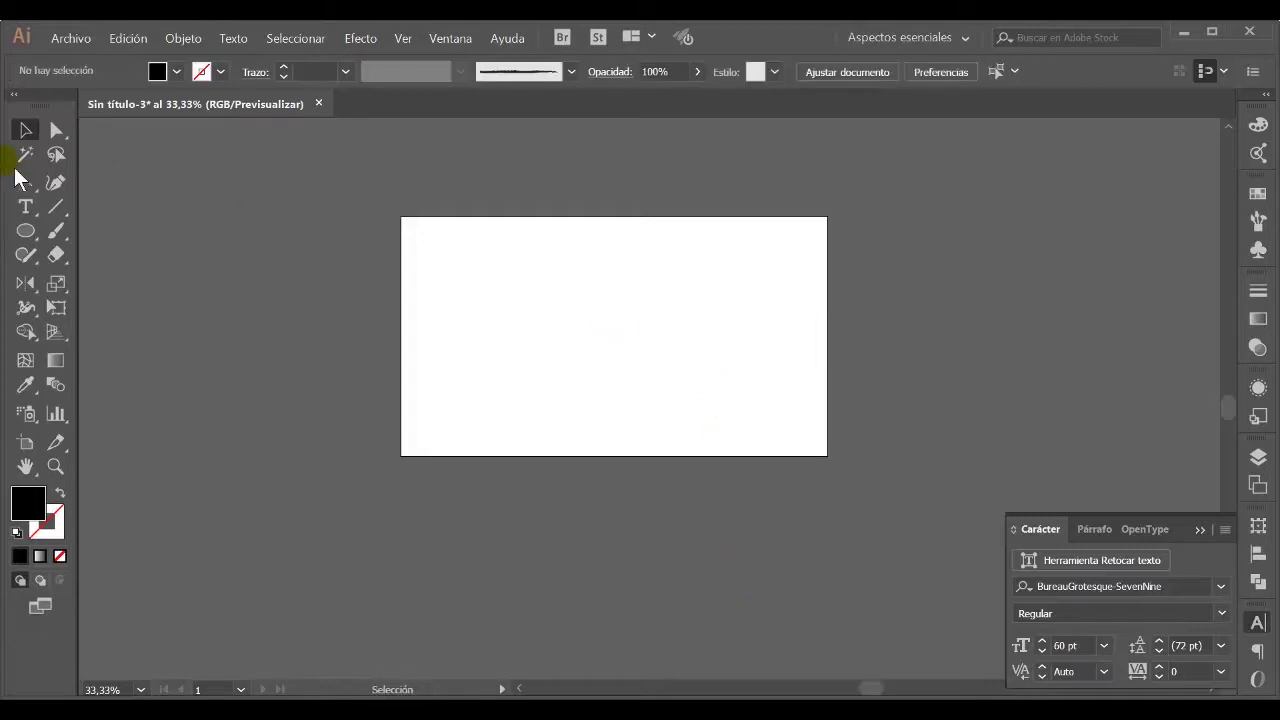
Create a small area text frame with placeholder text in the artboard's upper left and set the font size to 21 pt
{"action": "left_click", "coordinate": [27, 210]}
{"action": "left_click_drag", "start_coordinate": [471, 246], "coordinate": [620, 351]}
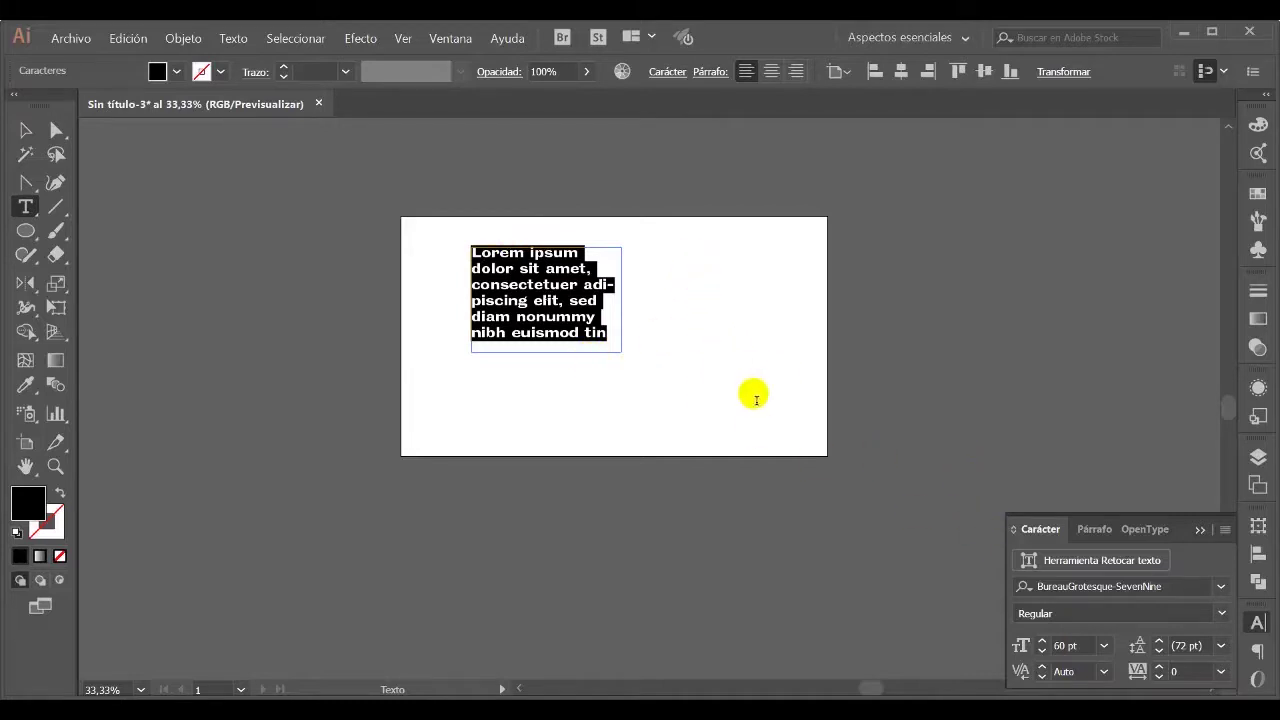
{"action": "left_click", "coordinate": [1104, 645]}
{"action": "left_click", "coordinate": [1137, 535]}
{"action": "left_click", "coordinate": [1104, 648]}
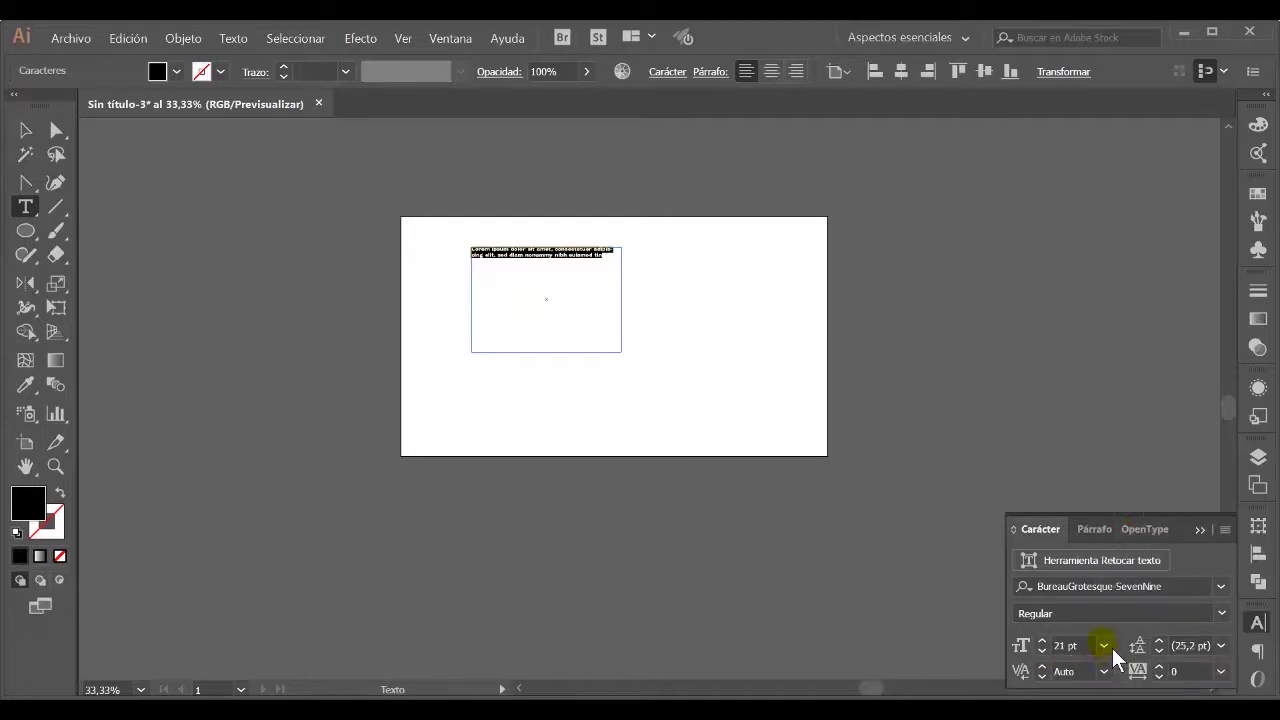
Look through the available fonts and the preset font sizes for the selected placeholder text
{"action": "left_click", "coordinate": [1221, 587]}
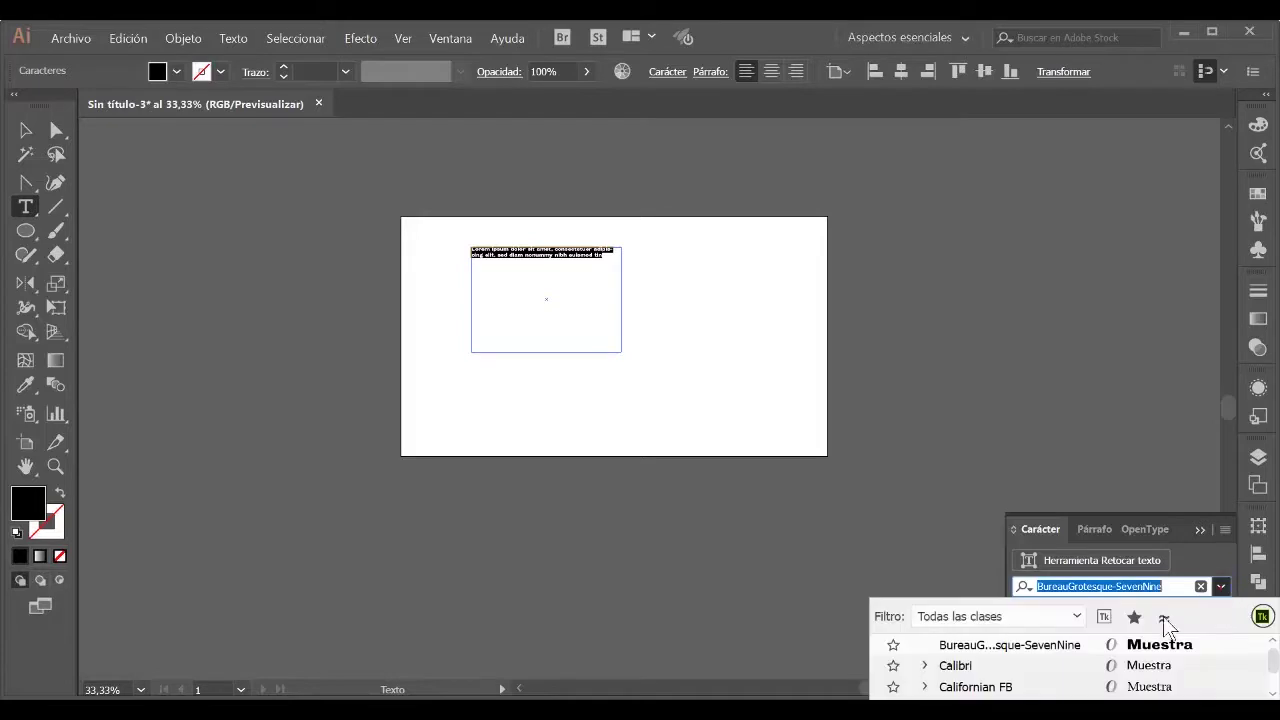
{"action": "mouse_move", "coordinate": [1272, 655]}
{"action": "left_mouse_down"}
{"action": "mouse_move", "coordinate": [1270, 683]}
{"action": "mouse_move", "coordinate": [1270, 665]}
{"action": "left_mouse_up"}
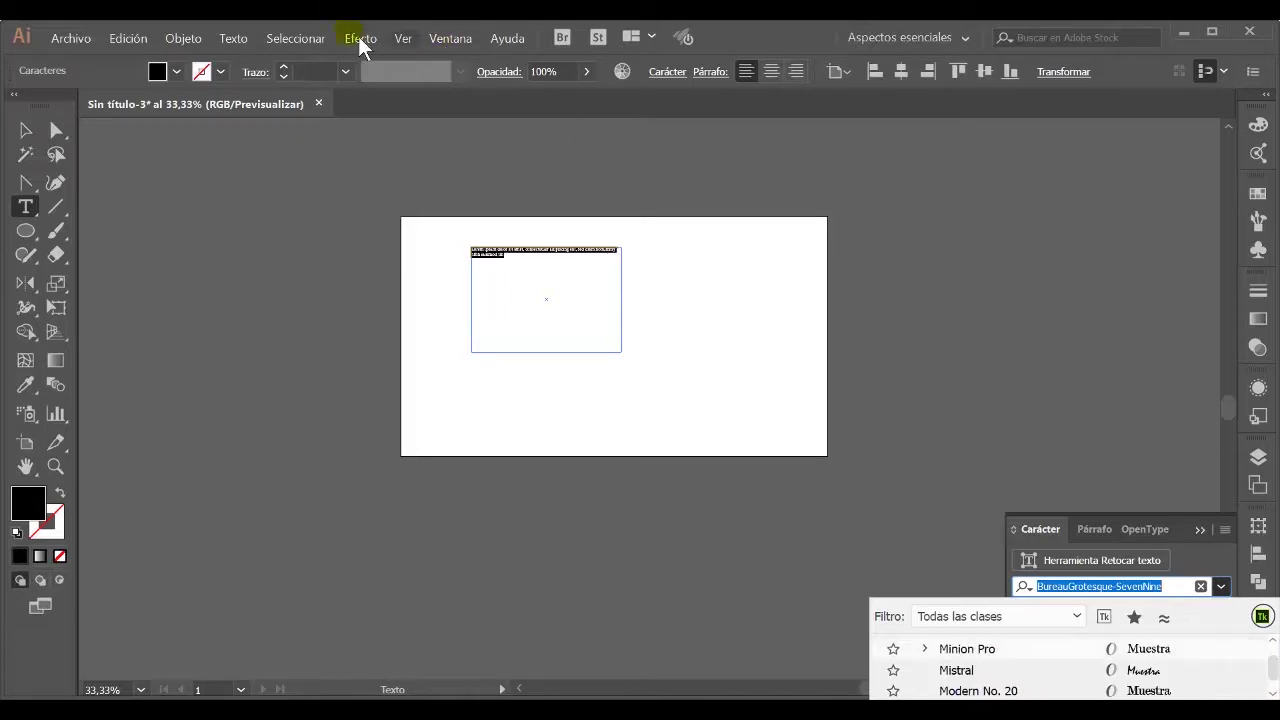
{"action": "left_click", "coordinate": [246, 45]}
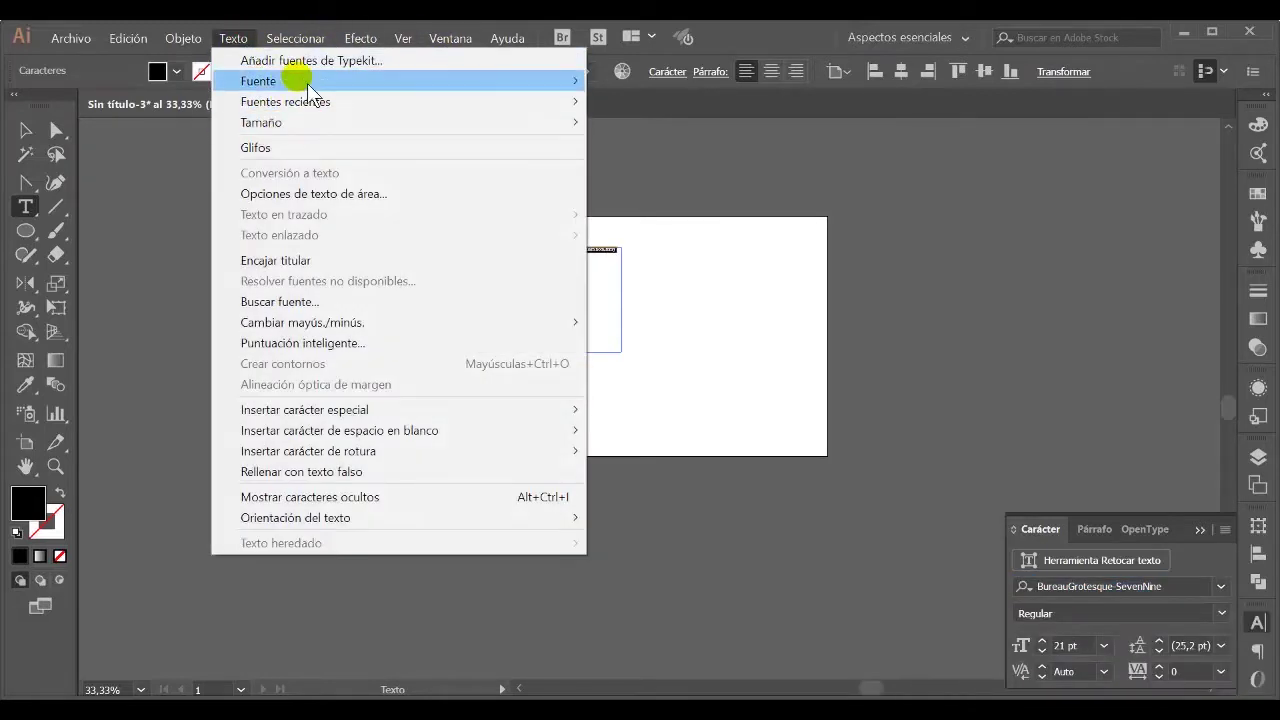
{"action": "mouse_move", "coordinate": [308, 85]}
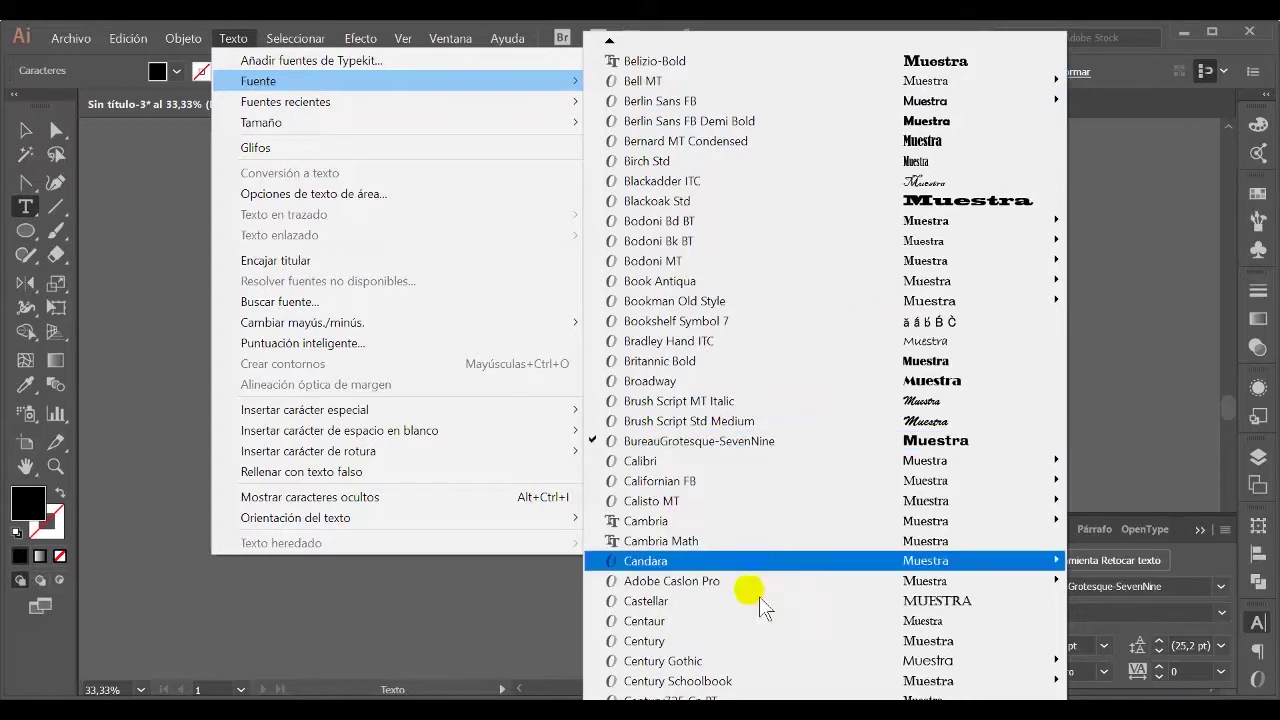
{"action": "mouse_move", "coordinate": [825, 700]}
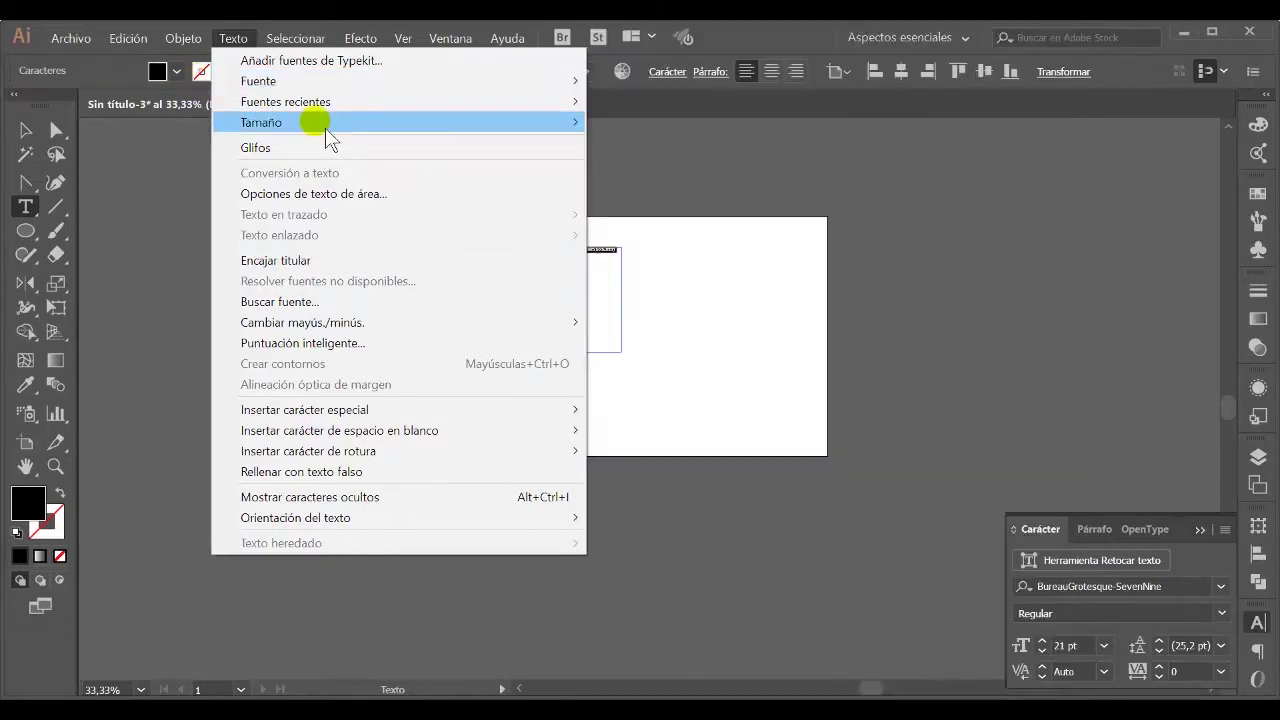
{"action": "mouse_move", "coordinate": [332, 126]}
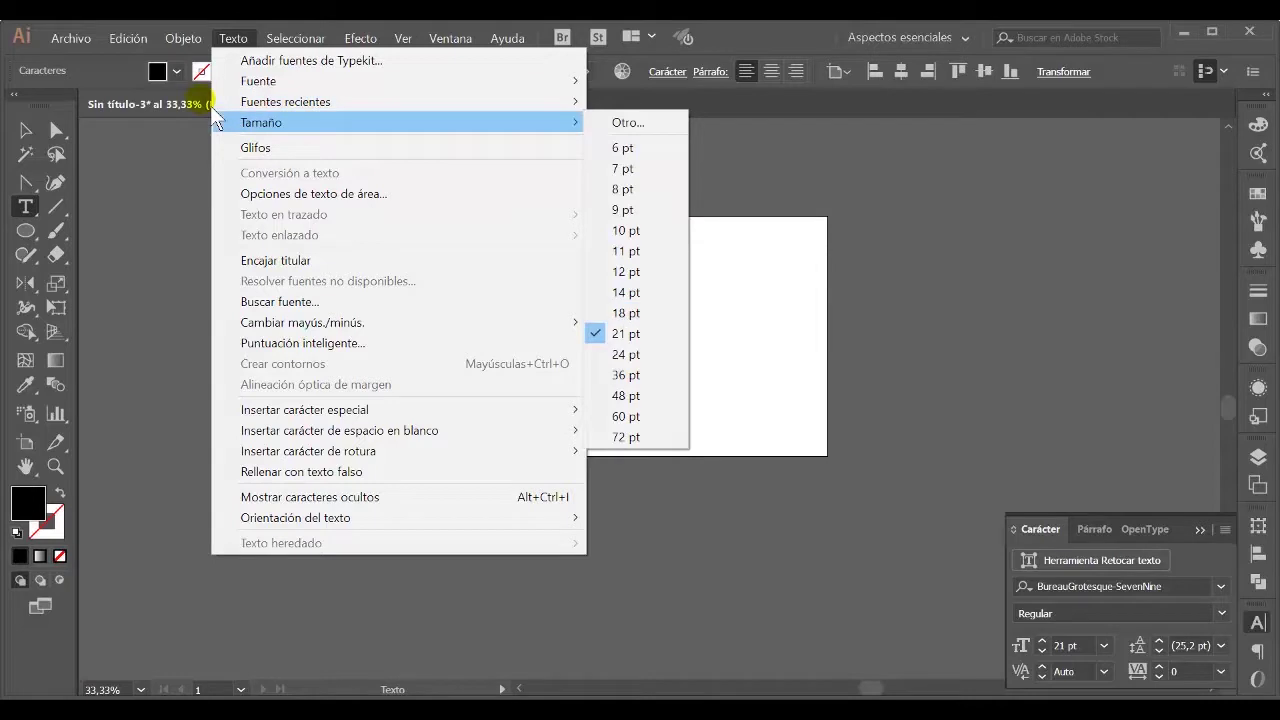
{"action": "mouse_move", "coordinate": [183, 38]}
{"action": "left_click", "coordinate": [724, 329]}
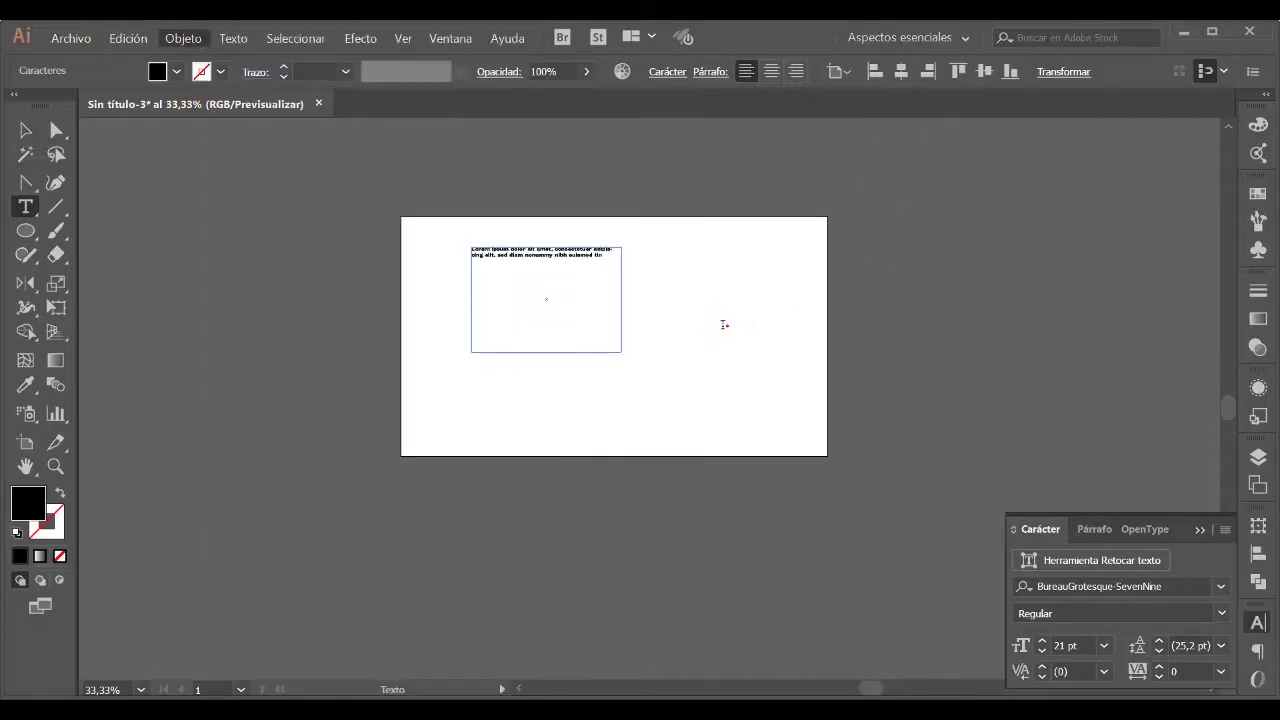
Resize the area text frame, making it shorter and narrower and then widening it so the text reflows over three lines
{"action": "left_click", "coordinate": [26, 130]}
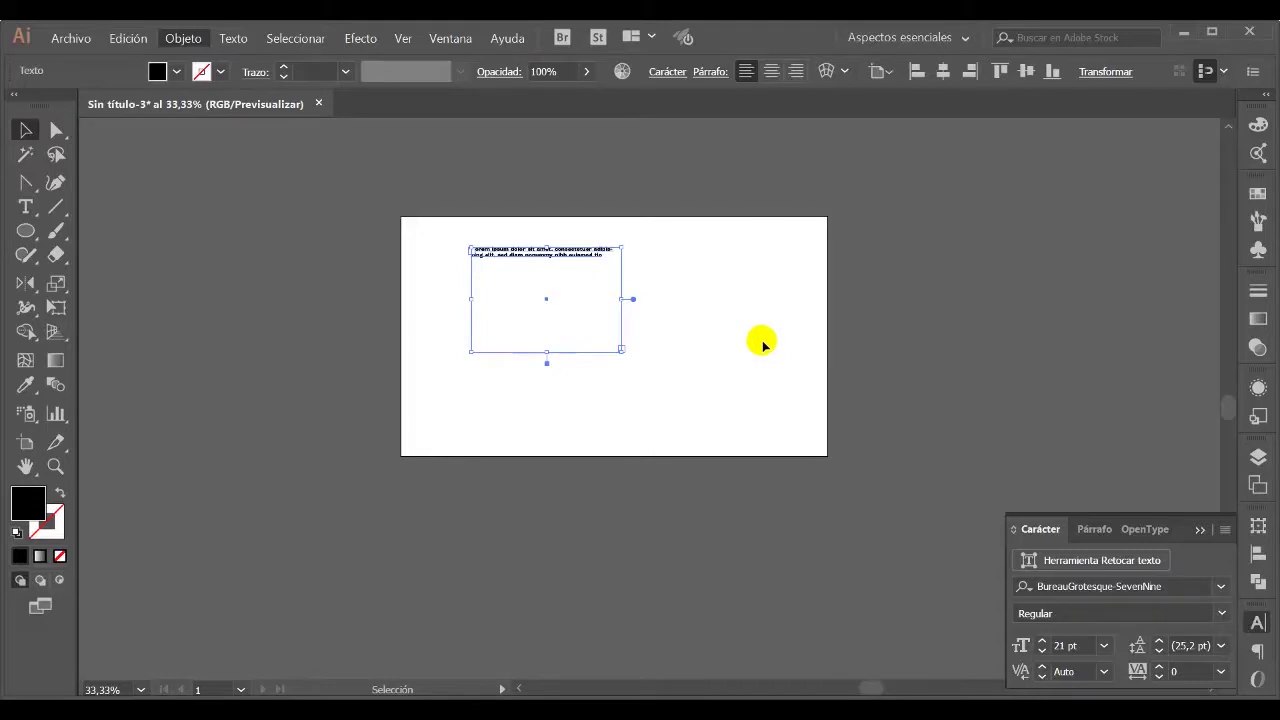
{"action": "key", "text": "ctrl+space"}
{"action": "left_click_drag", "start_coordinate": [580, 297], "coordinate": [900, 452]}
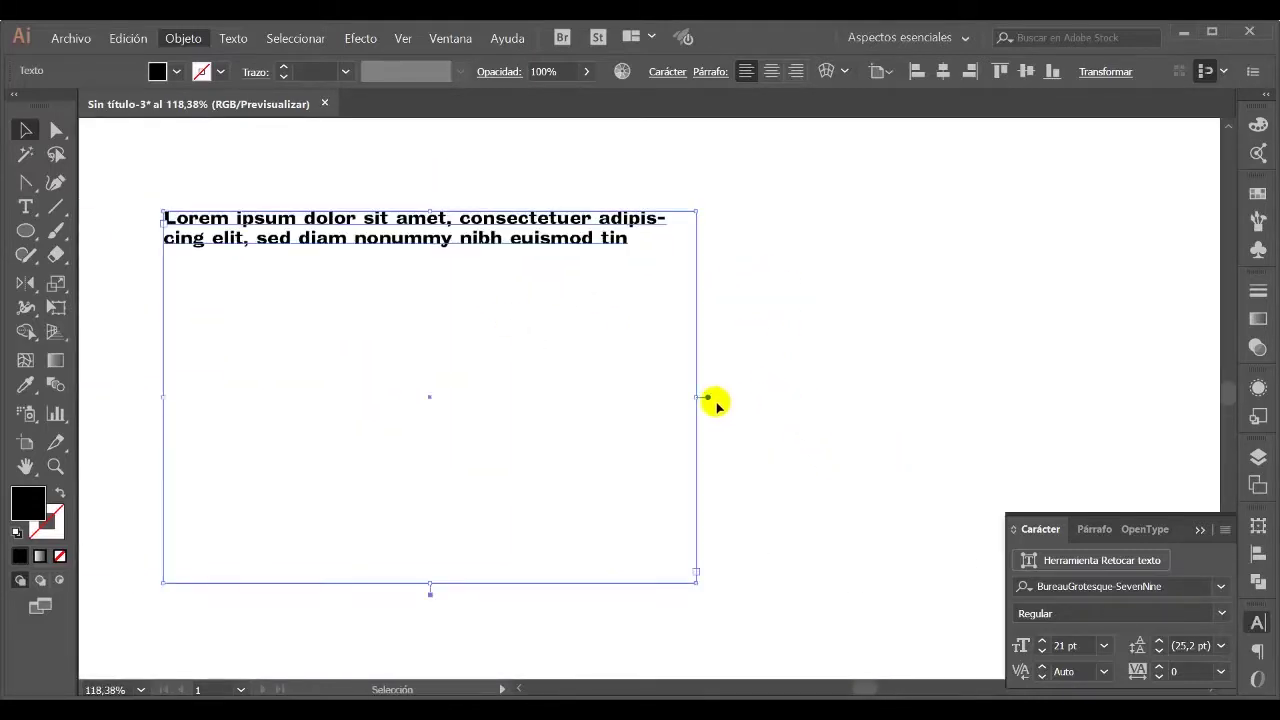
{"action": "left_click_drag", "start_coordinate": [434, 589], "coordinate": [440, 440]}
{"action": "left_click_drag", "start_coordinate": [700, 323], "coordinate": [326, 305]}
{"action": "left_click_drag", "start_coordinate": [242, 440], "coordinate": [245, 389]}
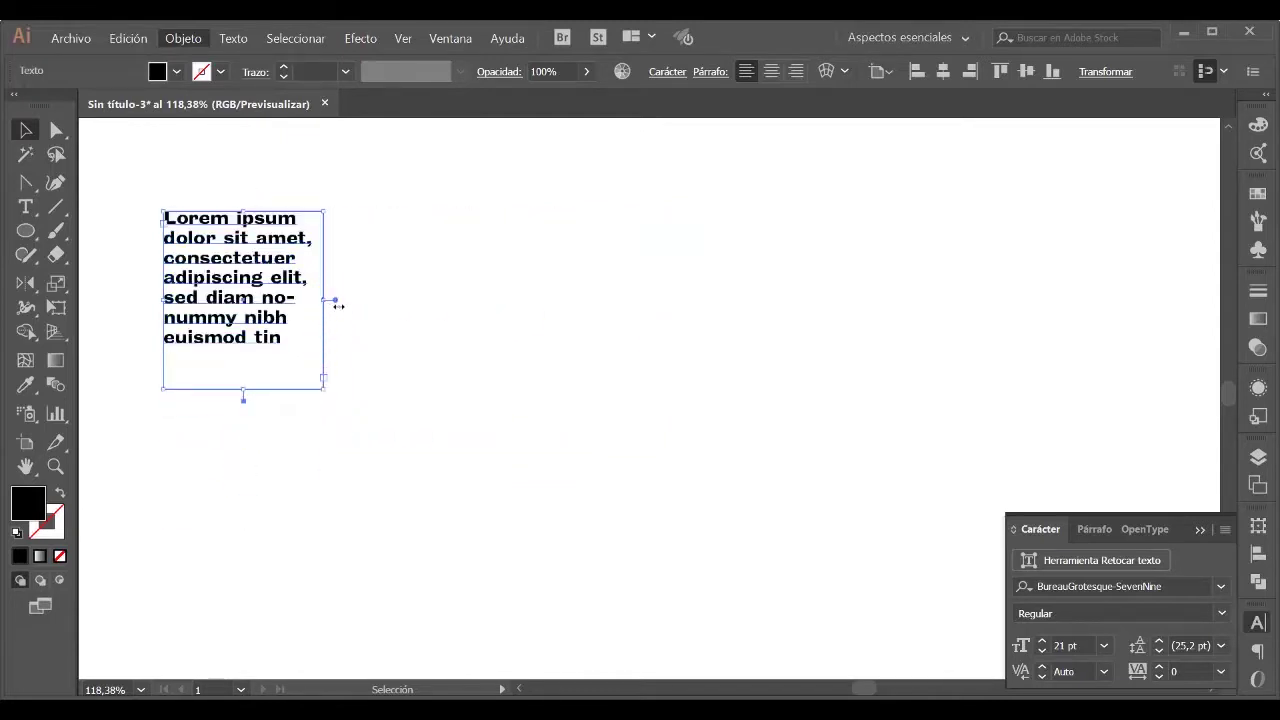
{"action": "left_click_drag", "start_coordinate": [338, 305], "coordinate": [517, 310]}
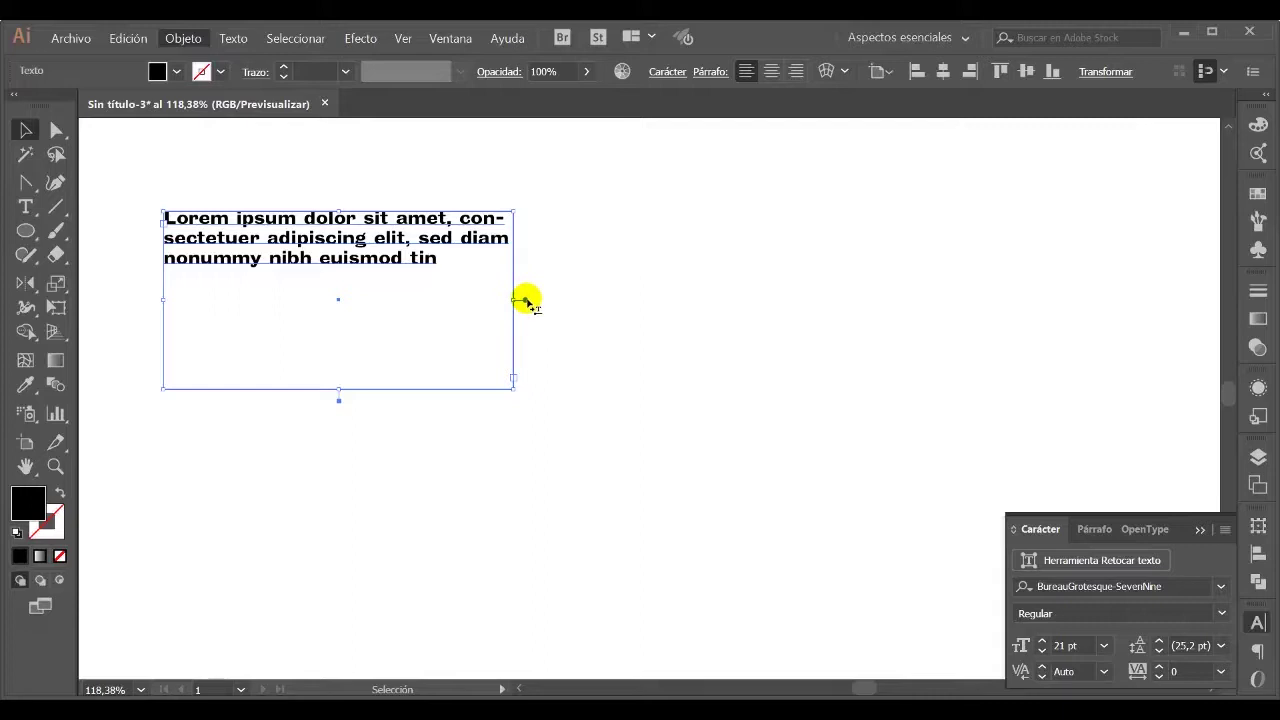
Convert the area text to point text, and try stretching it vertically and horizontally, undoing each stretch
{"action": "double_click", "coordinate": [525, 298]}
{"action": "left_click", "coordinate": [530, 241]}
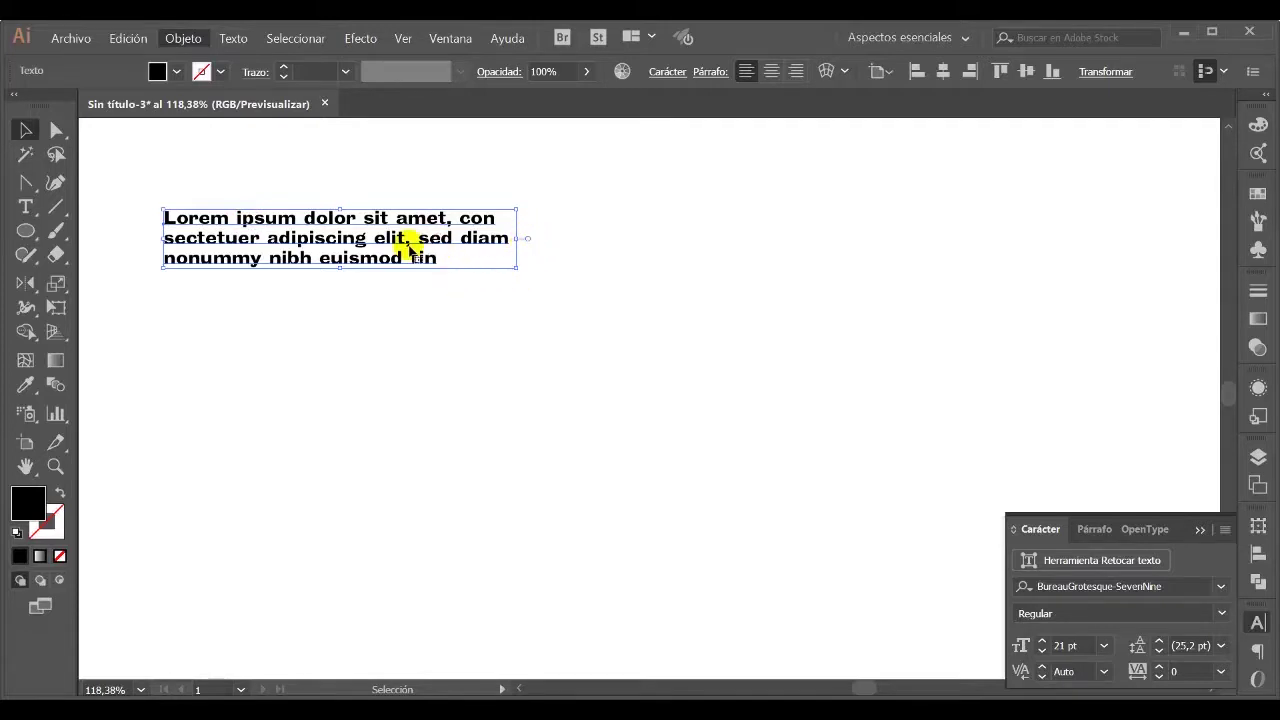
{"action": "left_click_drag", "start_coordinate": [348, 277], "coordinate": [358, 510]}
{"action": "key", "text": "ctrl+z"}
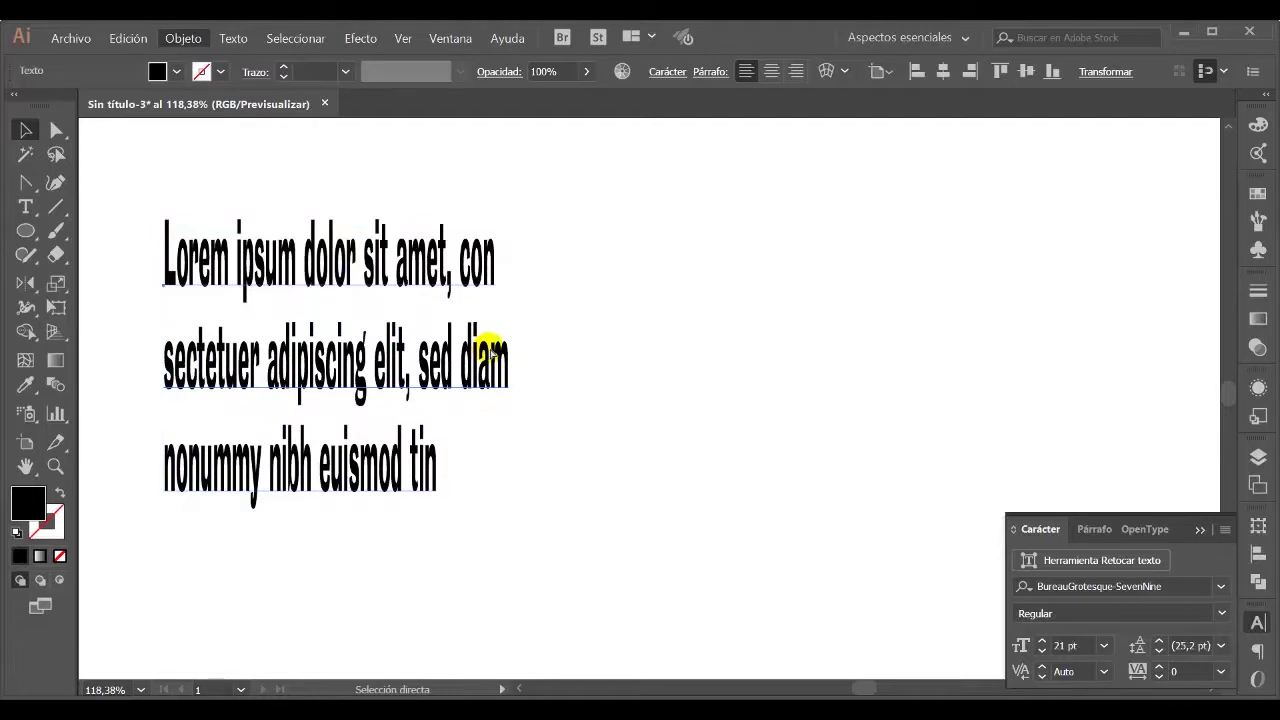
{"action": "left_click_drag", "start_coordinate": [521, 243], "coordinate": [849, 257]}
{"action": "key", "text": "ctrl+z"}
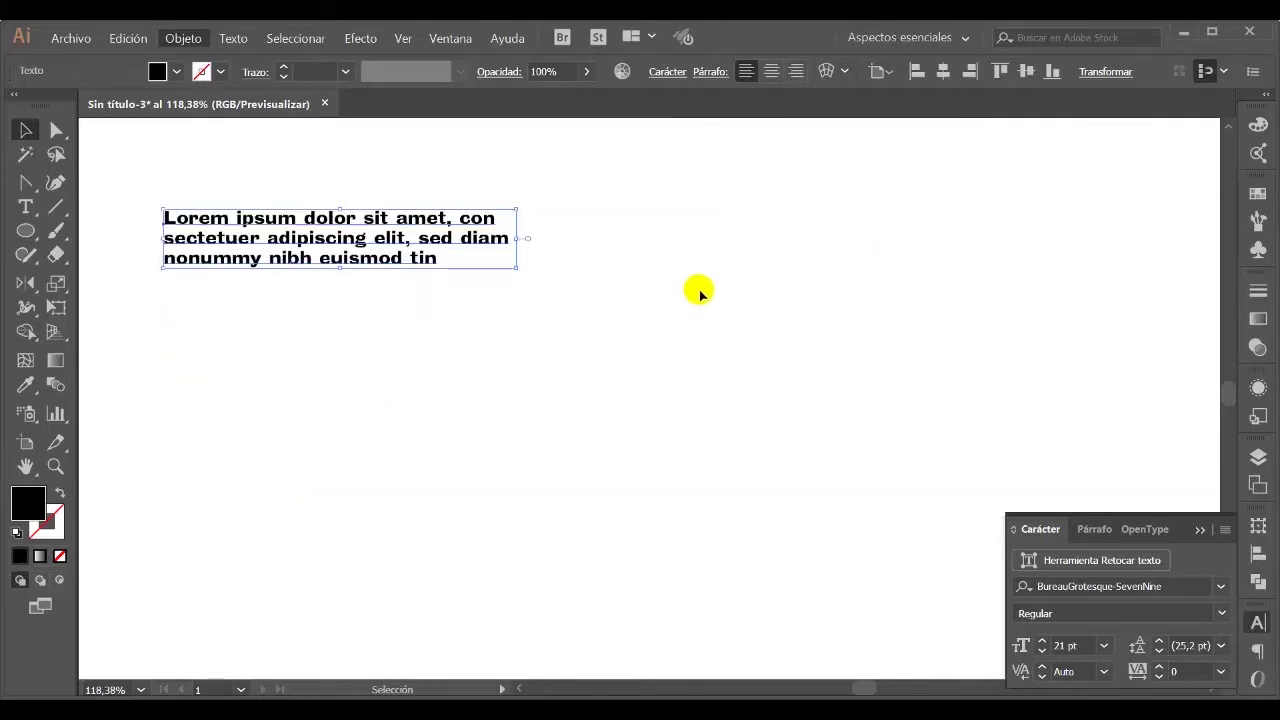
Convert the point text back to area text and resize its frame until the text wraps over five lines
{"action": "left_click", "coordinate": [530, 242]}
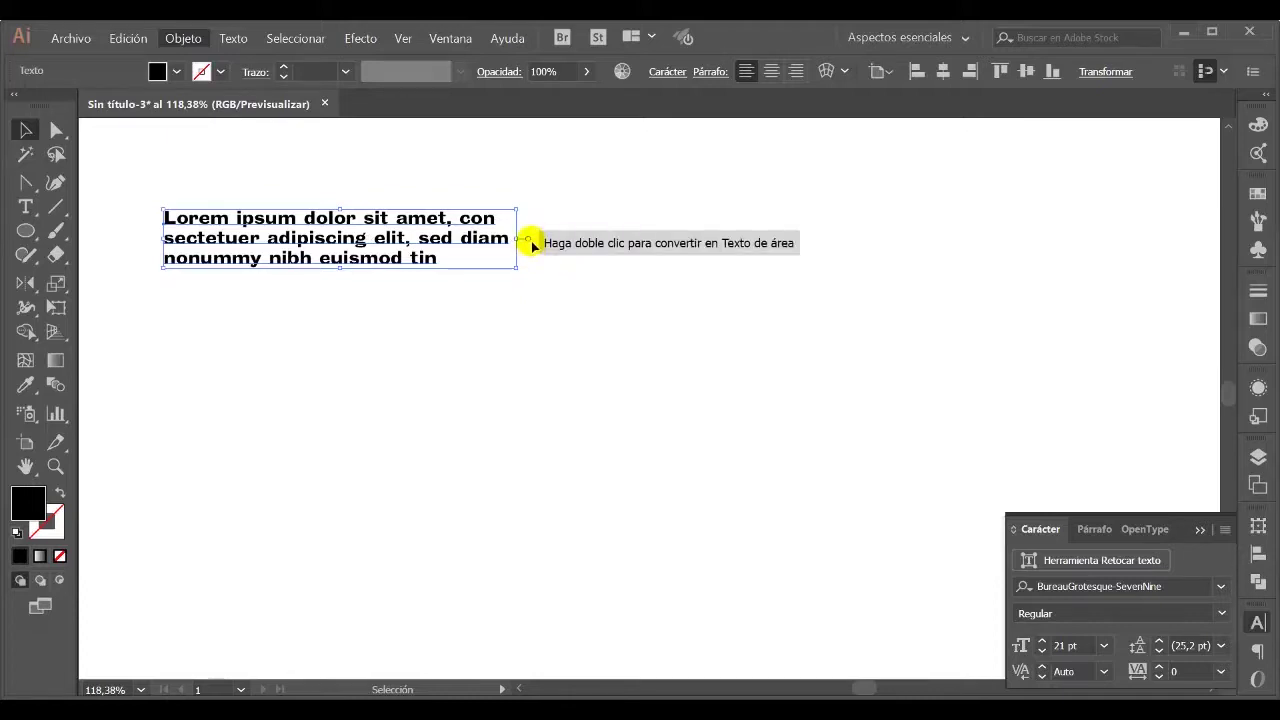
{"action": "double_click", "coordinate": [530, 242]}
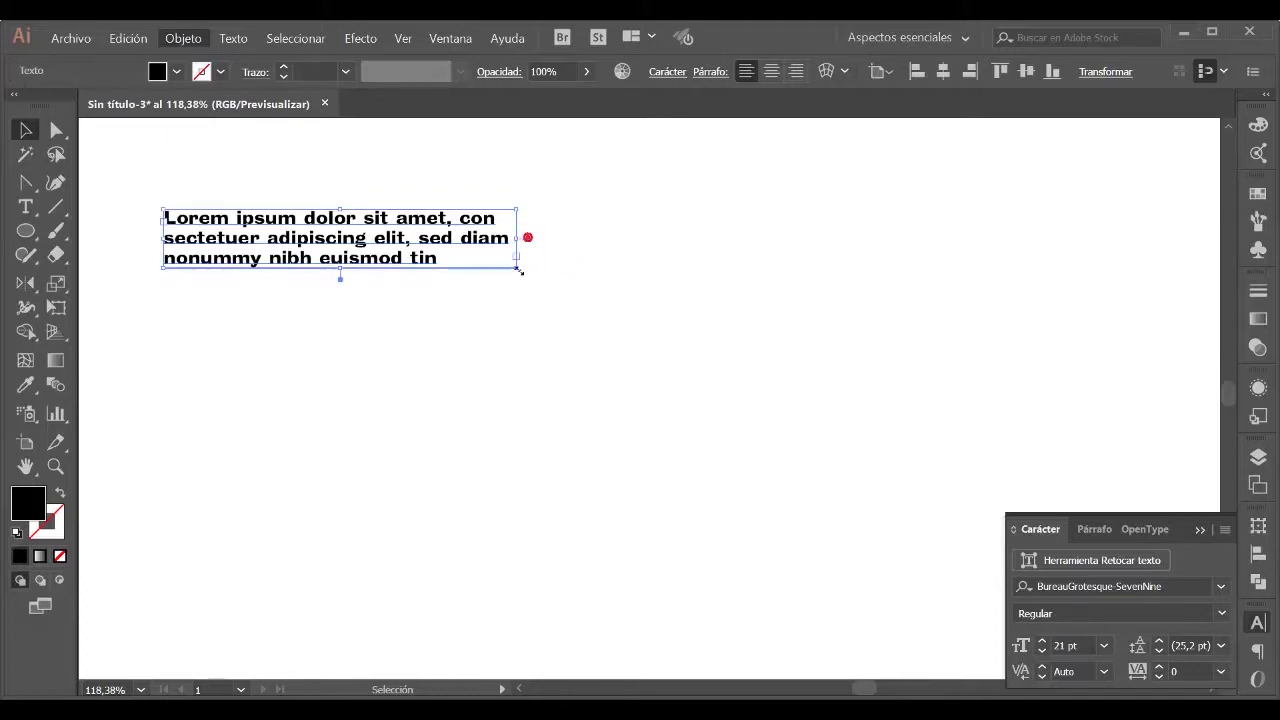
{"action": "mouse_move", "coordinate": [340, 278]}
{"action": "left_mouse_down"}
{"action": "mouse_move", "coordinate": [349, 306]}
{"action": "mouse_move", "coordinate": [343, 271]}
{"action": "left_mouse_up"}
{"action": "left_click_drag", "start_coordinate": [517, 242], "coordinate": [815, 256]}
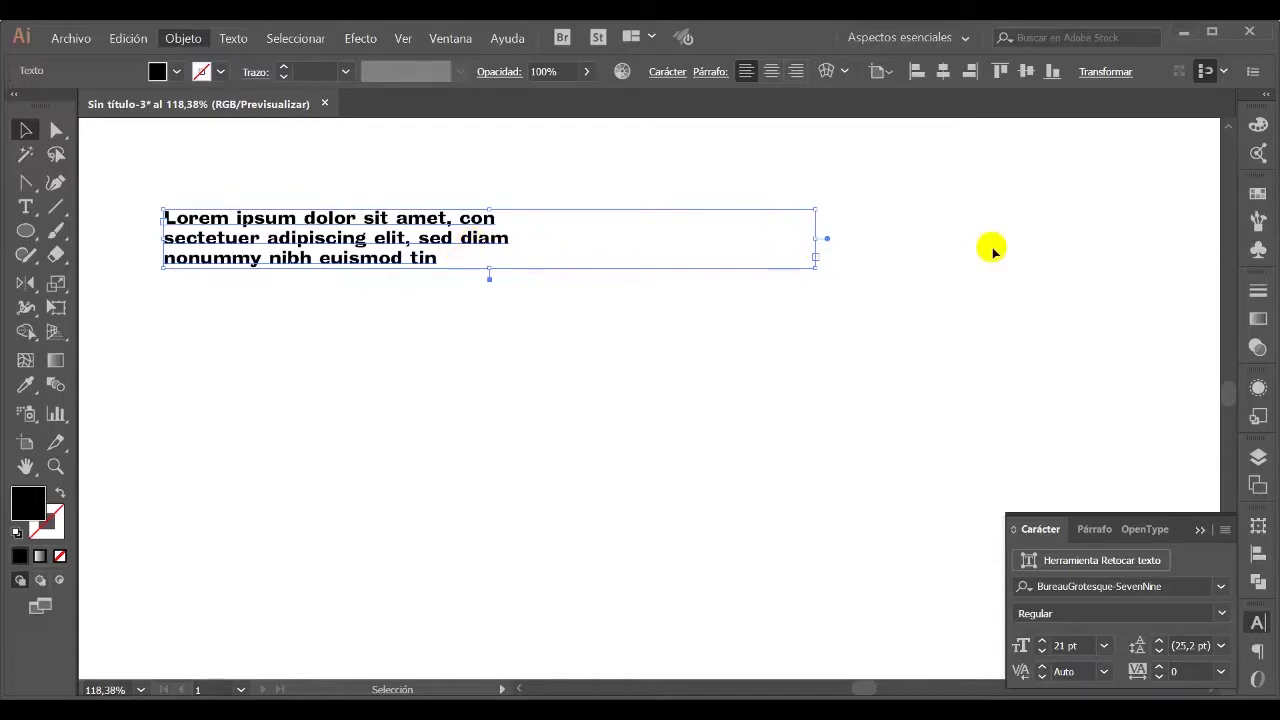
{"action": "mouse_move", "coordinate": [490, 272]}
{"action": "left_mouse_down"}
{"action": "mouse_move", "coordinate": [491, 480]}
{"action": "mouse_move", "coordinate": [487, 283]}
{"action": "left_mouse_up"}
{"action": "left_click_drag", "start_coordinate": [820, 253], "coordinate": [390, 261]}
{"action": "left_click_drag", "start_coordinate": [277, 289], "coordinate": [276, 394]}
{"action": "left_click_drag", "start_coordinate": [390, 298], "coordinate": [494, 299]}
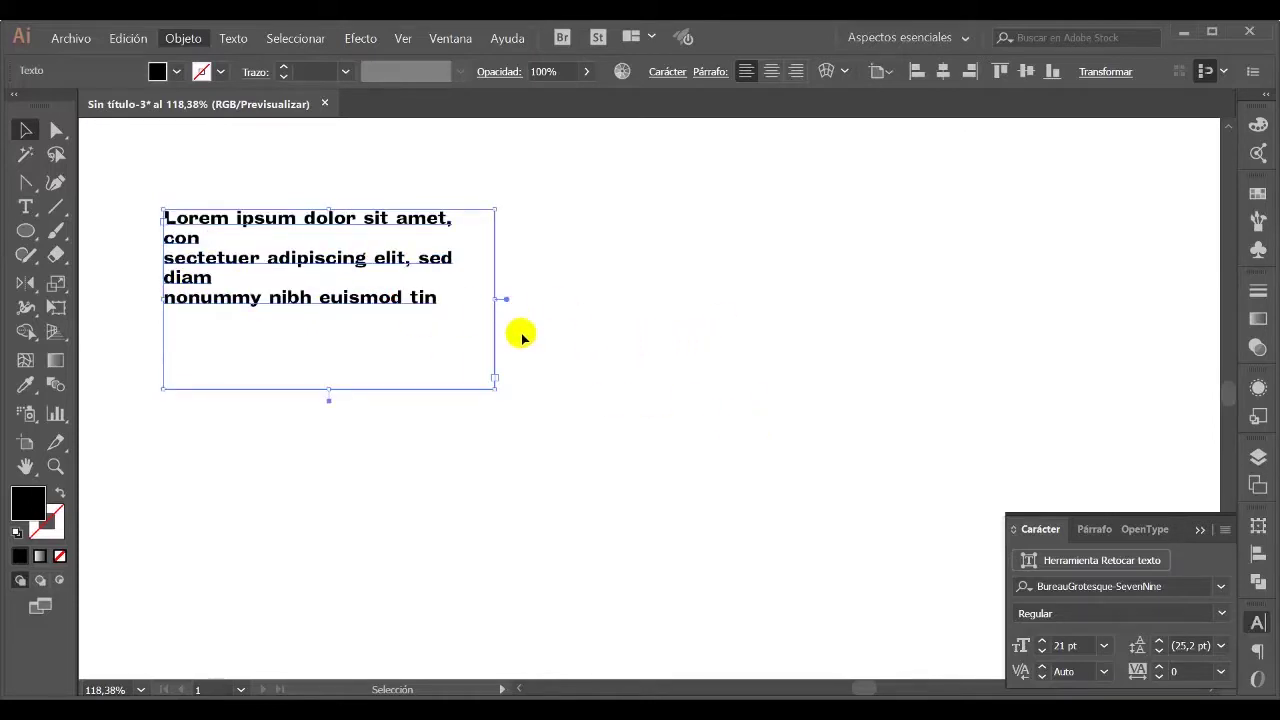
Convert the five-line area text to point text again and move it horizontally to the right
{"action": "double_click", "coordinate": [506, 300]}
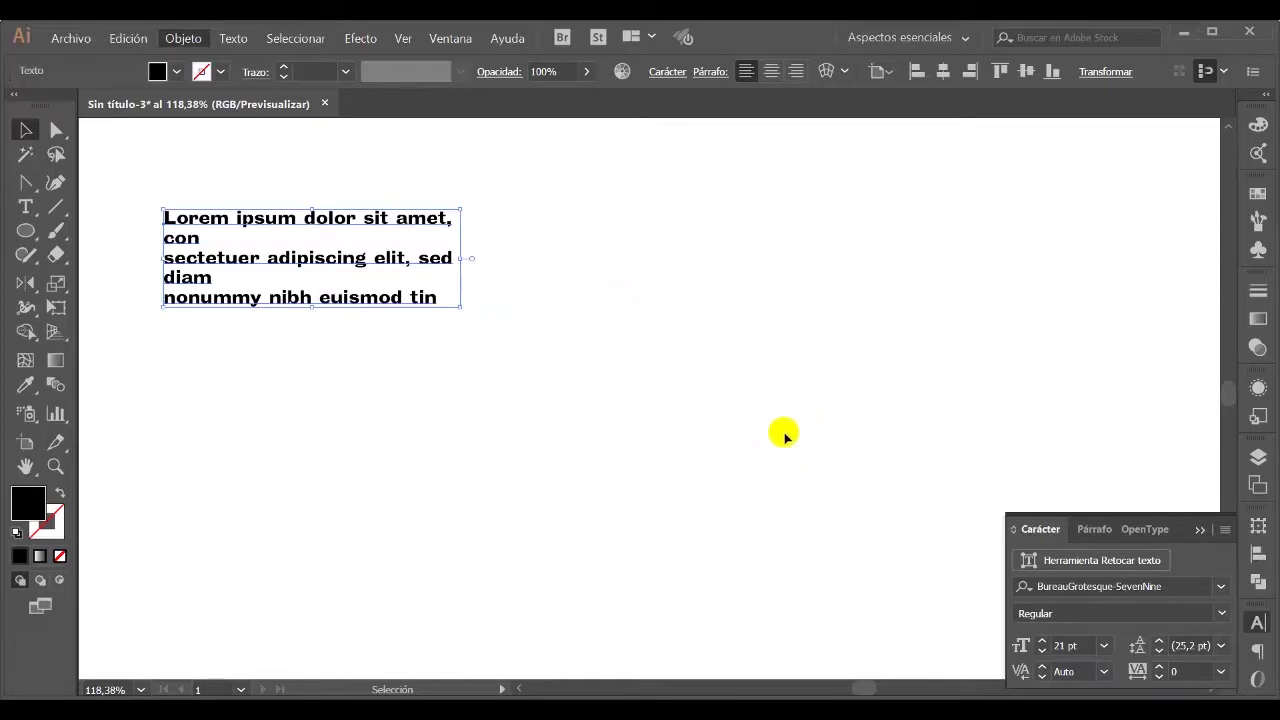
{"action": "left_click_drag", "start_coordinate": [400, 308], "coordinate": [542, 308]}
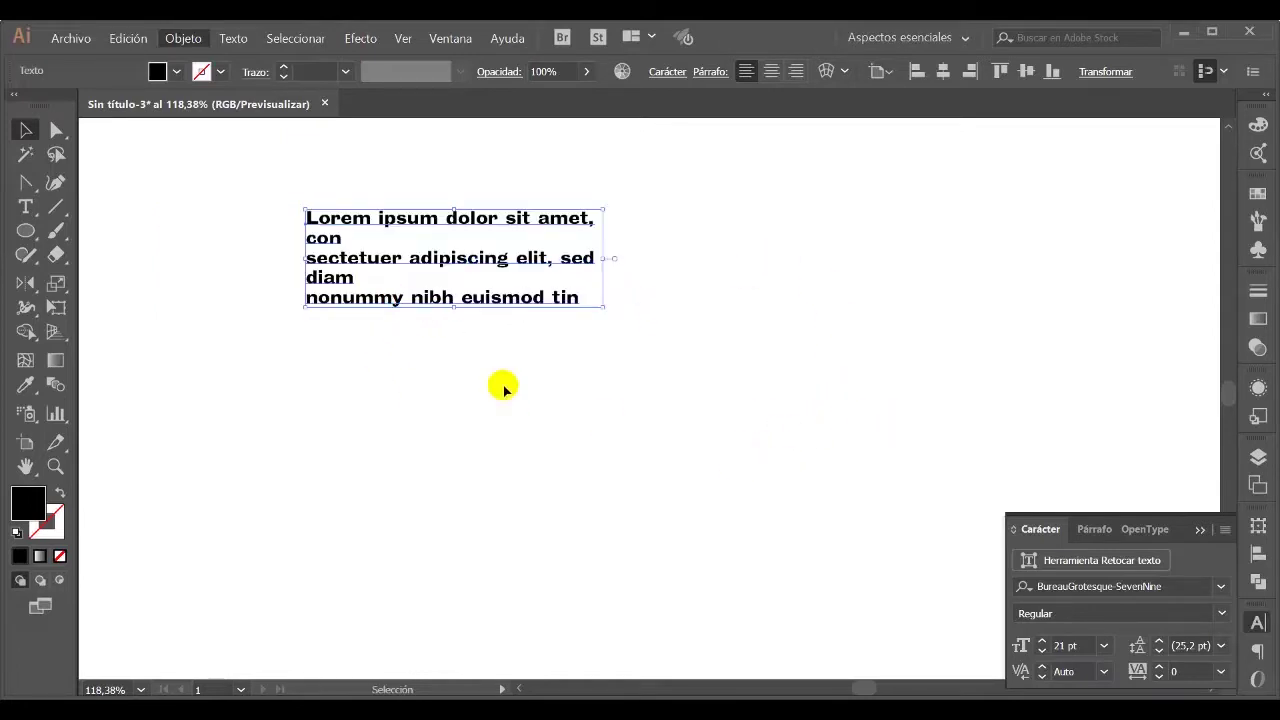
Try a horizontal Arco warp on the point text with 15% bend, 3% horizontal and 2% vertical distortion
{"action": "left_click", "coordinate": [838, 78]}
{"action": "left_click_drag", "start_coordinate": [333, 281], "coordinate": [880, 210]}
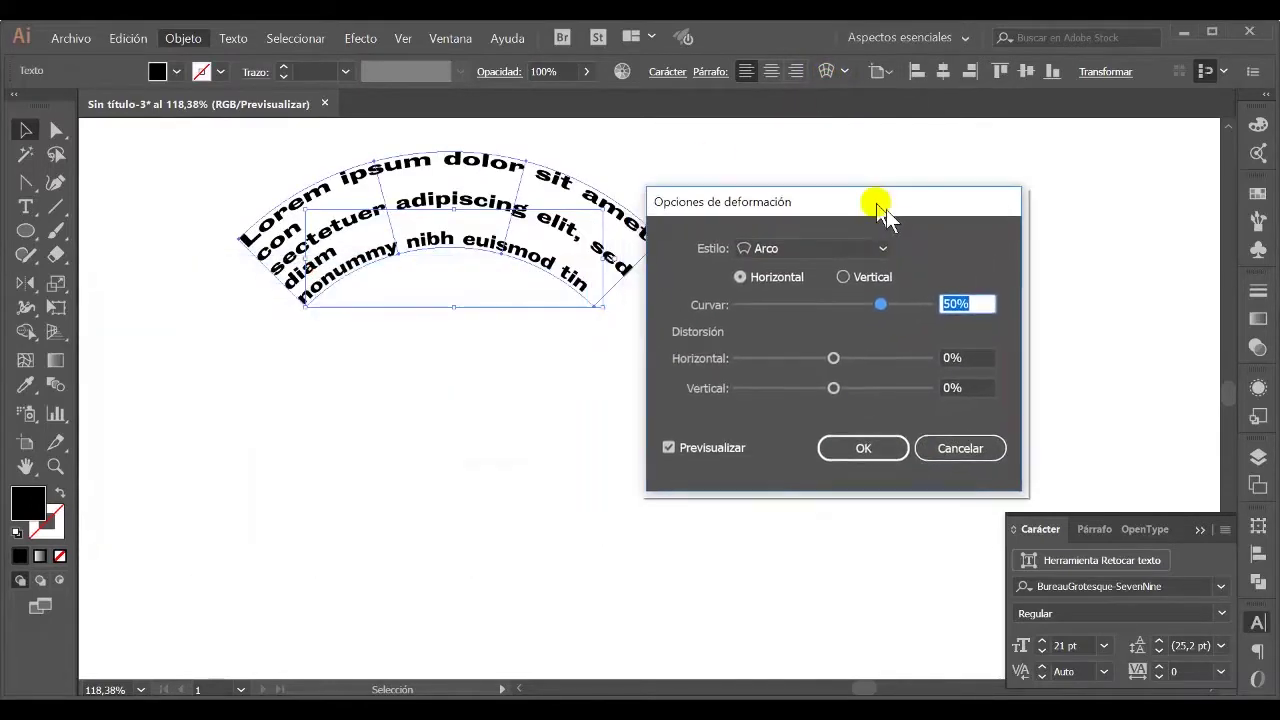
{"action": "left_click", "coordinate": [888, 250]}
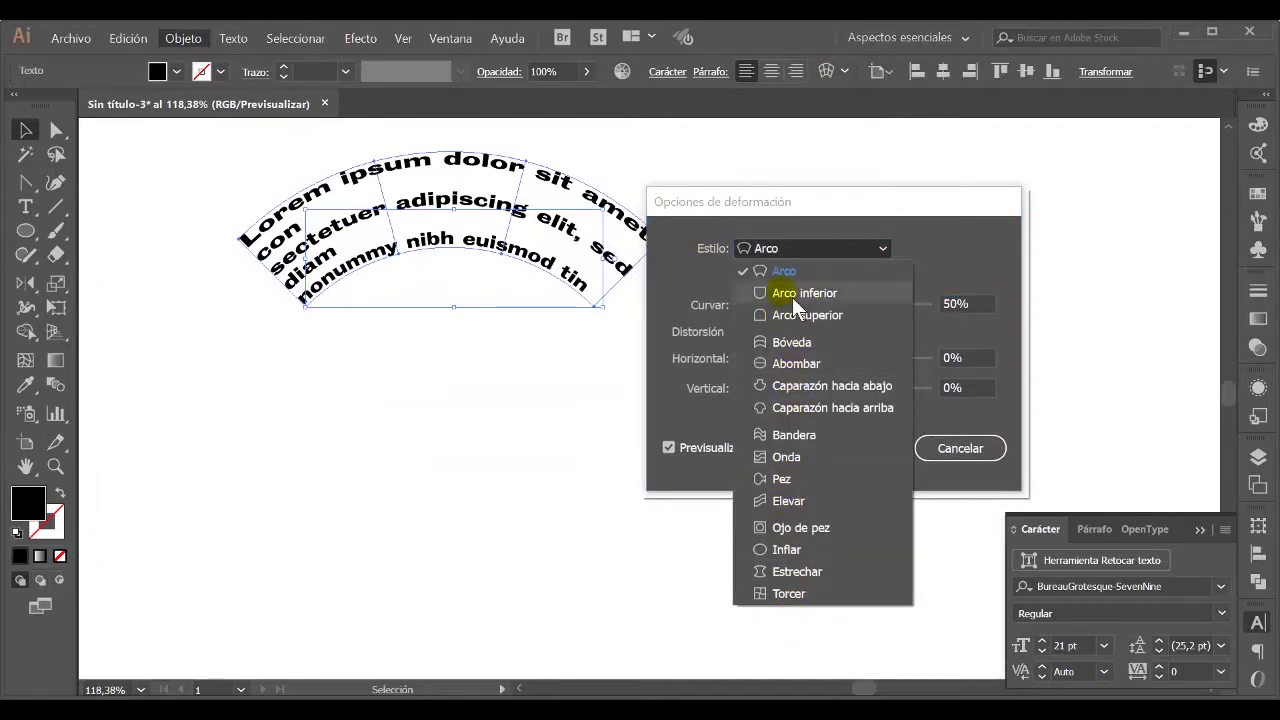
{"action": "left_click", "coordinate": [960, 254]}
{"action": "left_click_drag", "start_coordinate": [882, 304], "coordinate": [856, 310]}
{"action": "mouse_move", "coordinate": [834, 359]}
{"action": "left_mouse_down"}
{"action": "mouse_move", "coordinate": [814, 366]}
{"action": "mouse_move", "coordinate": [864, 366]}
{"action": "mouse_move", "coordinate": [806, 399]}
{"action": "mouse_move", "coordinate": [872, 396]}
{"action": "mouse_move", "coordinate": [843, 396]}
{"action": "mouse_move", "coordinate": [858, 372]}
{"action": "mouse_move", "coordinate": [845, 363]}
{"action": "left_mouse_up"}
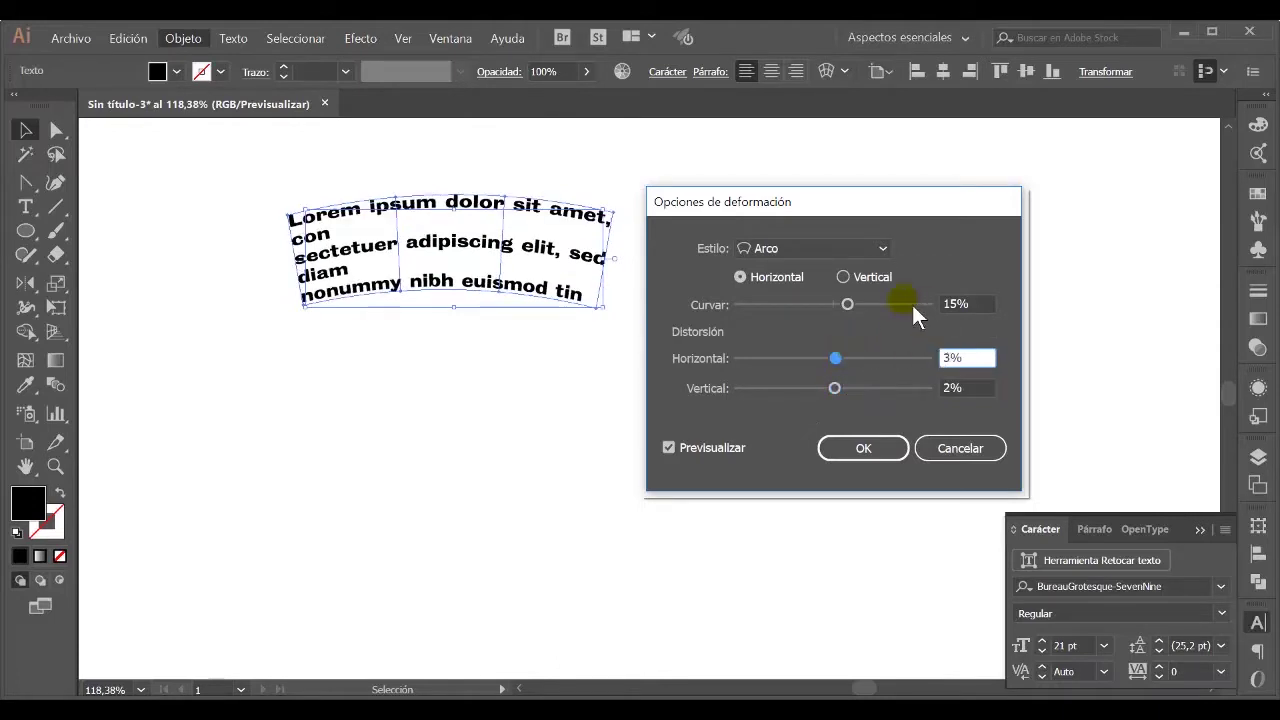
Try the Bóveda warp style with -29% bend, 13% horizontal and -11% vertical distortion
{"action": "left_click", "coordinate": [886, 250]}
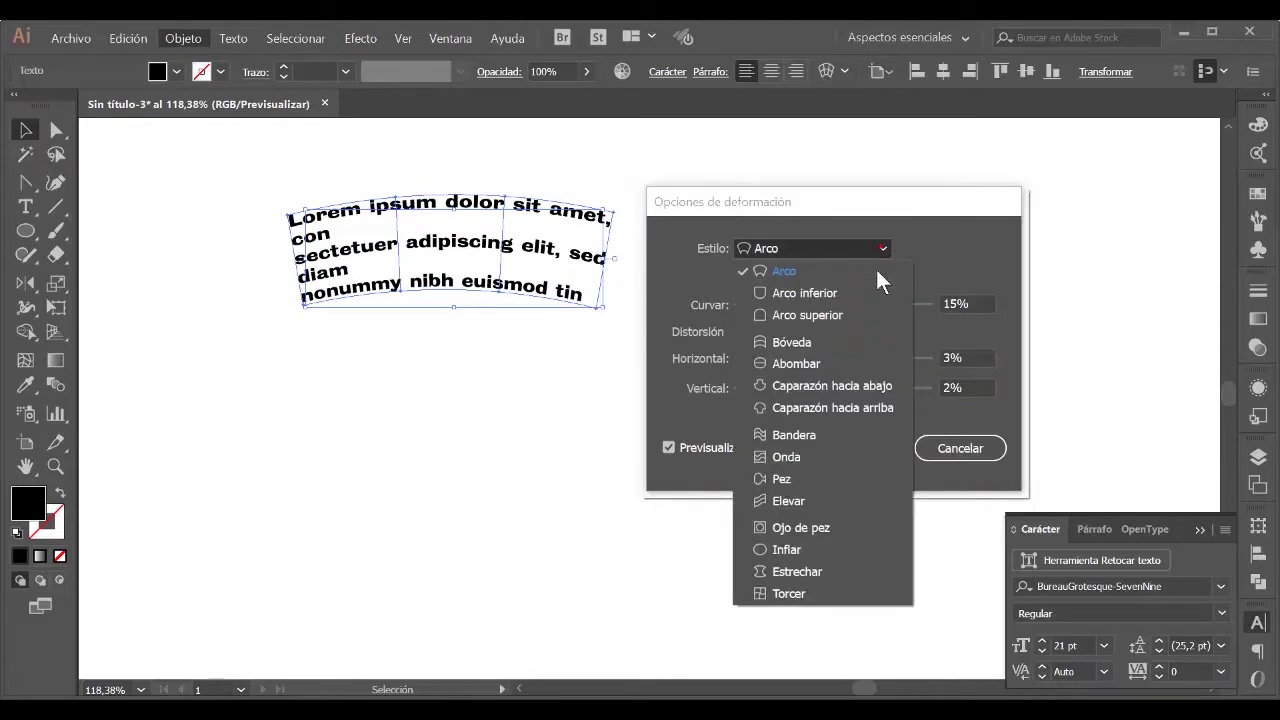
{"action": "left_click", "coordinate": [830, 347]}
{"action": "left_click_drag", "start_coordinate": [860, 309], "coordinate": [816, 316]}
{"action": "mouse_move", "coordinate": [845, 368]}
{"action": "left_mouse_down"}
{"action": "mouse_move", "coordinate": [830, 396]}
{"action": "mouse_move", "coordinate": [858, 367]}
{"action": "left_mouse_up"}
Try the Pez warp style with -20% bend, -20% horizontal and 4% vertical distortion, and cancel the warp
{"action": "left_click", "coordinate": [891, 248]}
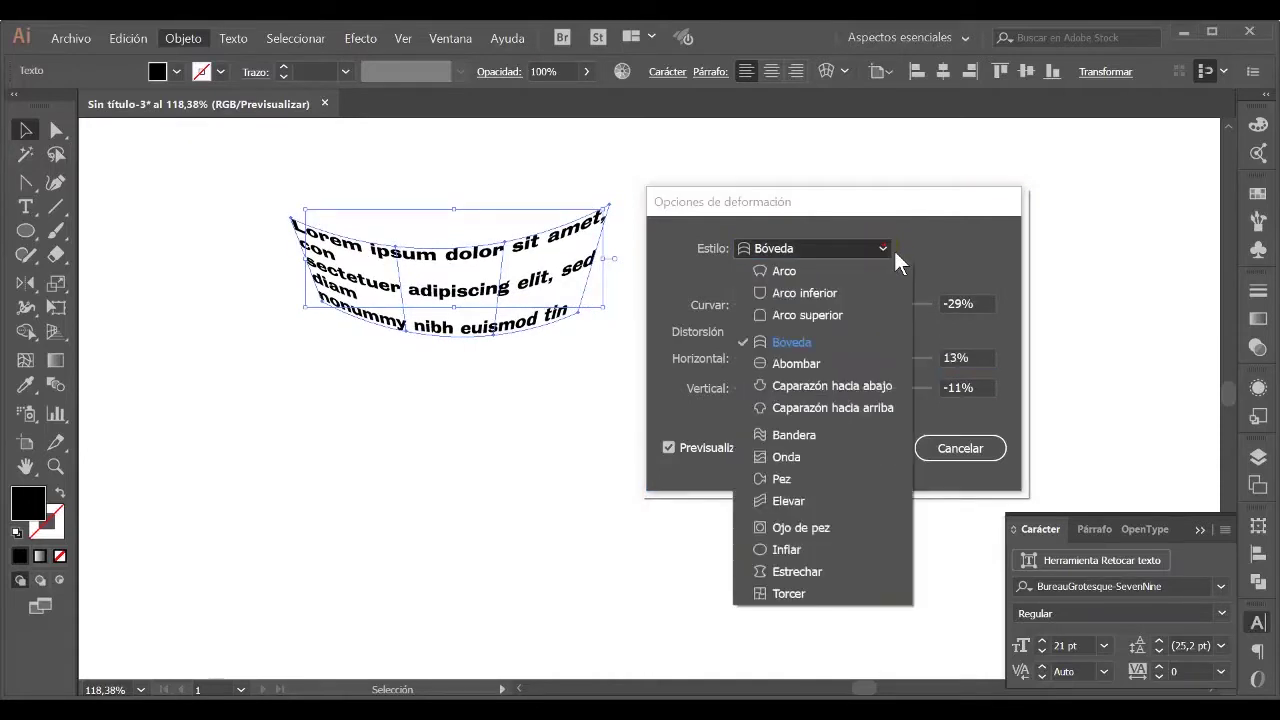
{"action": "left_click", "coordinate": [830, 478]}
{"action": "left_click_drag", "start_coordinate": [847, 357], "coordinate": [857, 382]}
{"action": "left_click_drag", "start_coordinate": [818, 312], "coordinate": [831, 314]}
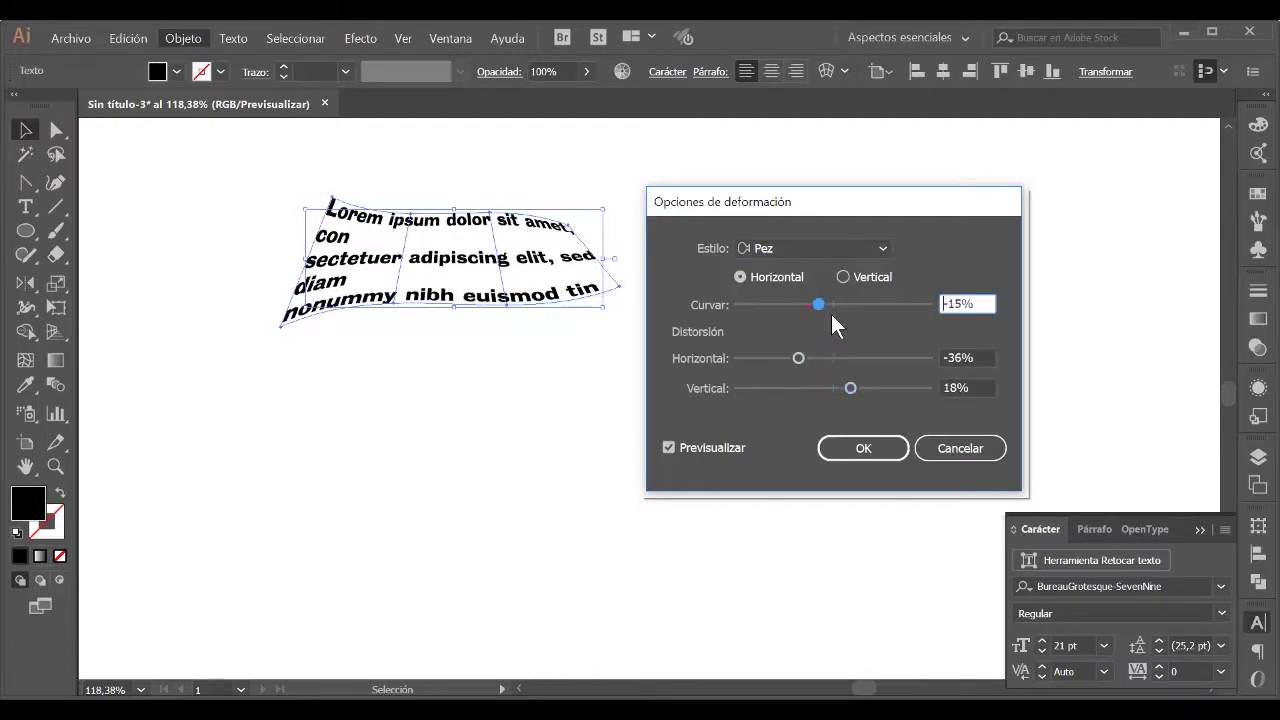
{"action": "left_click_drag", "start_coordinate": [812, 358], "coordinate": [843, 362]}
{"action": "mouse_move", "coordinate": [850, 388]}
{"action": "left_mouse_down"}
{"action": "mouse_move", "coordinate": [866, 392]}
{"action": "mouse_move", "coordinate": [845, 394]}
{"action": "left_mouse_up"}
{"action": "left_click_drag", "start_coordinate": [831, 313], "coordinate": [818, 362]}
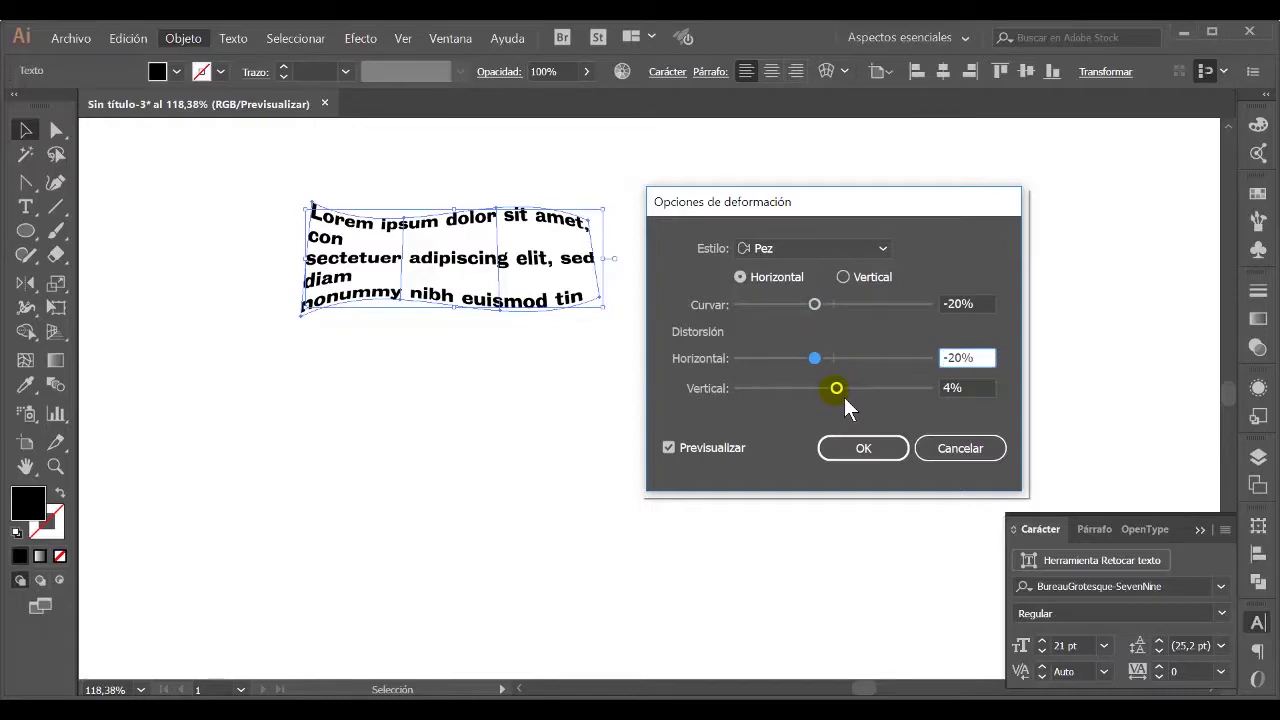
{"action": "left_click", "coordinate": [965, 455]}
Create an area text frame with placeholder text, about 420 by 277 px, to the right of the point text
{"action": "left_click", "coordinate": [26, 206]}
{"action": "left_click_drag", "start_coordinate": [745, 181], "coordinate": [1078, 399]}
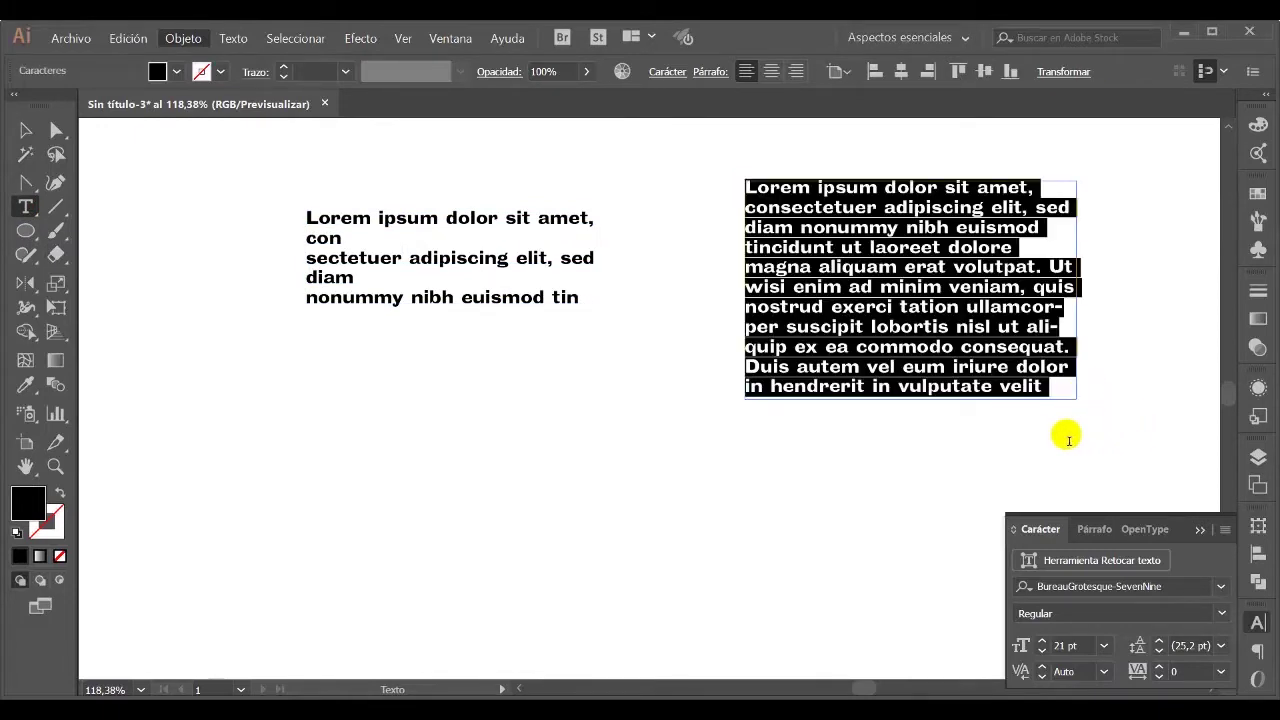
Split the selected area text into two columns in the area text options, with the preview turned on
{"action": "left_click", "coordinate": [245, 44]}
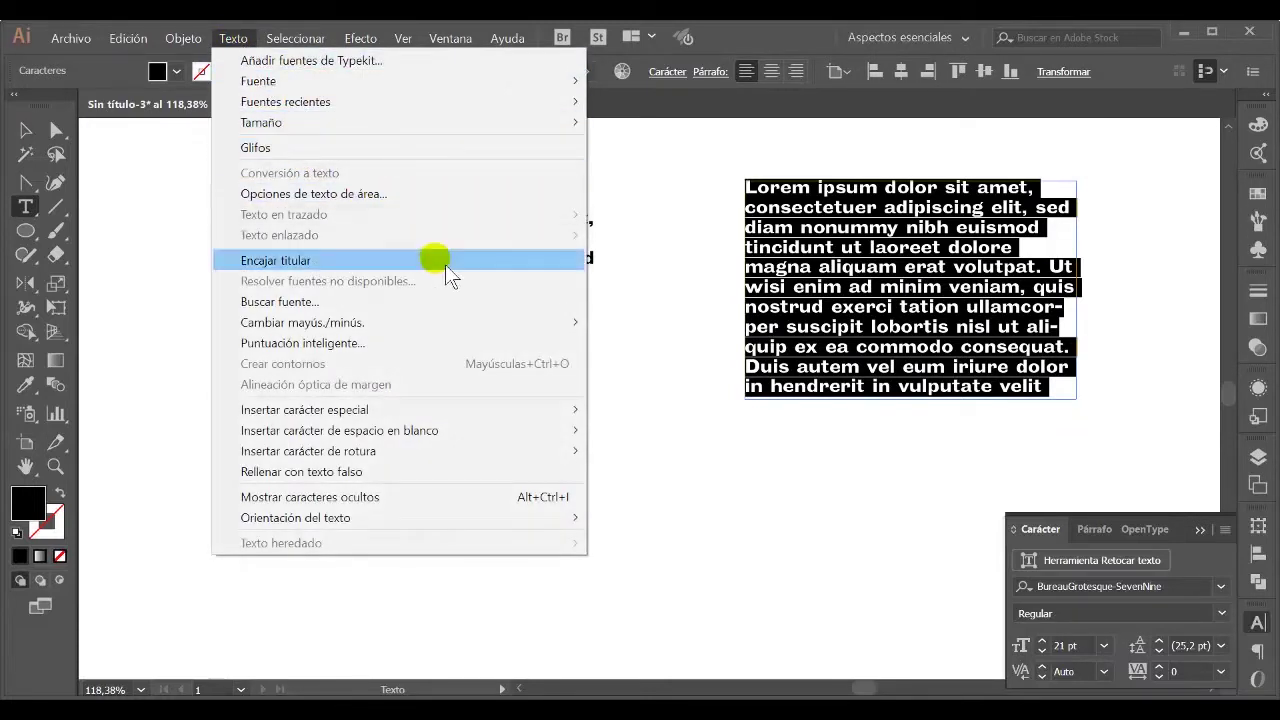
{"action": "left_click", "coordinate": [352, 196]}
{"action": "left_click_drag", "start_coordinate": [459, 201], "coordinate": [433, 157]}
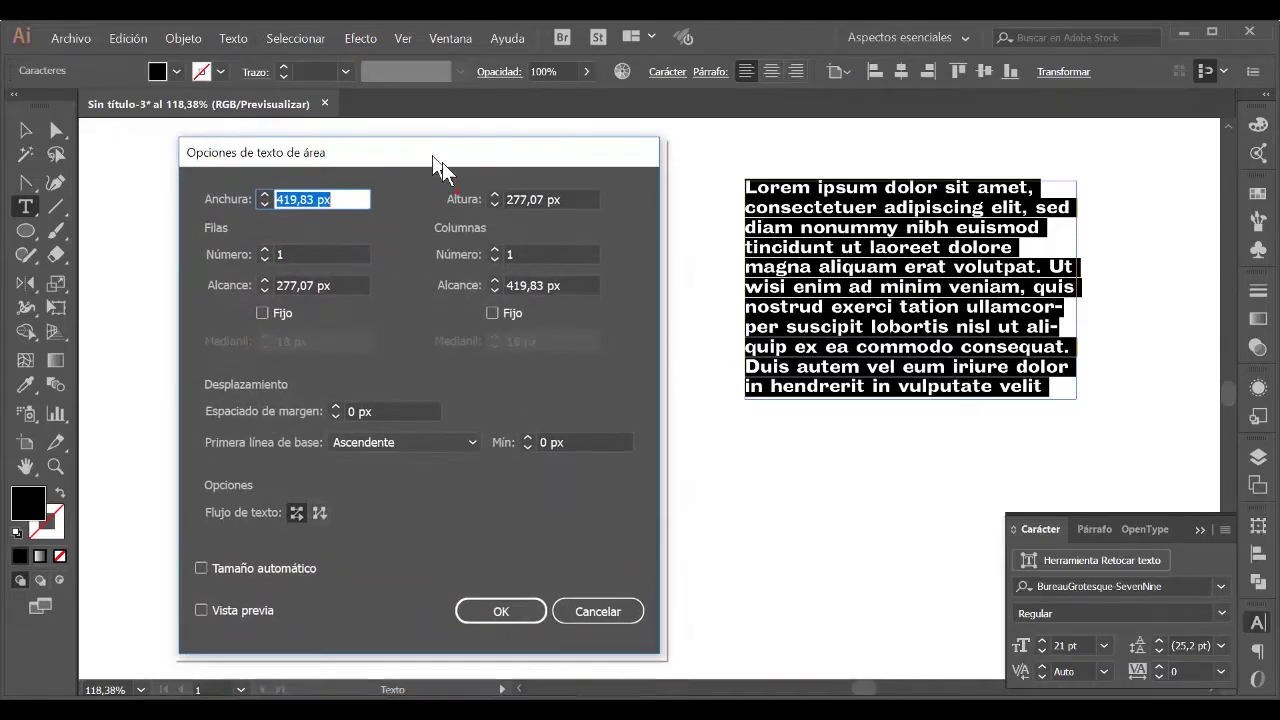
{"action": "left_click", "coordinate": [494, 251]}
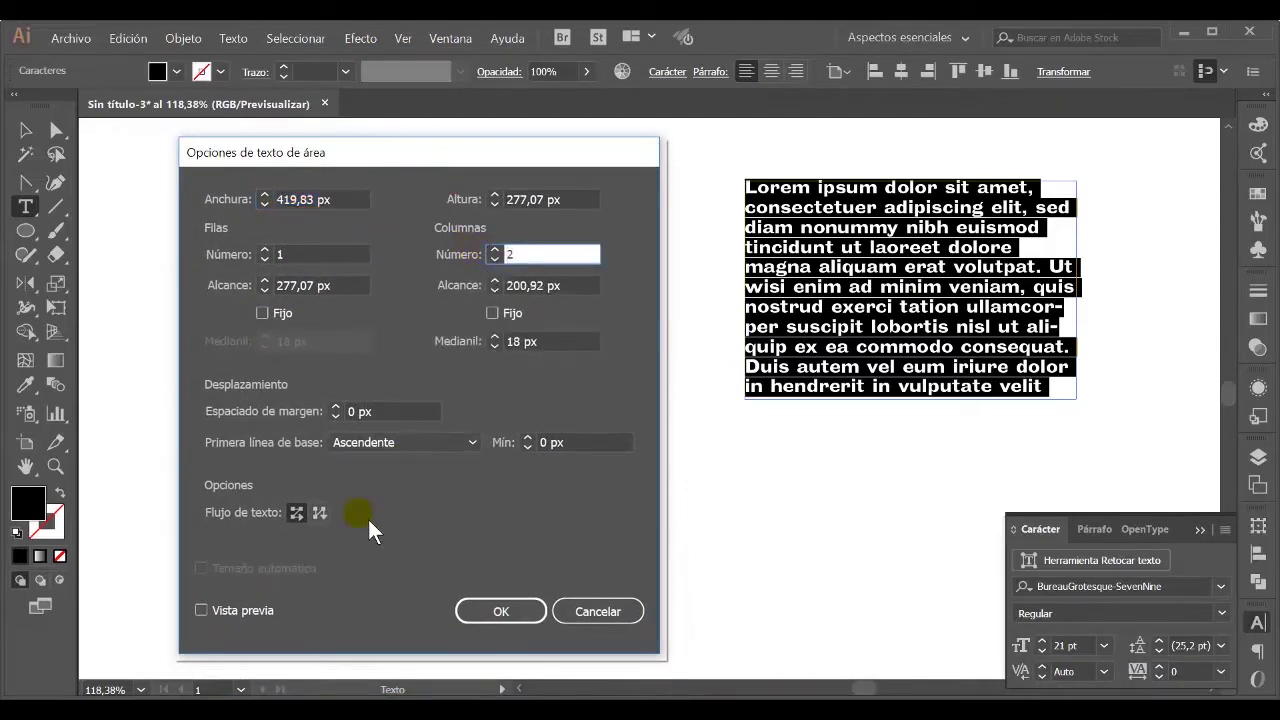
{"action": "left_click", "coordinate": [203, 611]}
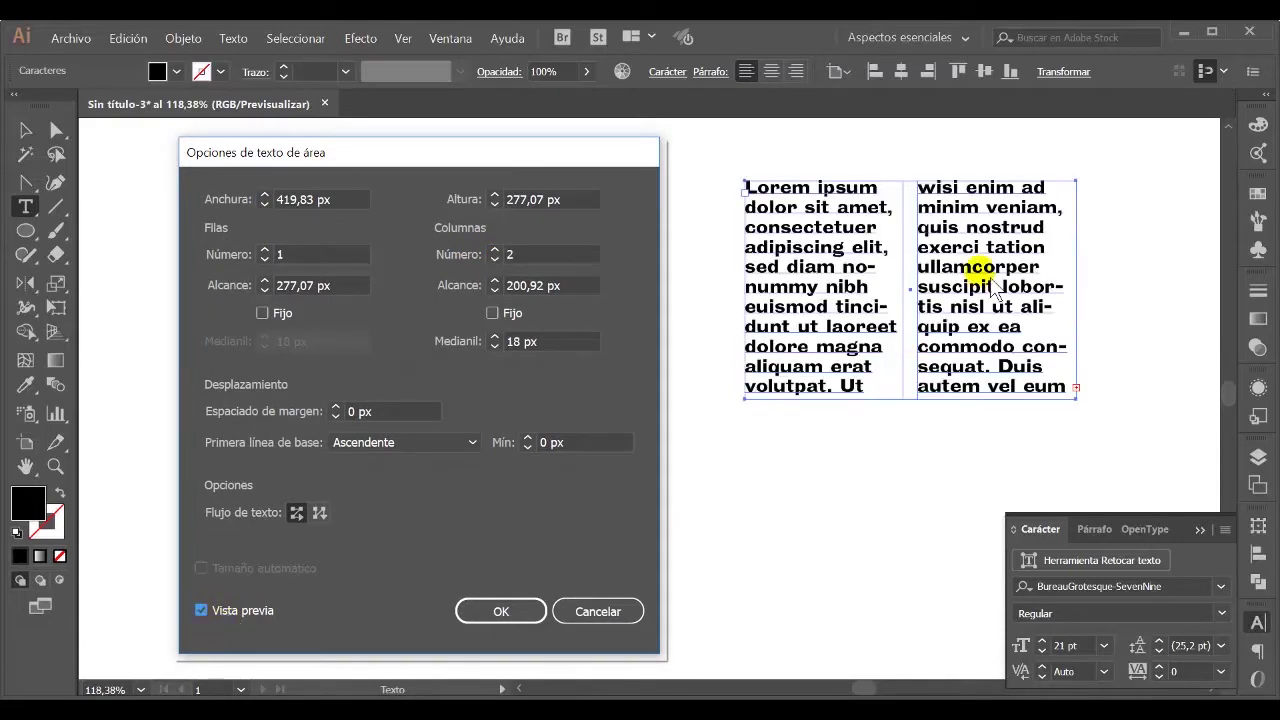
Try three, four and up to six columns for the area text, and return to two columns
{"action": "left_click", "coordinate": [501, 252]}
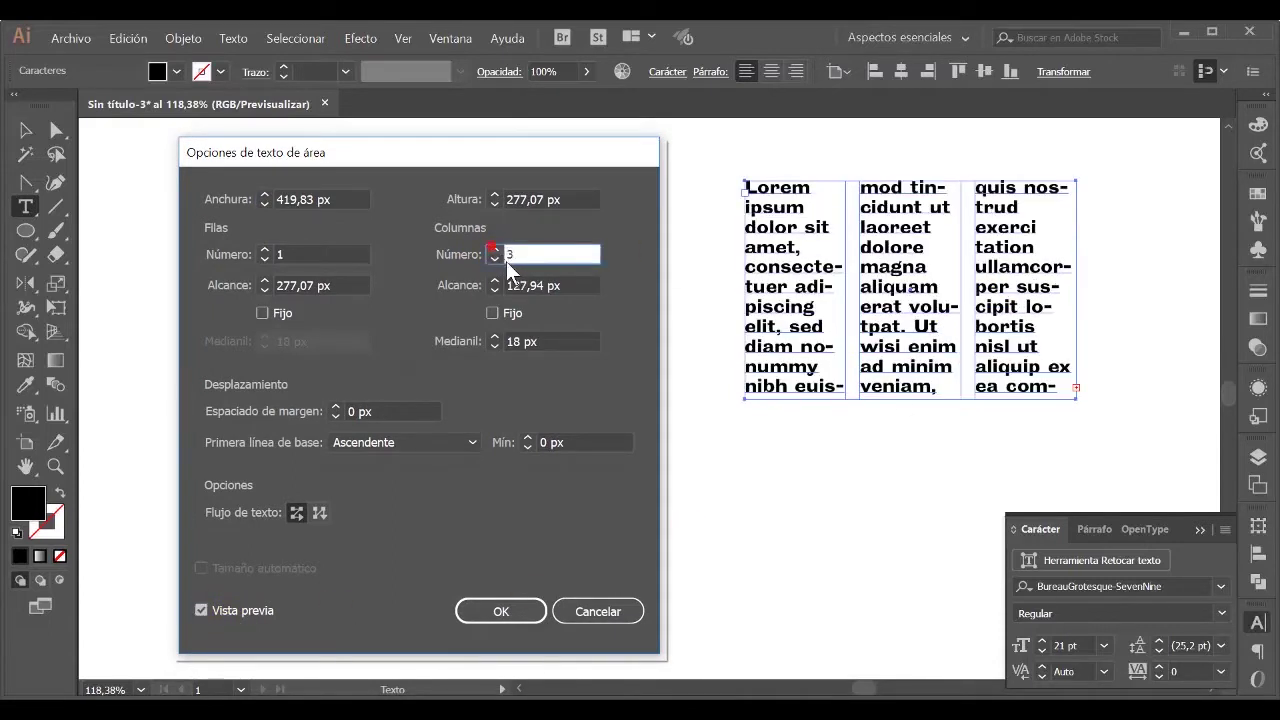
{"action": "left_click", "coordinate": [495, 250]}
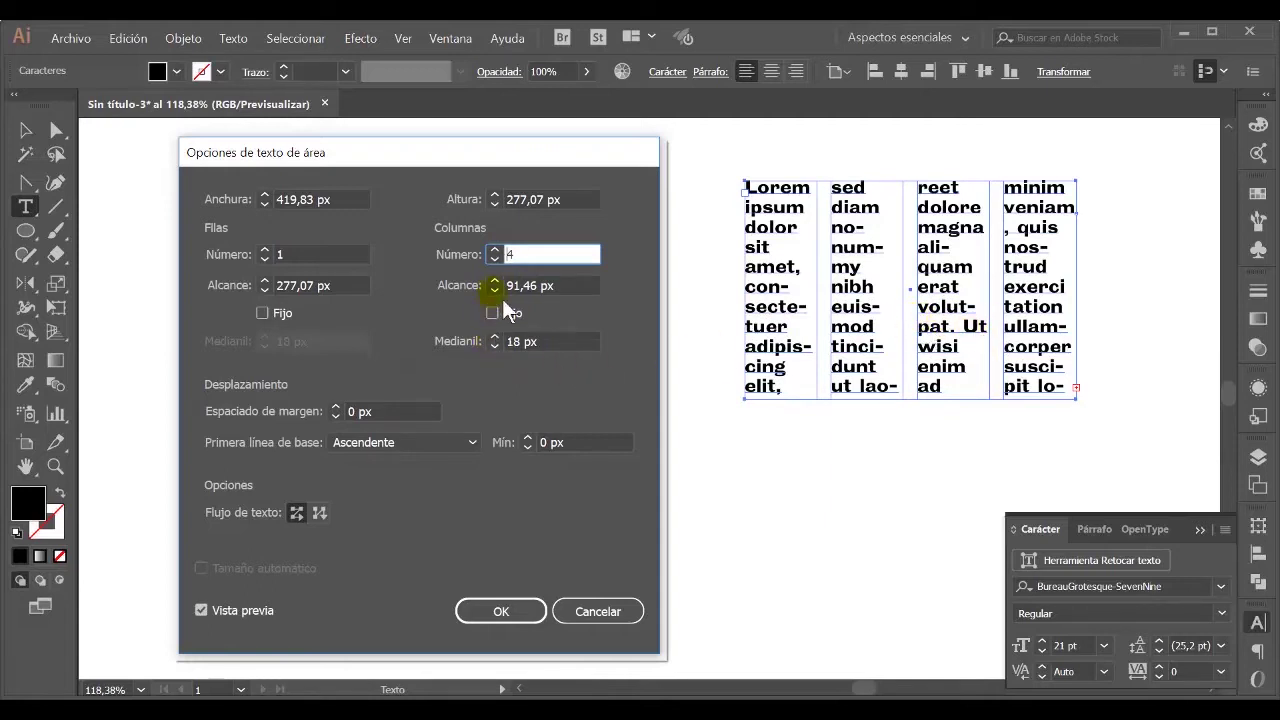
{"action": "left_click", "coordinate": [494, 250]}
{"action": "left_click", "coordinate": [494, 250]}
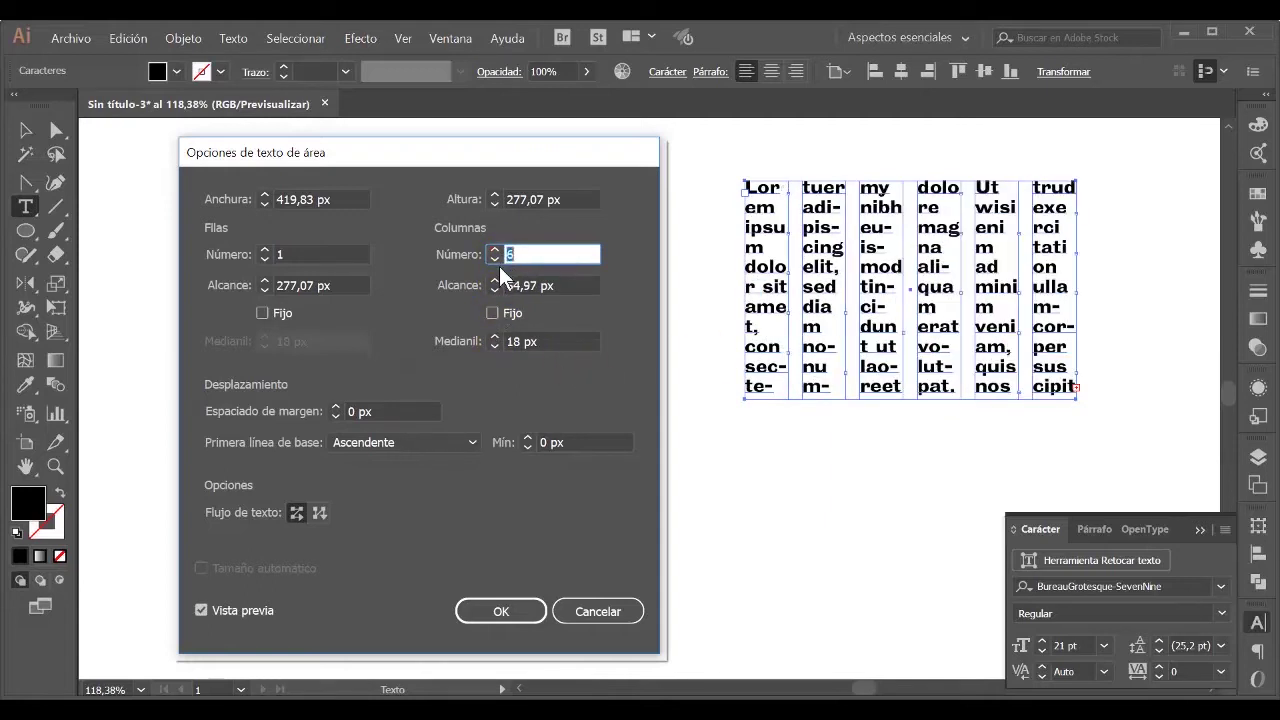
{"action": "left_click", "coordinate": [498, 262]}
{"action": "left_click", "coordinate": [498, 262]}
{"action": "left_click", "coordinate": [498, 262]}
{"action": "left_click", "coordinate": [498, 262]}
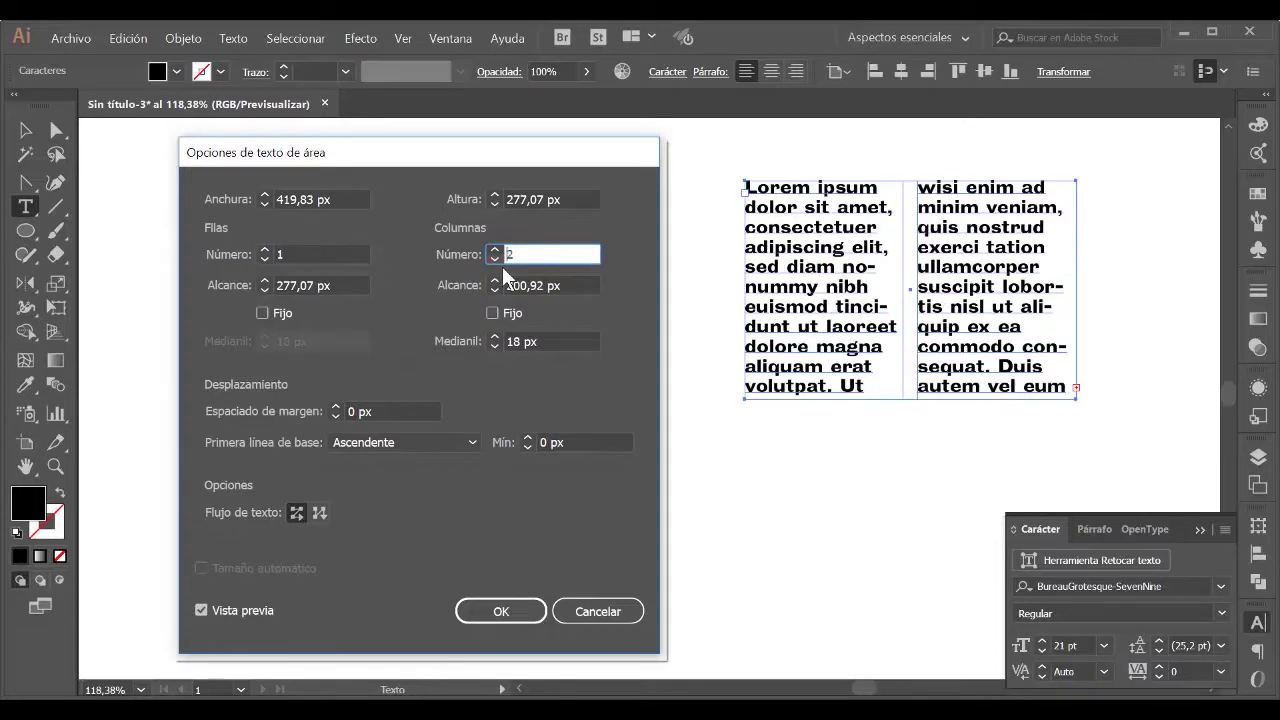
Try a wider gutter of 30 px between the two text columns
{"action": "left_click", "coordinate": [496, 338]}
{"action": "left_click", "coordinate": [496, 338]}
{"action": "left_click", "coordinate": [496, 338]}
{"action": "left_click", "coordinate": [496, 338]}
{"action": "left_click", "coordinate": [496, 338]}
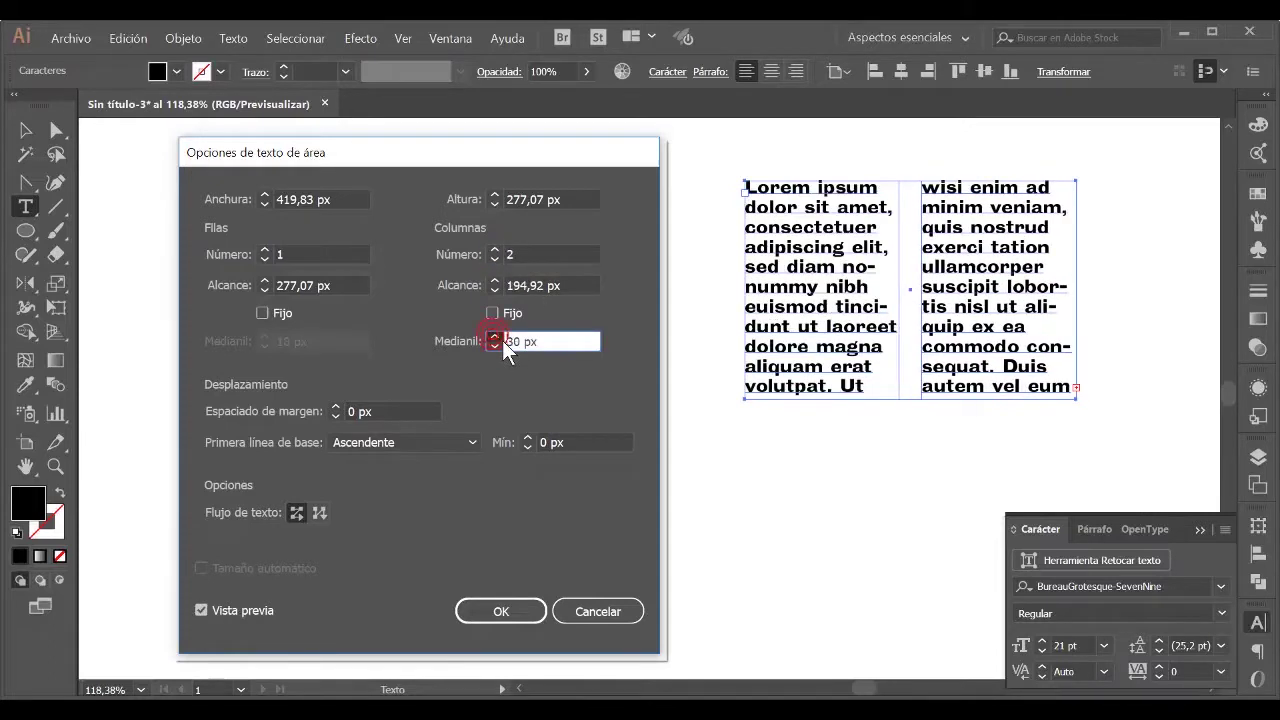
Set the column gutter to 9 px and apply the area text options
{"action": "left_click", "coordinate": [497, 347]}
{"action": "left_click", "coordinate": [497, 347]}
{"action": "left_click", "coordinate": [497, 347]}
{"action": "left_click", "coordinate": [497, 347]}
{"action": "left_click", "coordinate": [502, 348]}
{"action": "left_click", "coordinate": [502, 348]}
{"action": "left_click", "coordinate": [503, 349]}
{"action": "left_click", "coordinate": [503, 349]}
{"action": "left_click", "coordinate": [504, 350]}
{"action": "left_click", "coordinate": [504, 350]}
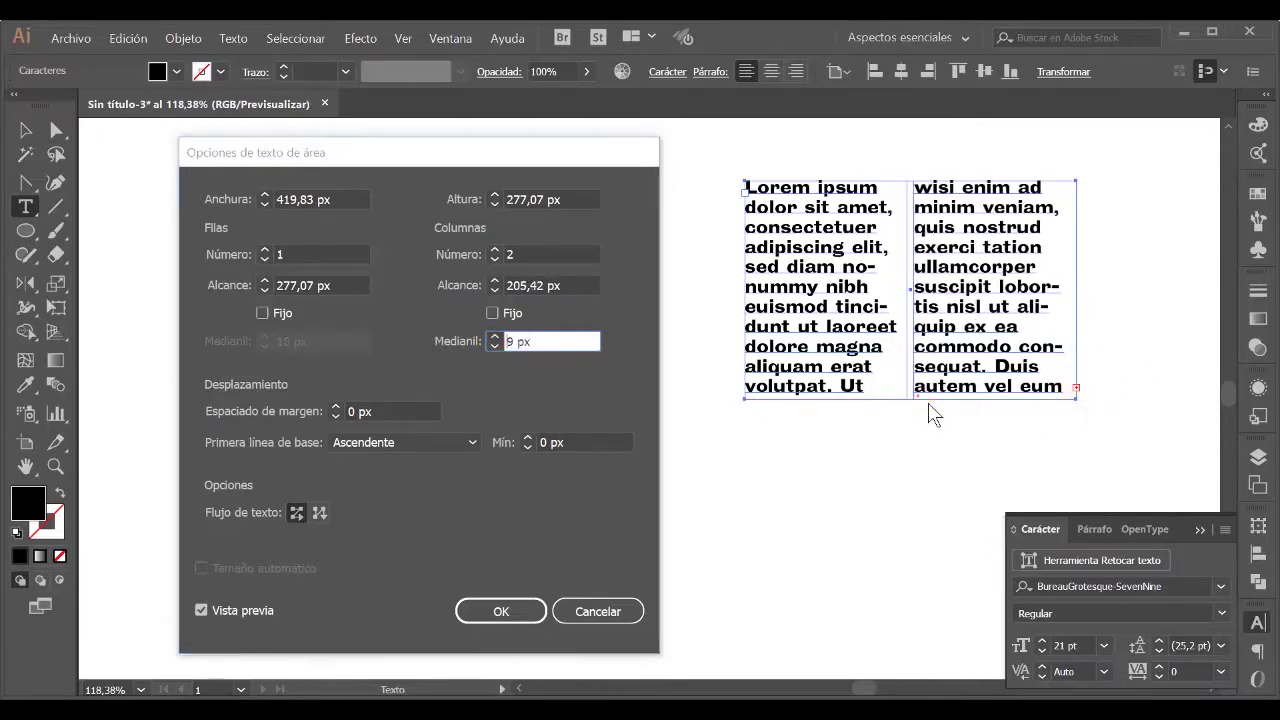
{"action": "left_click", "coordinate": [535, 613]}
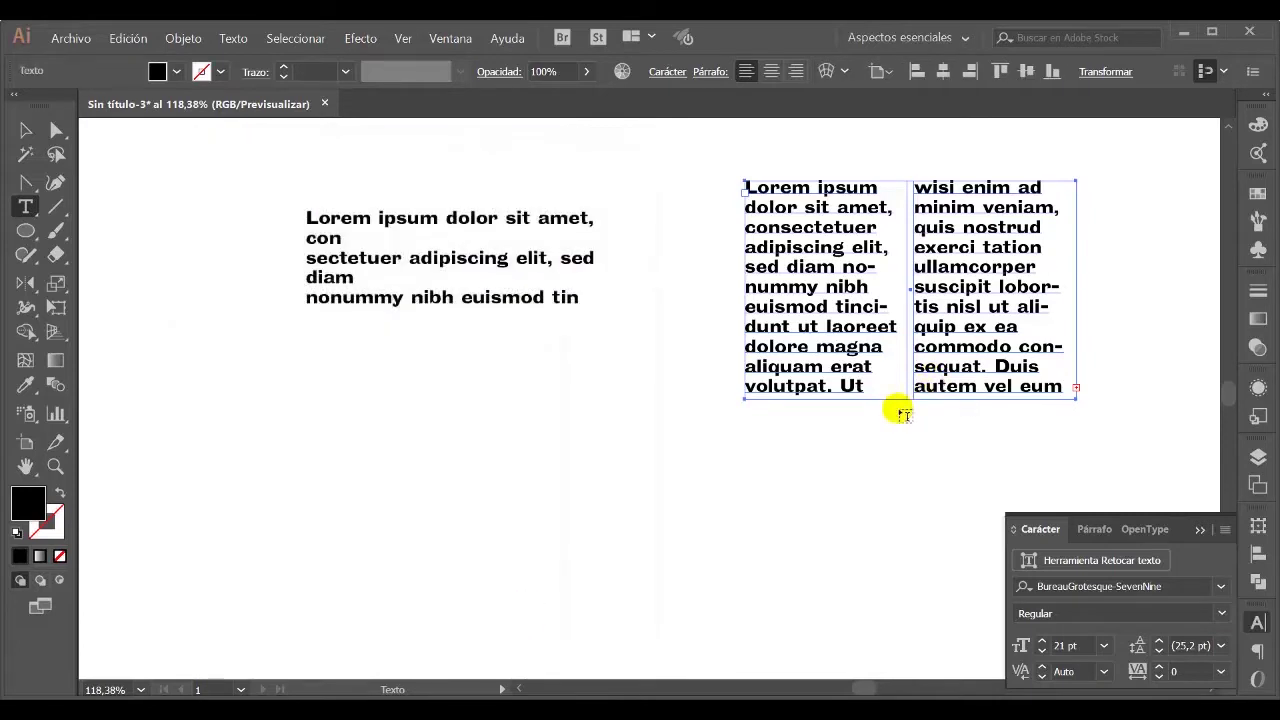
Extend the two-column text frame downward until all its text fits, and move the frame closer to the point text
{"action": "left_click", "coordinate": [28, 131]}
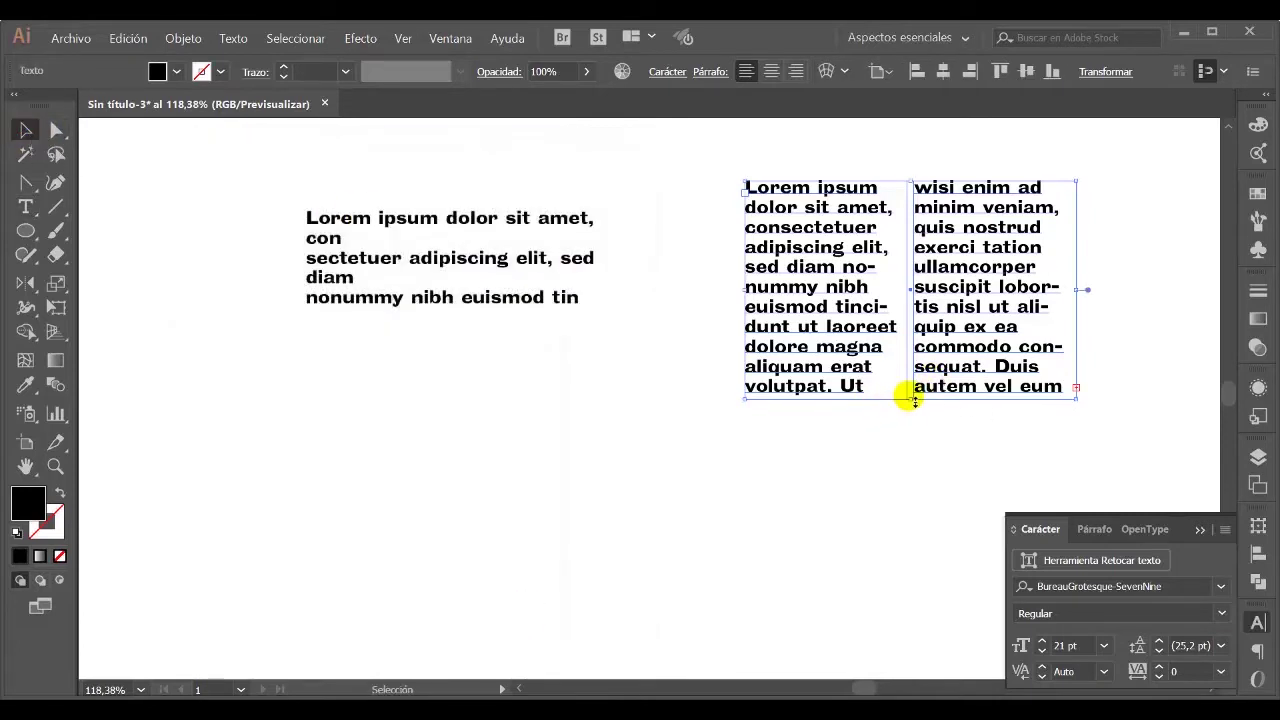
{"action": "left_click_drag", "start_coordinate": [914, 404], "coordinate": [910, 452]}
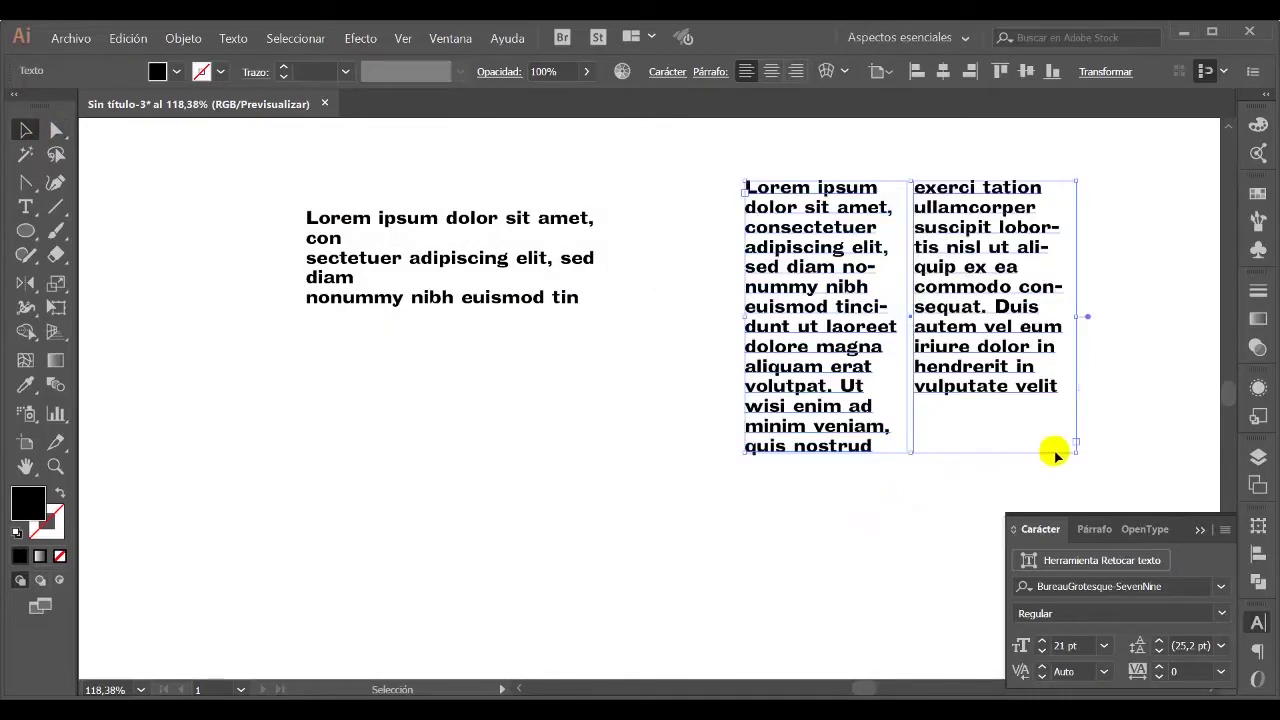
{"action": "left_click", "coordinate": [1102, 414]}
{"action": "left_click", "coordinate": [992, 334]}
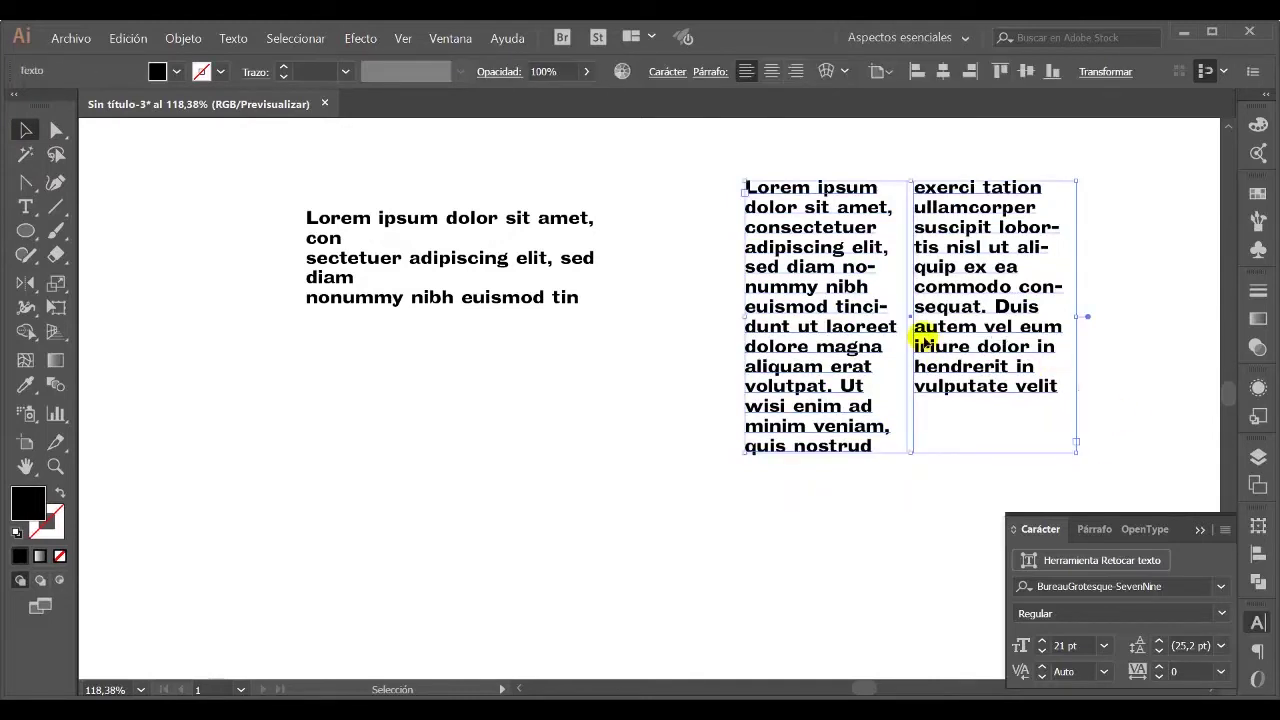
{"action": "left_click_drag", "start_coordinate": [951, 228], "coordinate": [867, 211]}
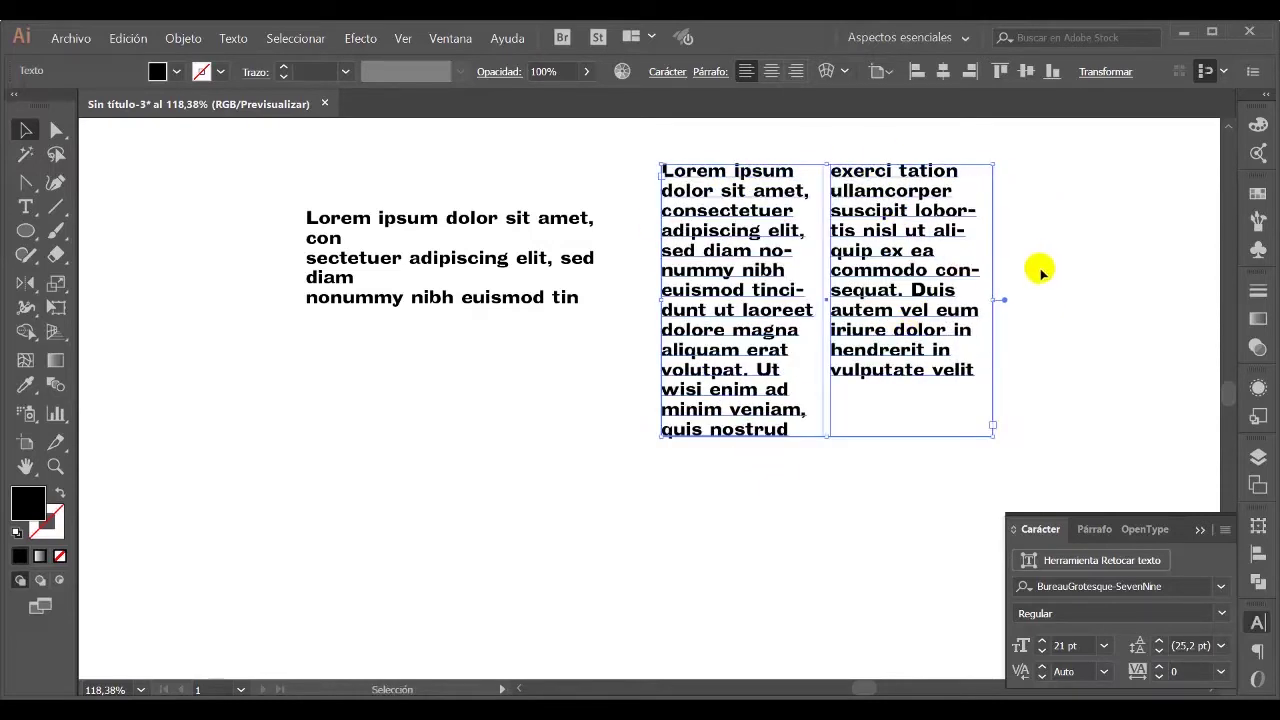